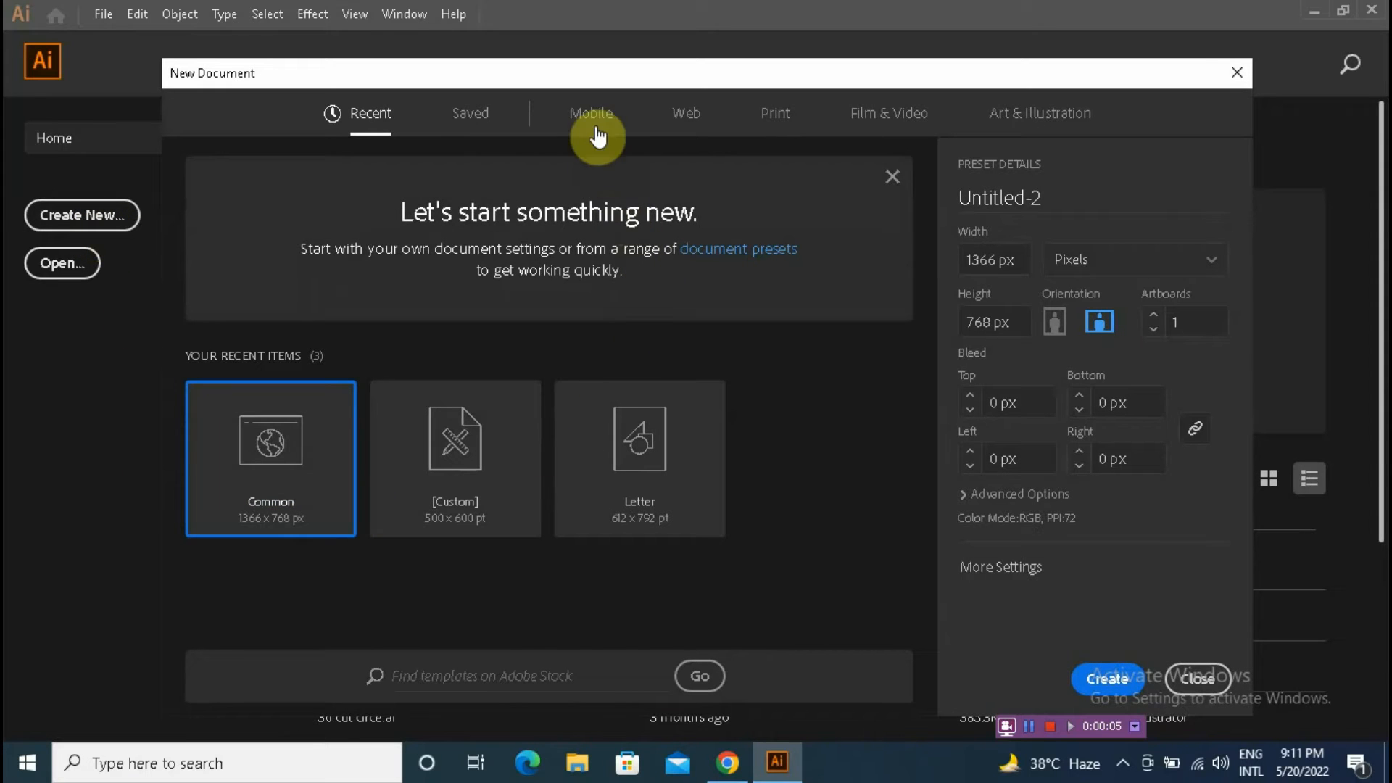
Step: Create a new web document using the Common 1366 x 768 px preset
{"action": "left_click", "coordinate": [688, 120]}
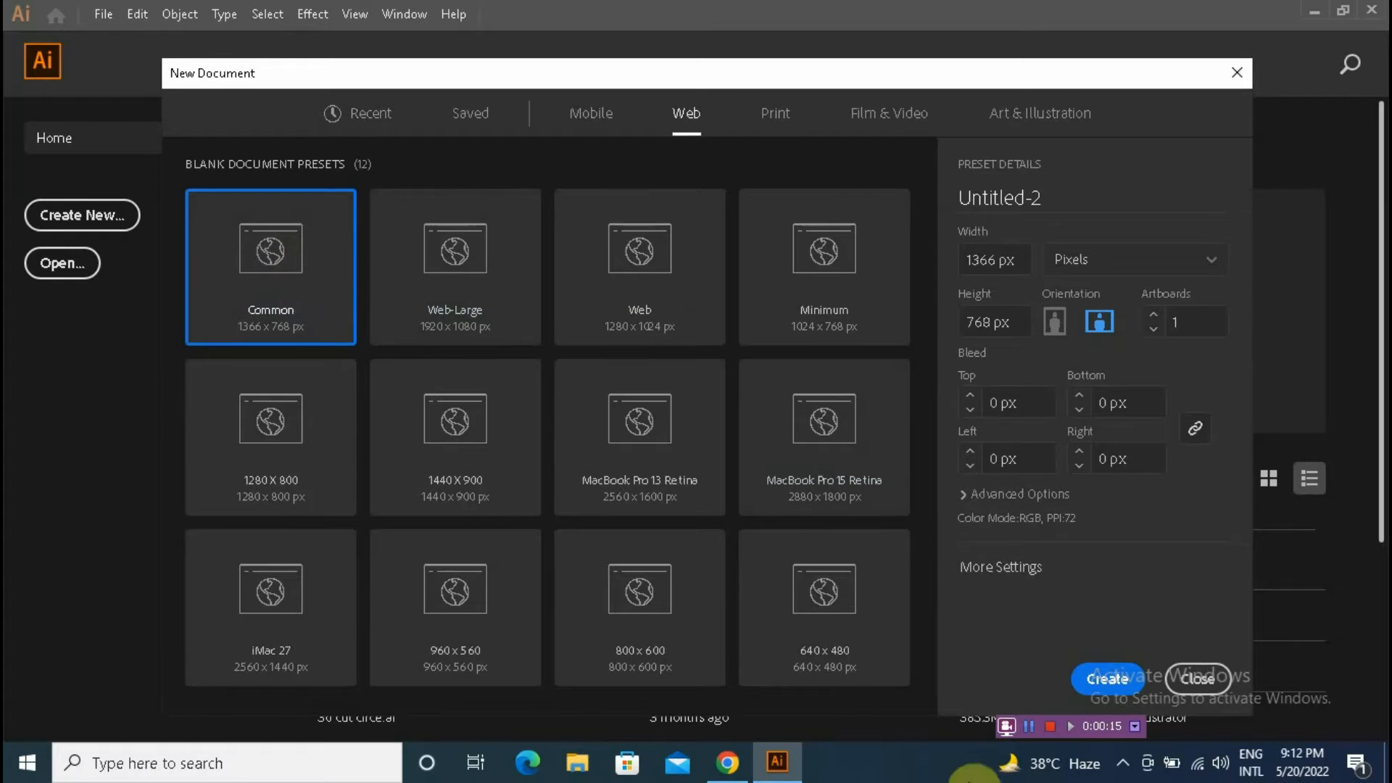
{"action": "left_click", "coordinate": [1104, 679]}
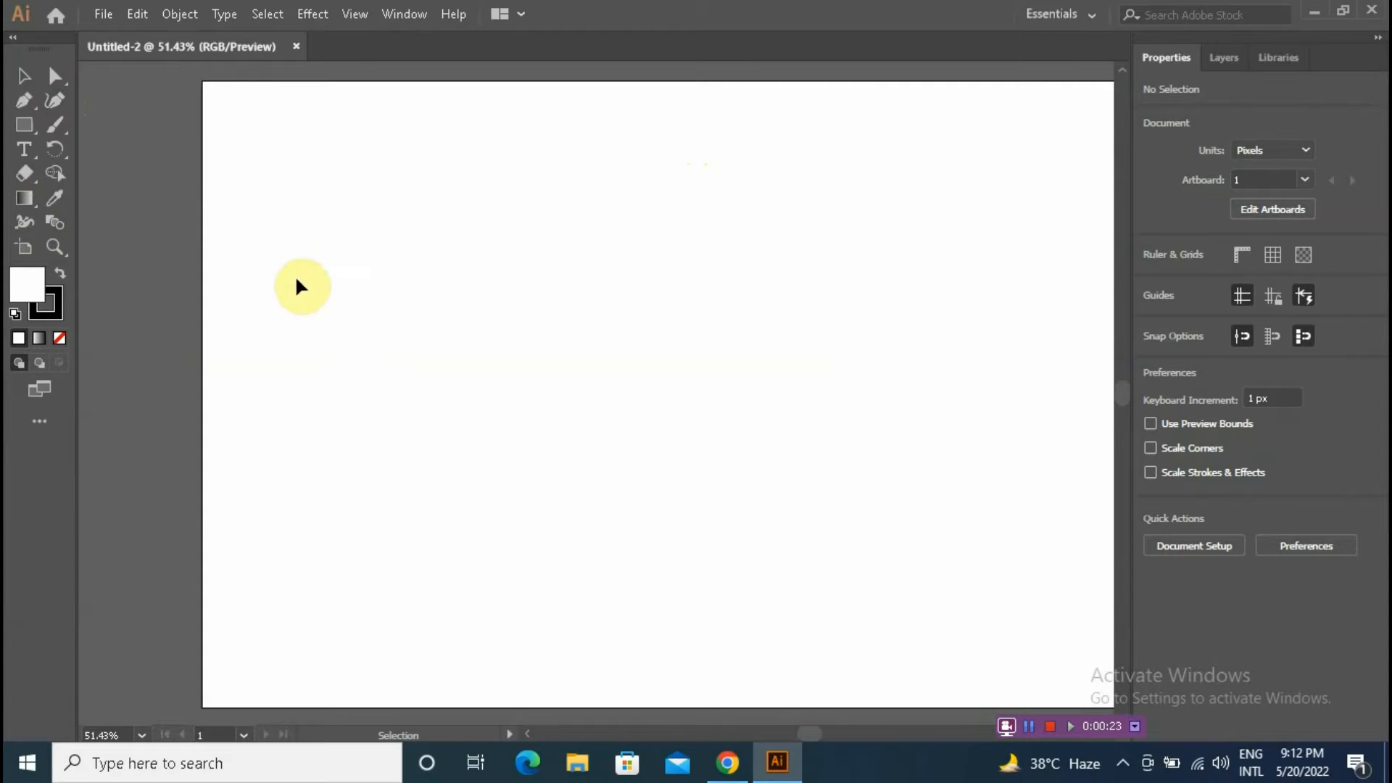
Step: Set the fill colour to orange in the Color Picker
{"action": "double_click", "coordinate": [32, 286]}
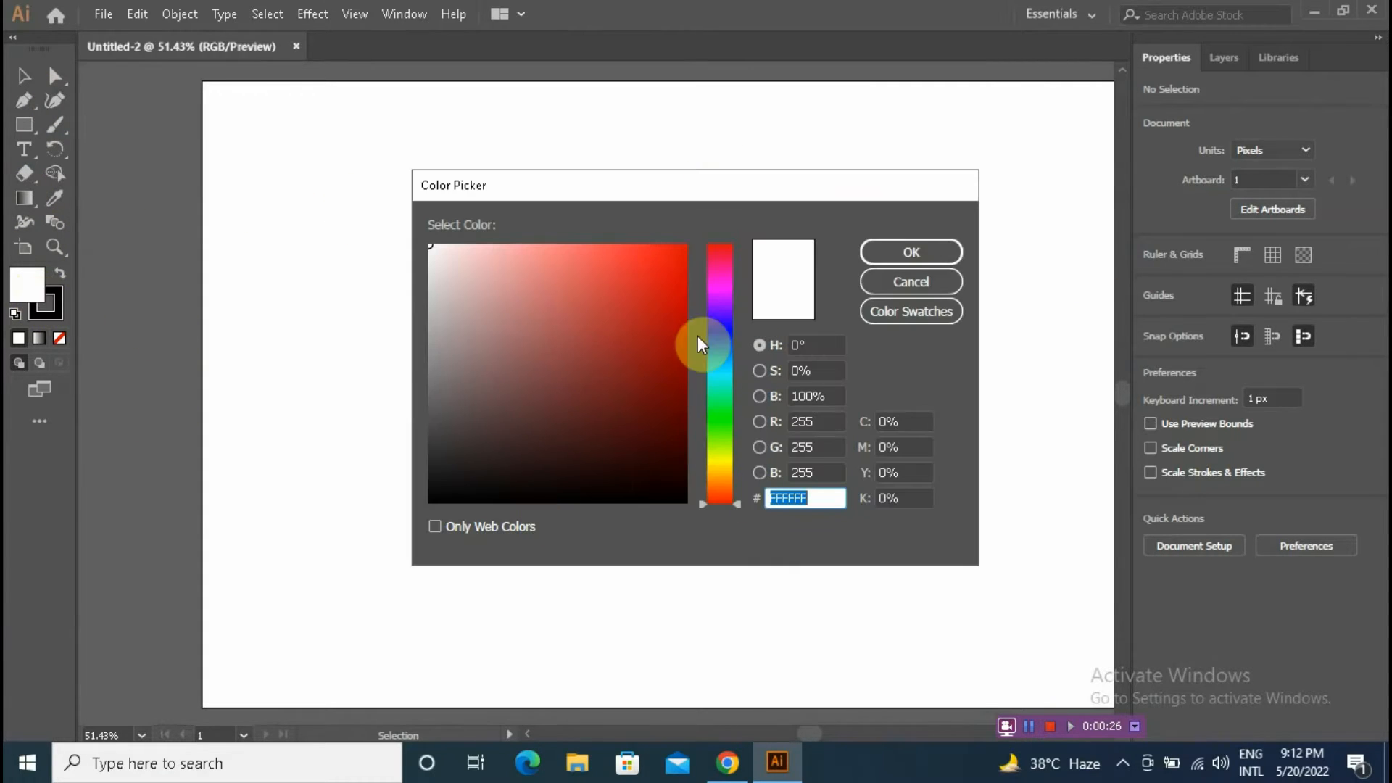
{"action": "left_click", "coordinate": [720, 477]}
{"action": "left_click_drag", "start_coordinate": [651, 319], "coordinate": [679, 251]}
{"action": "left_click", "coordinate": [957, 251]}
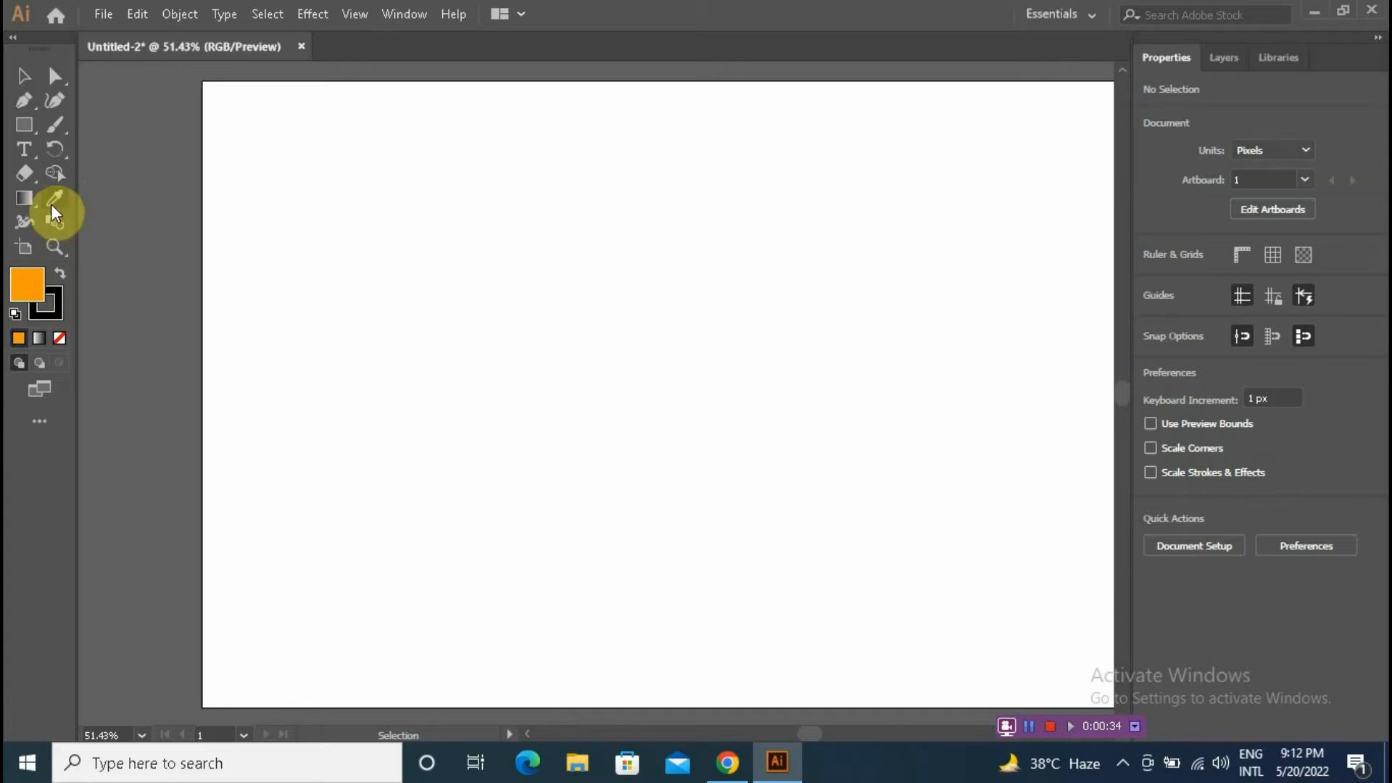
Step: Draw an orange circle about 393 px wide with the Ellipse tool
{"action": "left_click", "coordinate": [27, 130]}
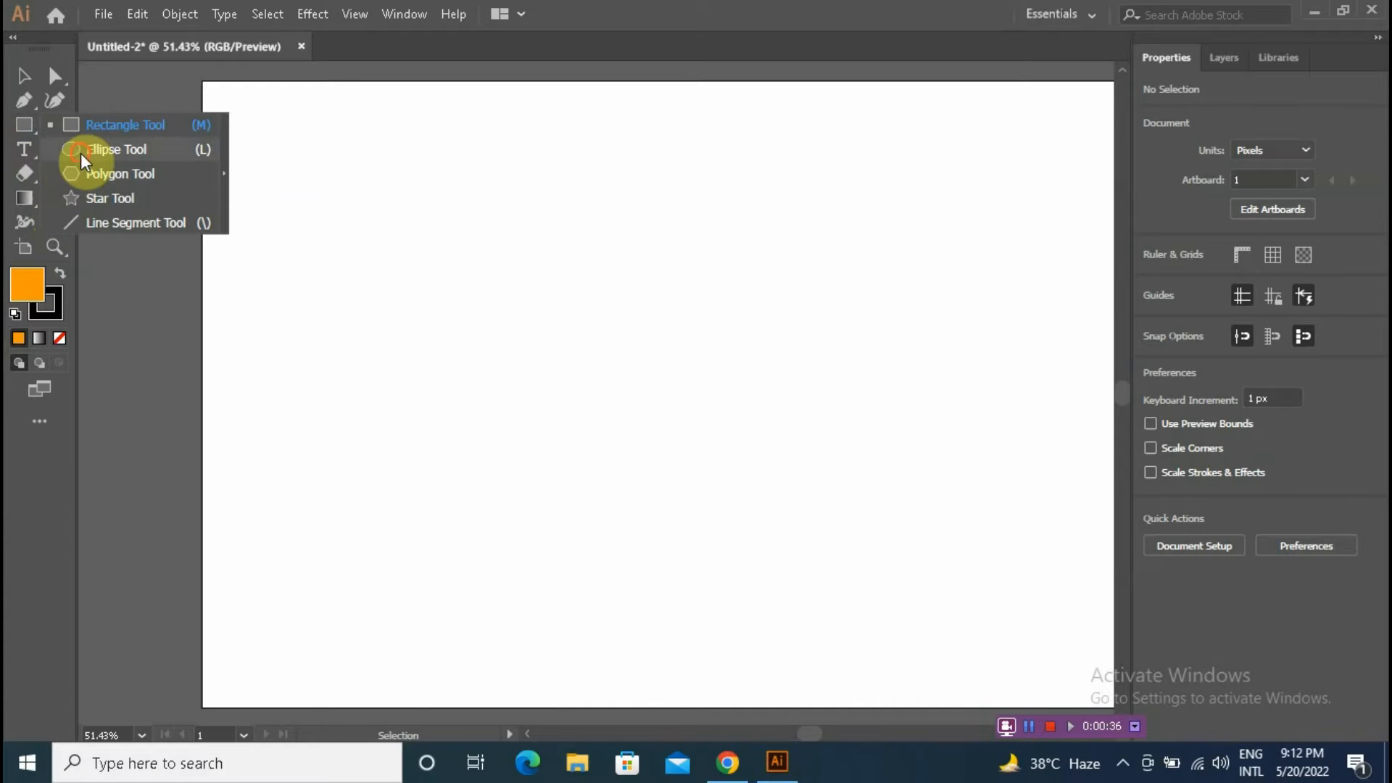
{"action": "left_click", "coordinate": [80, 152]}
{"action": "left_click_drag", "start_coordinate": [344, 237], "coordinate": [665, 547]}
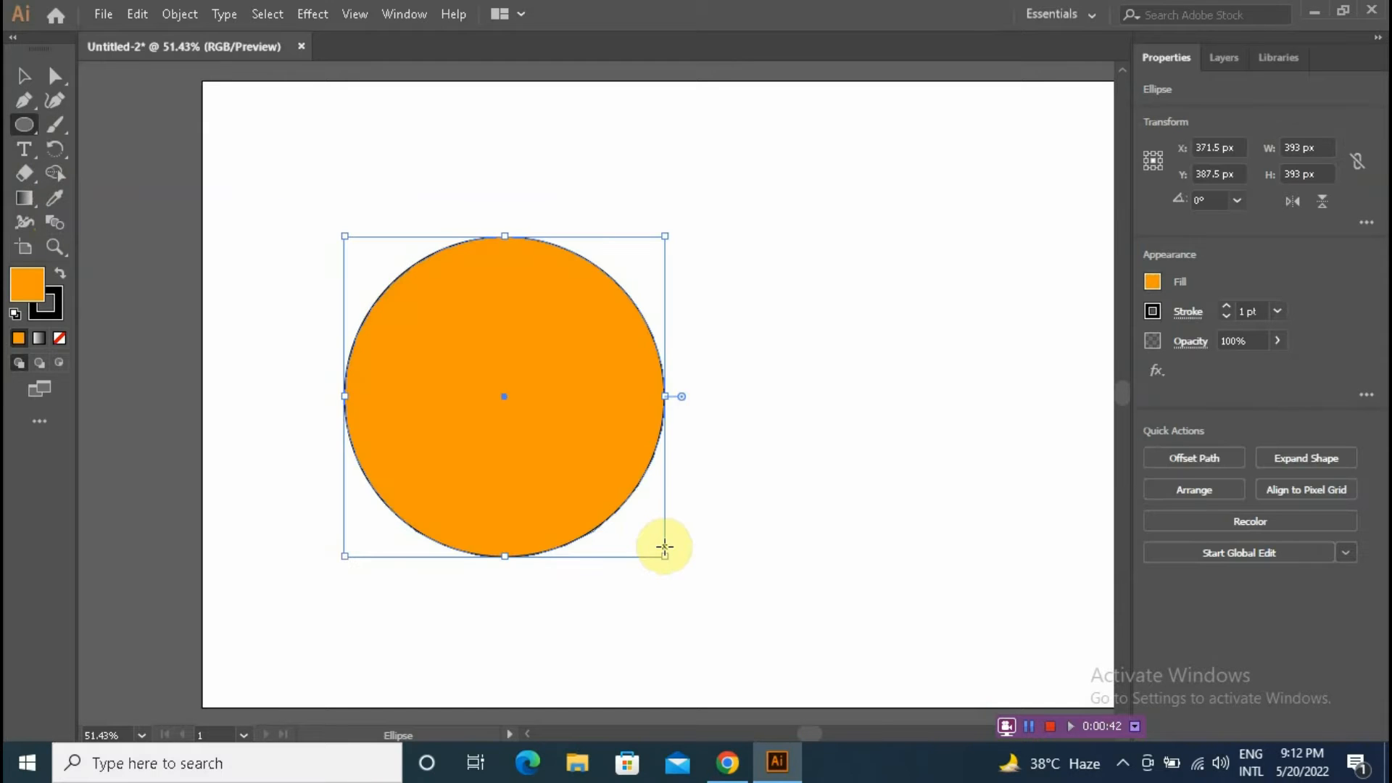
Step: Remove the circle's stroke and move the circle toward the centre of the artboard
{"action": "left_click", "coordinate": [24, 75]}
{"action": "left_click", "coordinate": [482, 164]}
{"action": "left_click_drag", "start_coordinate": [355, 184], "coordinate": [744, 492]}
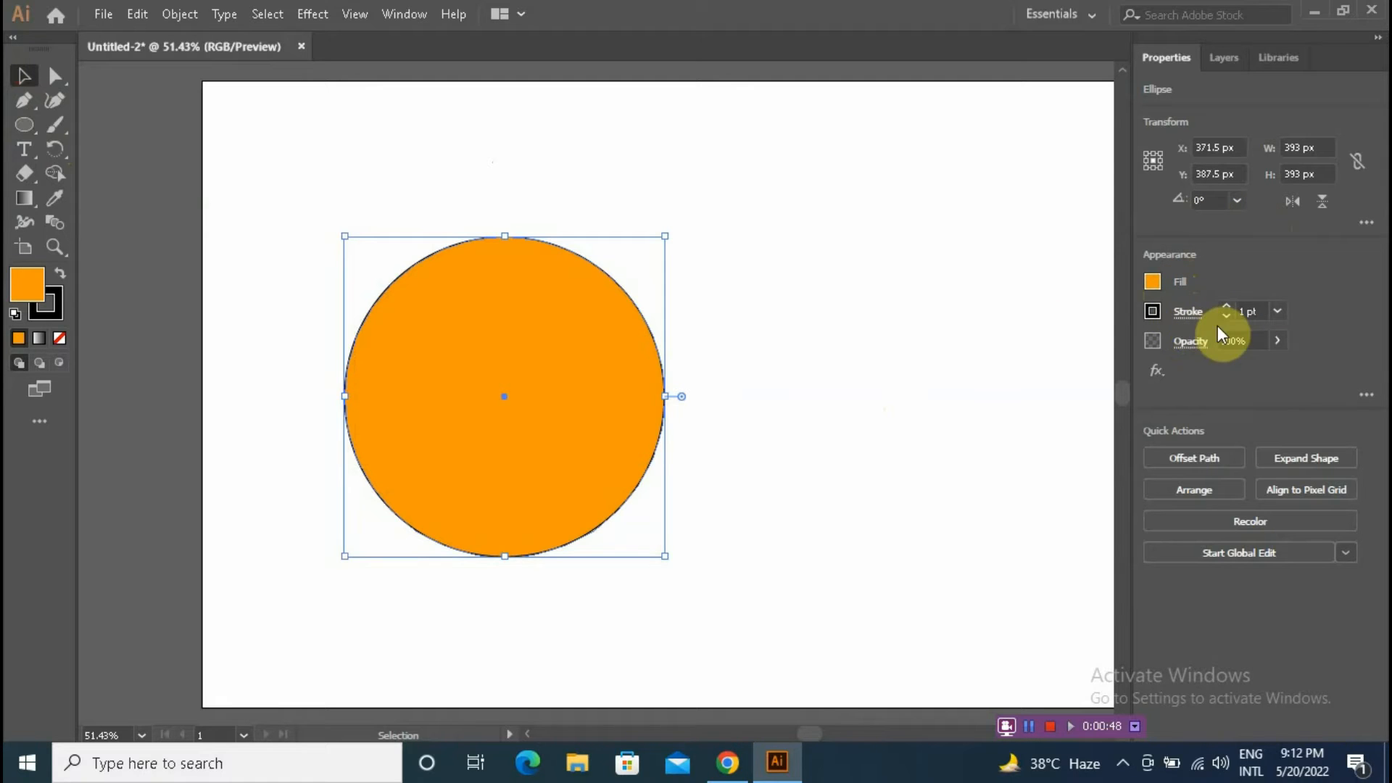
{"action": "left_click", "coordinate": [1243, 311]}
{"action": "left_click", "coordinate": [1229, 387]}
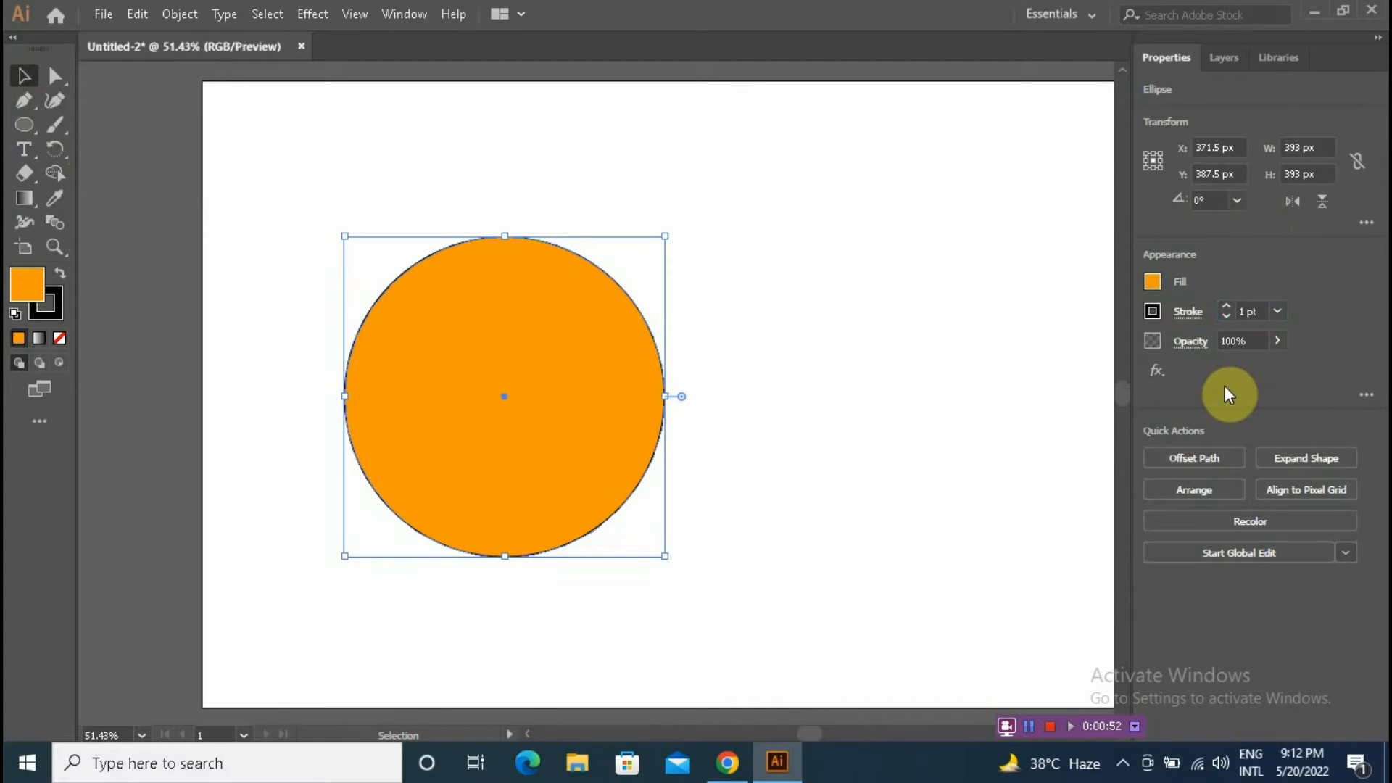
{"action": "left_click", "coordinate": [1233, 313]}
{"action": "left_click", "coordinate": [1225, 316]}
{"action": "left_click", "coordinate": [894, 324]}
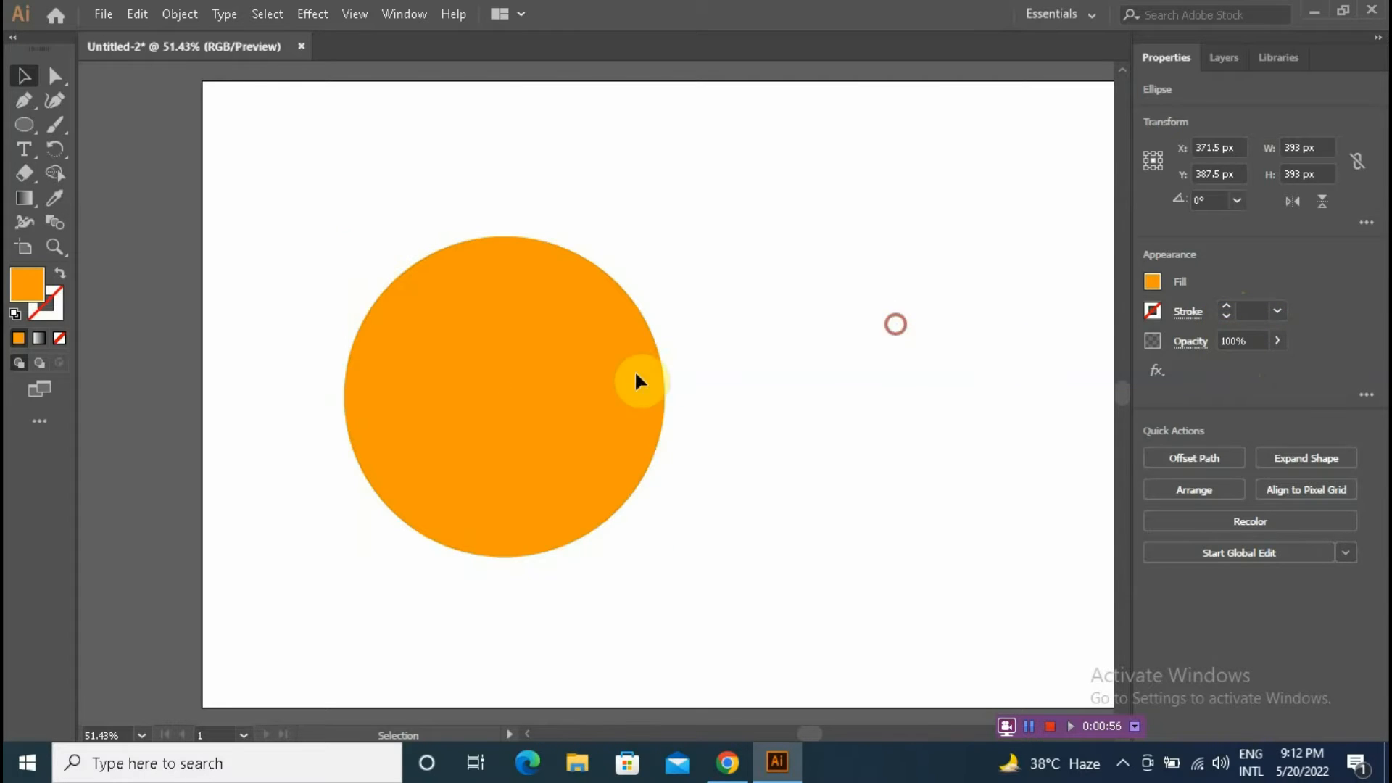
{"action": "left_click_drag", "start_coordinate": [577, 397], "coordinate": [672, 380]}
{"action": "left_click", "coordinate": [899, 273]}
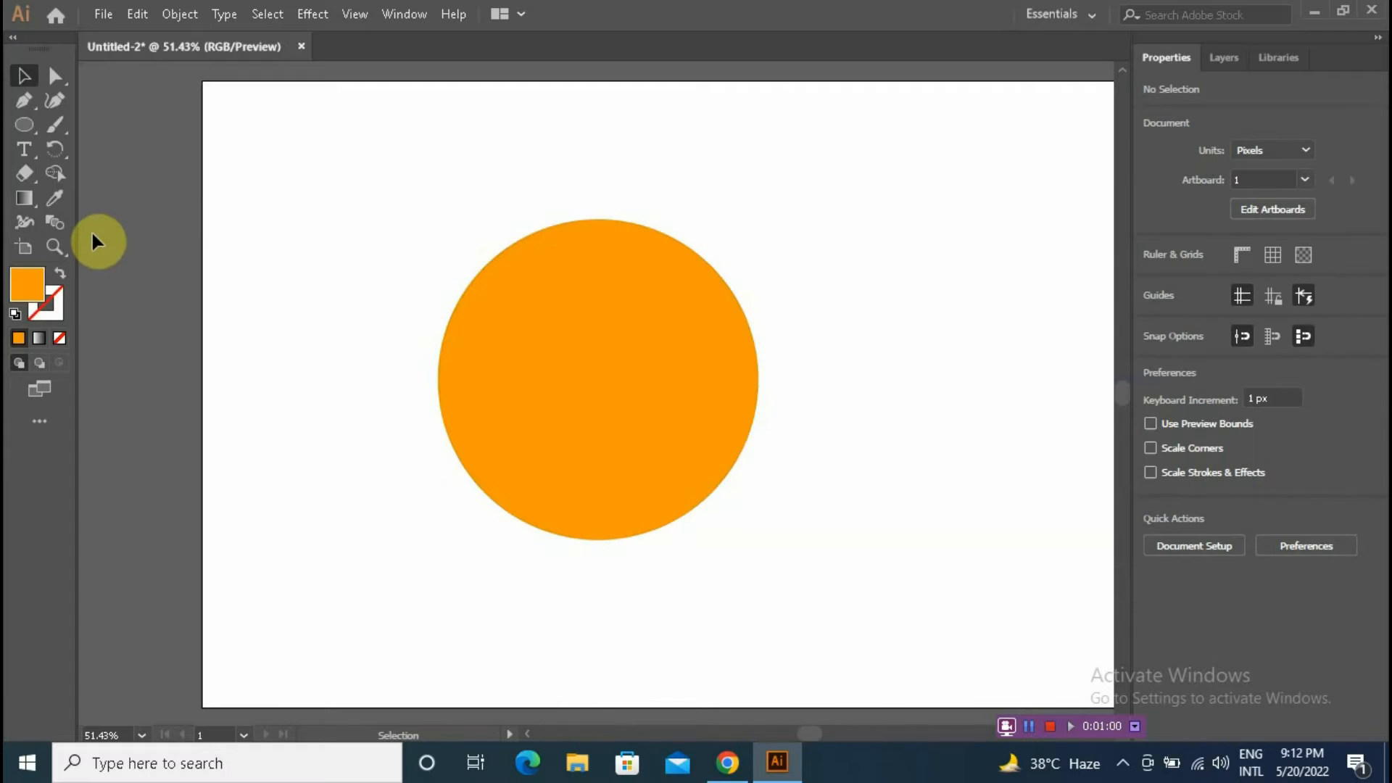
Step: Draw an ellipse about 440 x 164 px over the circle's upper right and fill it yellow
{"action": "left_click_drag", "start_coordinate": [21, 124], "coordinate": [94, 156]}
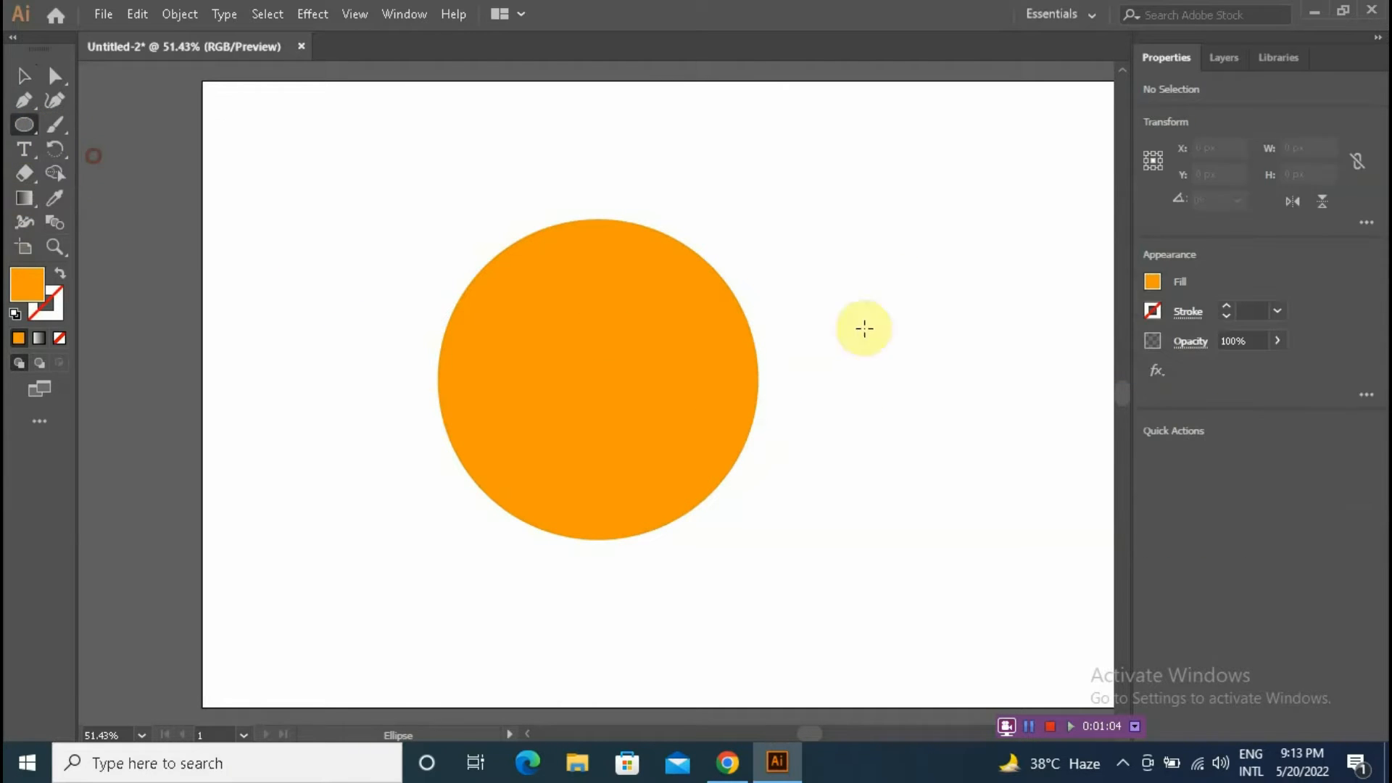
{"action": "left_click_drag", "start_coordinate": [661, 260], "coordinate": [1021, 395]}
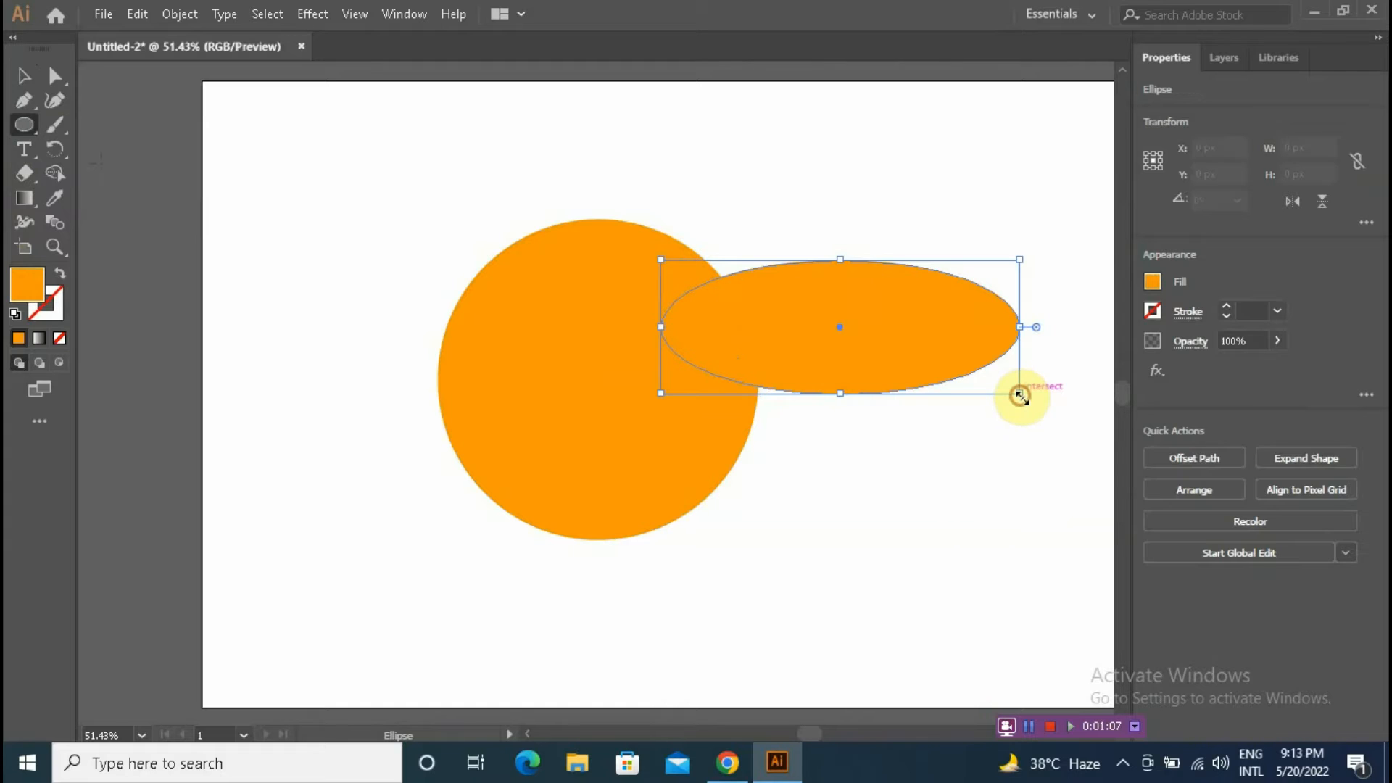
{"action": "left_click", "coordinate": [1151, 284]}
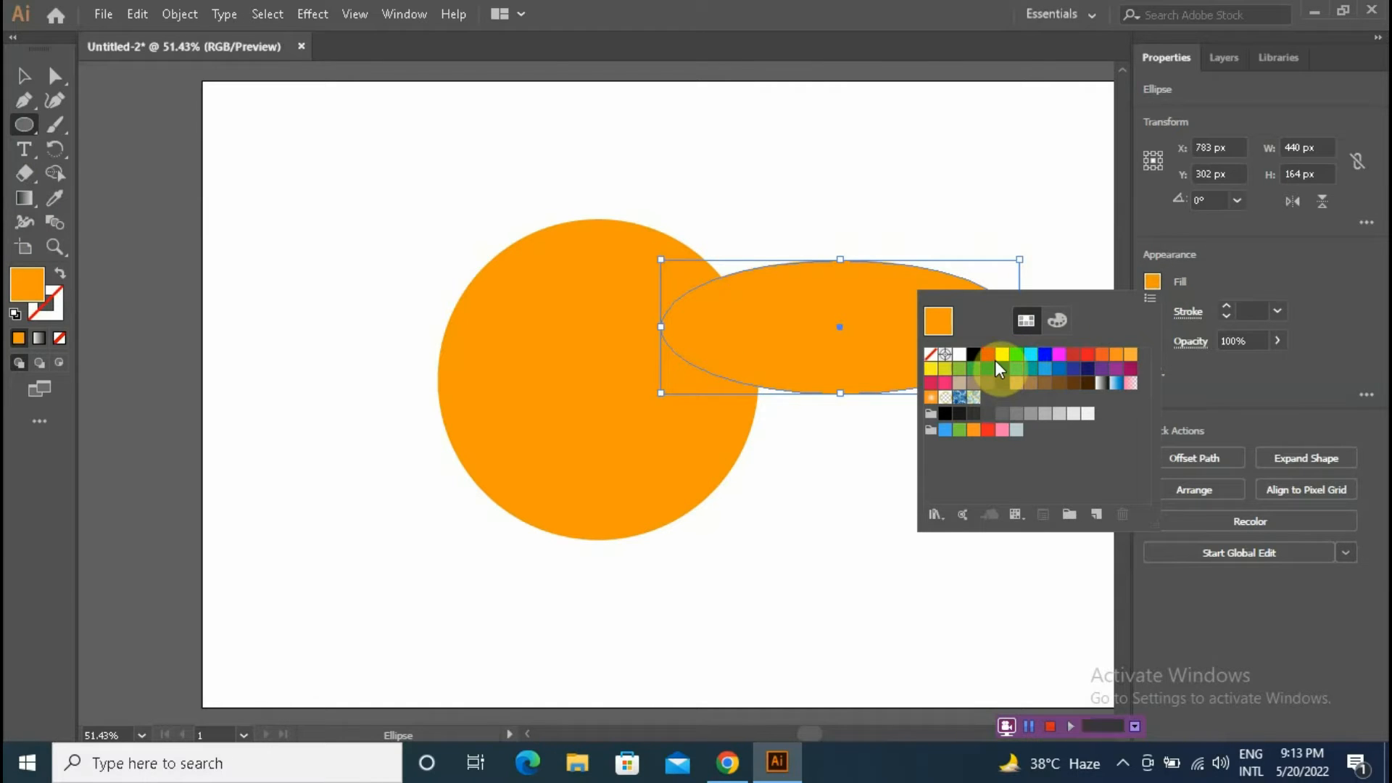
{"action": "left_click", "coordinate": [1001, 357]}
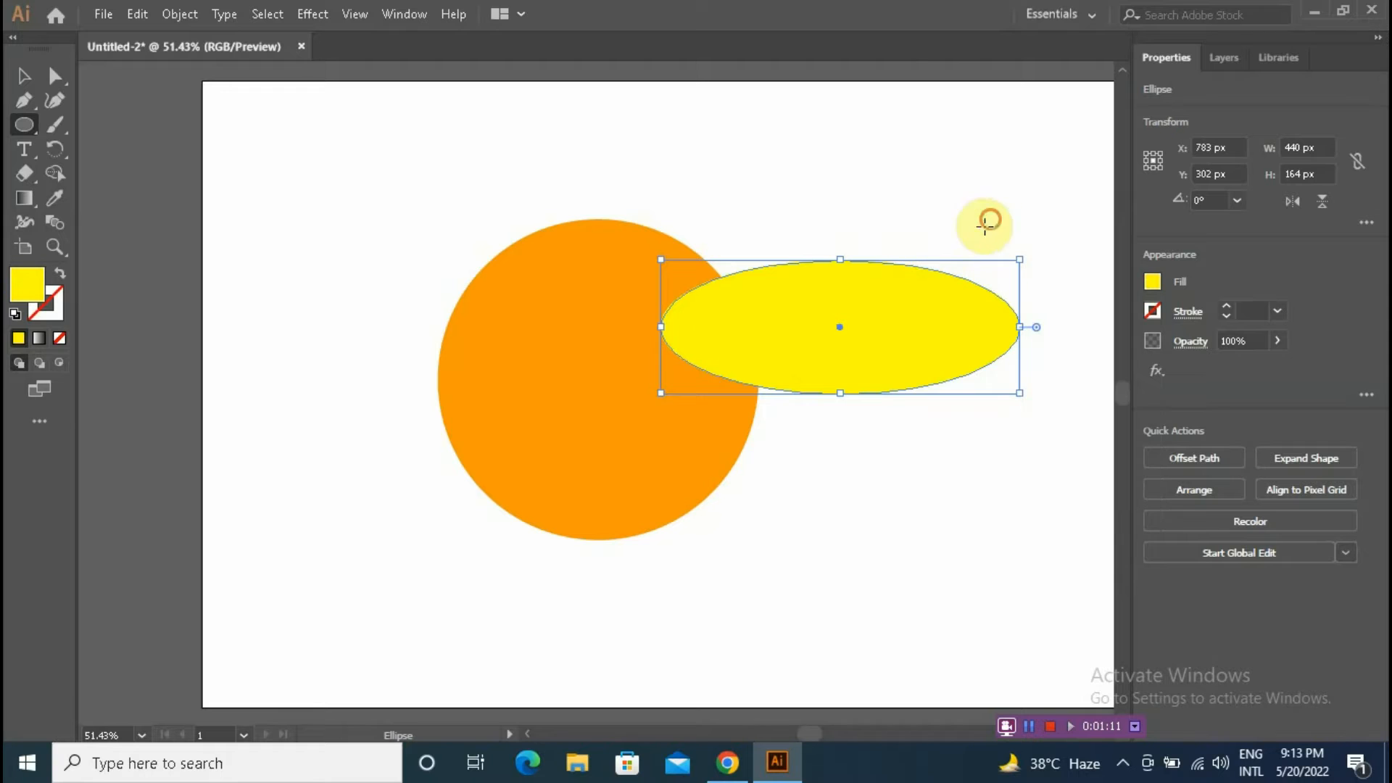
Step: Move the yellow ellipse left so it overlaps the upper half of the circle
{"action": "left_click", "coordinate": [23, 75]}
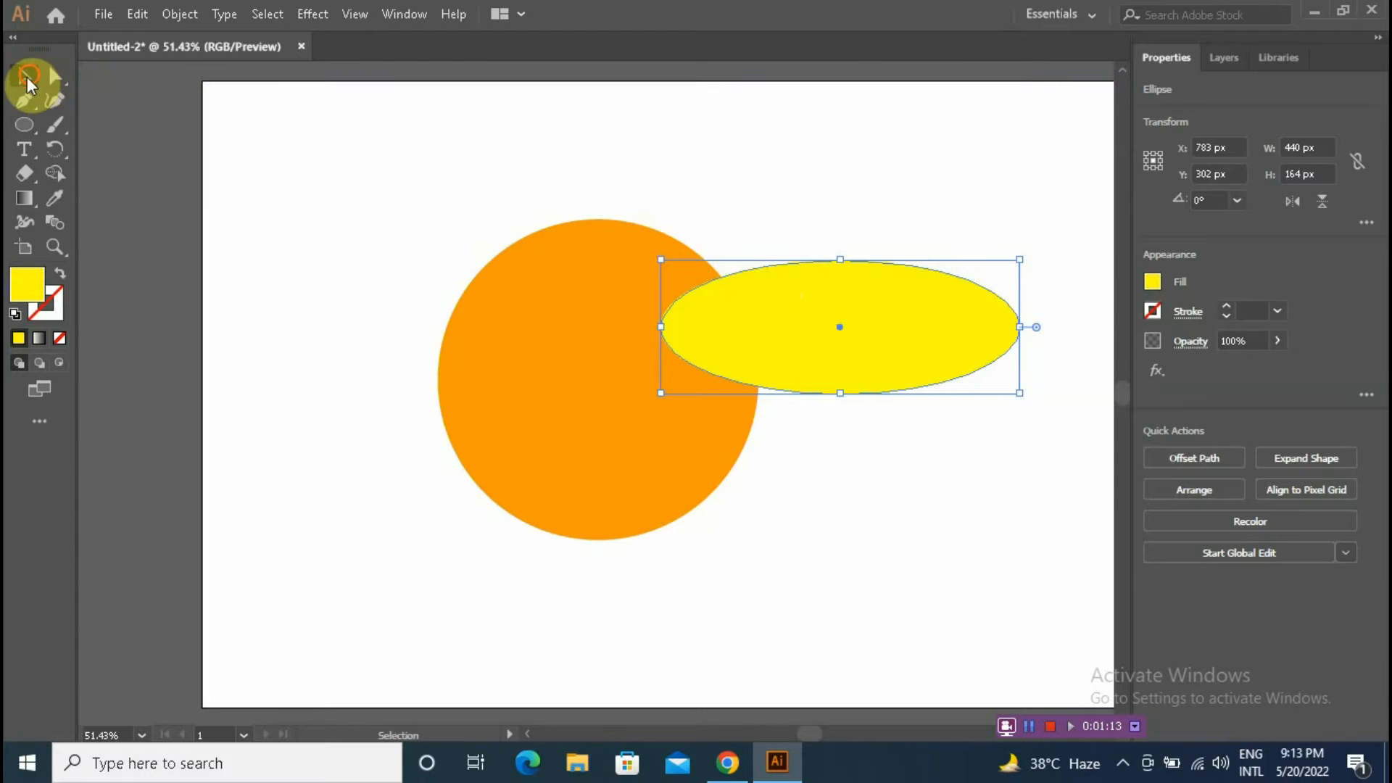
{"action": "left_click", "coordinate": [723, 179]}
{"action": "left_click_drag", "start_coordinate": [802, 184], "coordinate": [925, 369]}
{"action": "left_click_drag", "start_coordinate": [765, 336], "coordinate": [643, 328]}
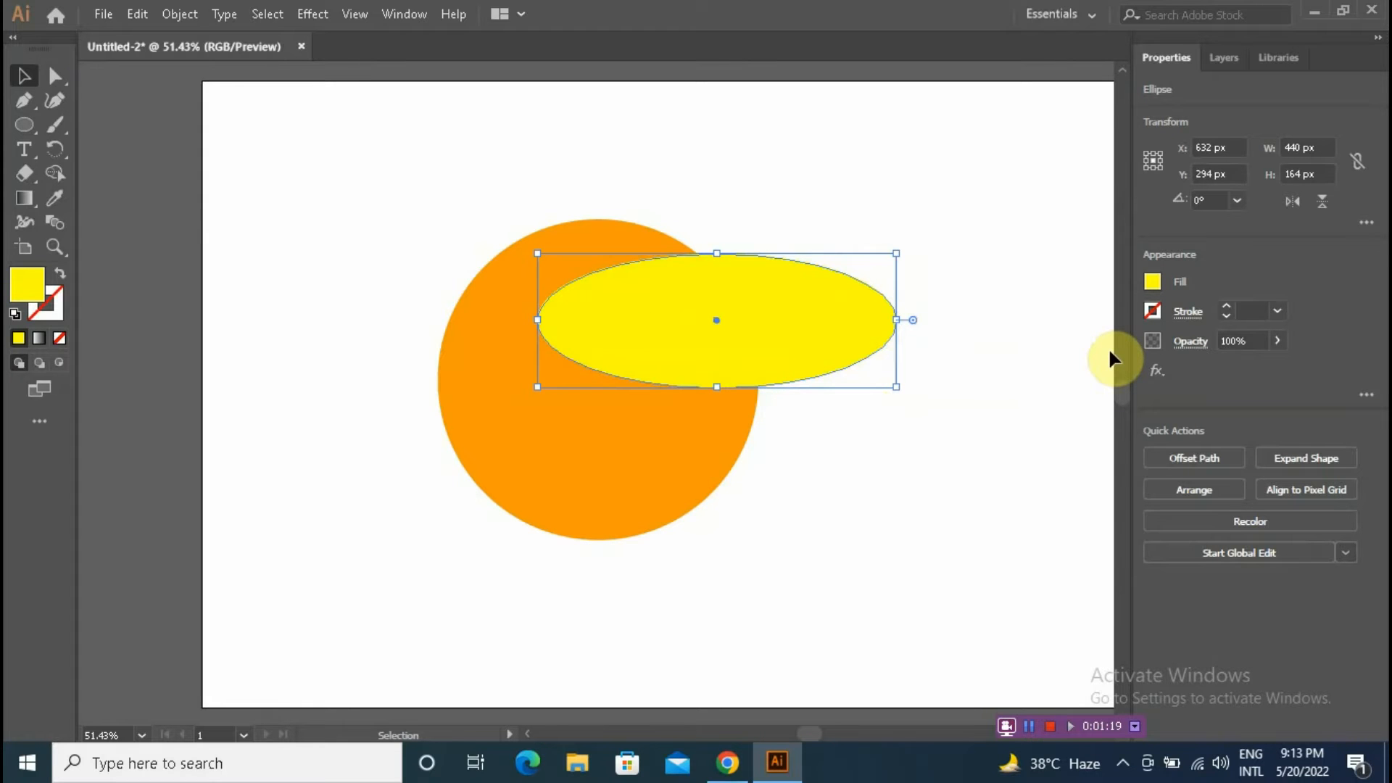
{"action": "left_click", "coordinate": [961, 261]}
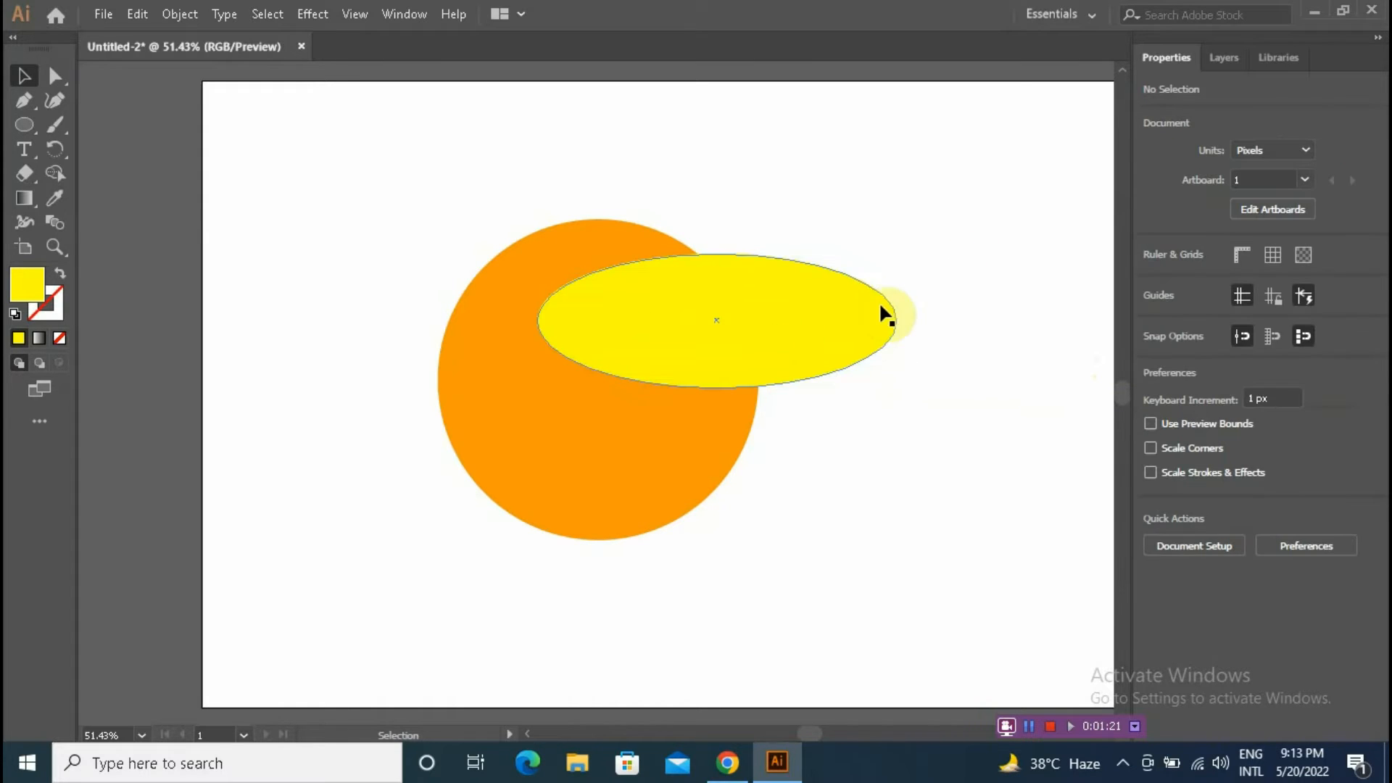
Step: Draw a second yellow ellipse about 283 x 235 px over the circle's lower left and nudge it upward
{"action": "left_click", "coordinate": [32, 127]}
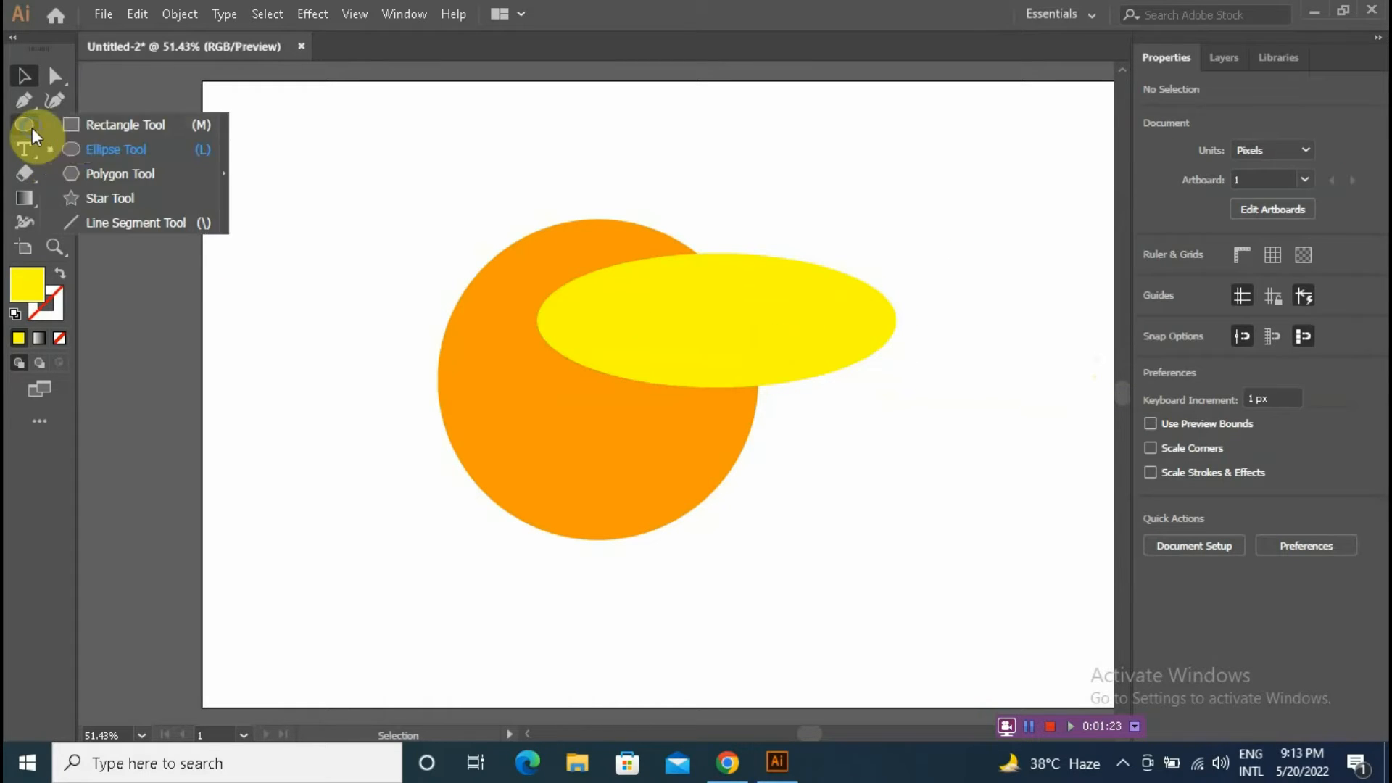
{"action": "left_click", "coordinate": [108, 149]}
{"action": "left_click_drag", "start_coordinate": [414, 428], "coordinate": [644, 618]}
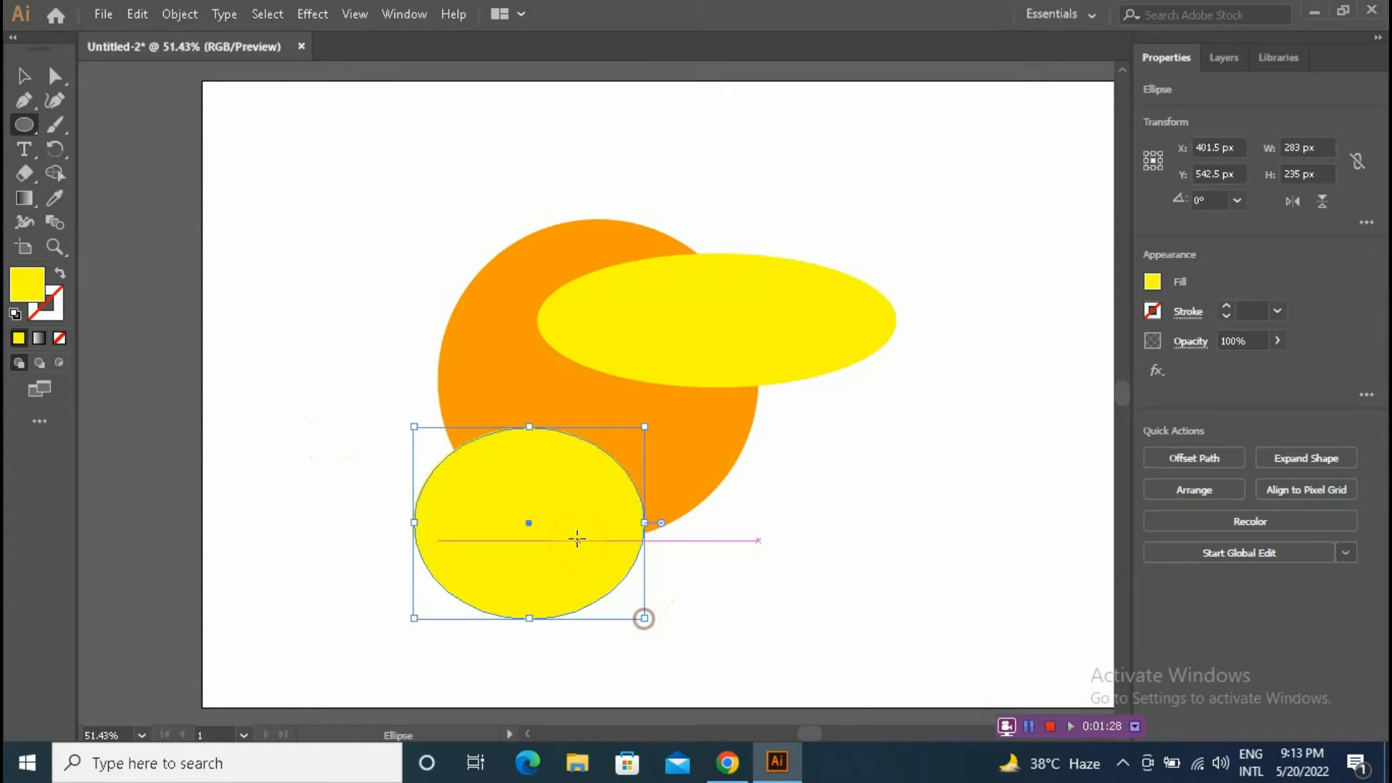
{"action": "left_click", "coordinate": [24, 75]}
{"action": "left_click_drag", "start_coordinate": [503, 485], "coordinate": [513, 452]}
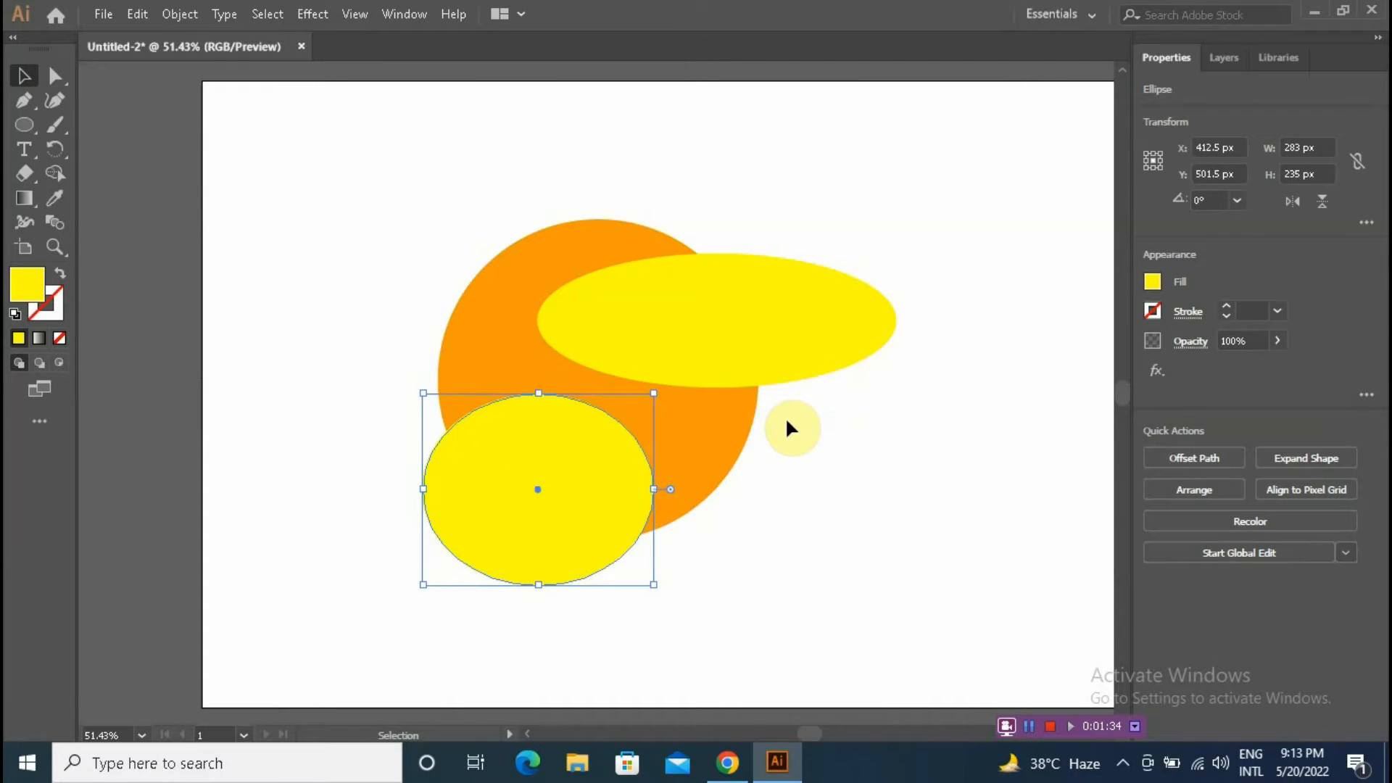
{"action": "left_click", "coordinate": [789, 444]}
Step: Open the Pathfinder panel and move it onto the canvas area
{"action": "left_click_drag", "start_coordinate": [402, 221], "coordinate": [859, 563]}
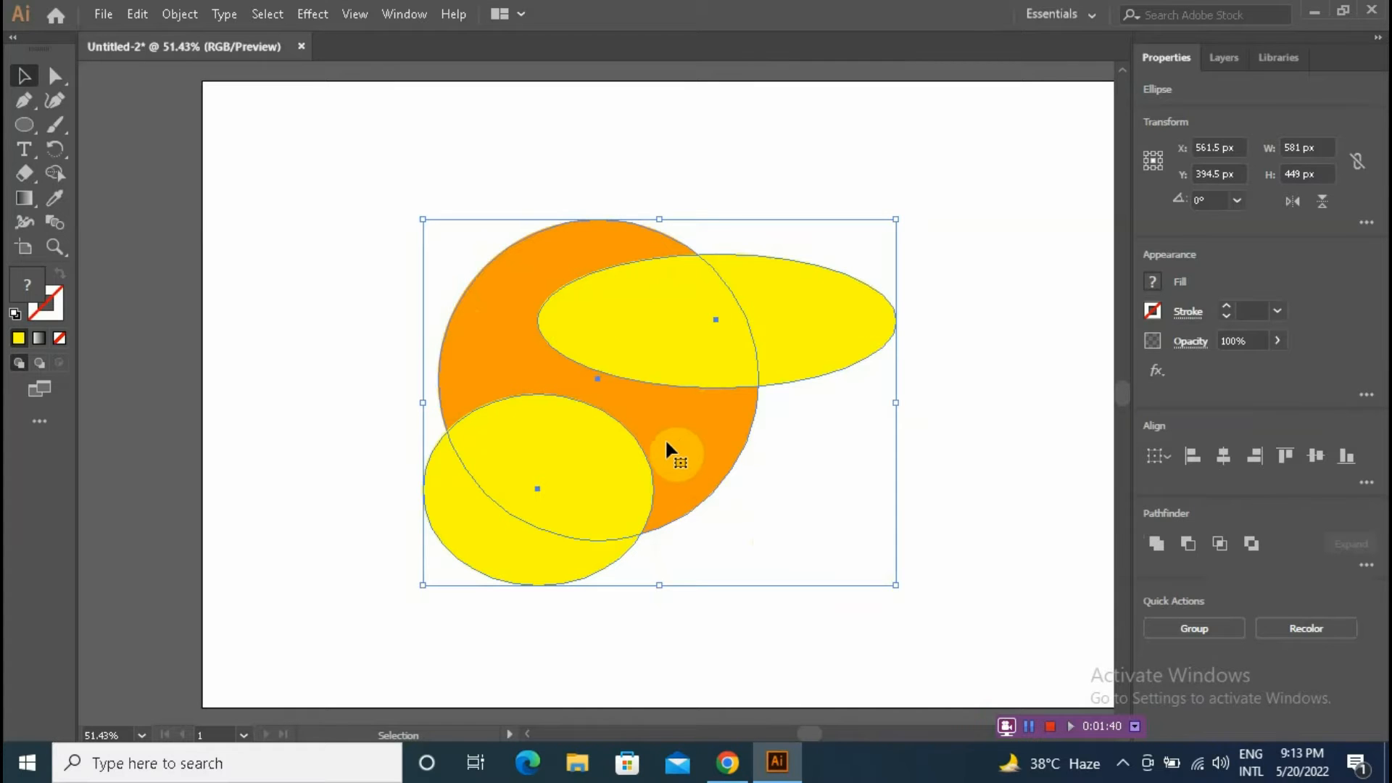
{"action": "left_click", "coordinate": [808, 468]}
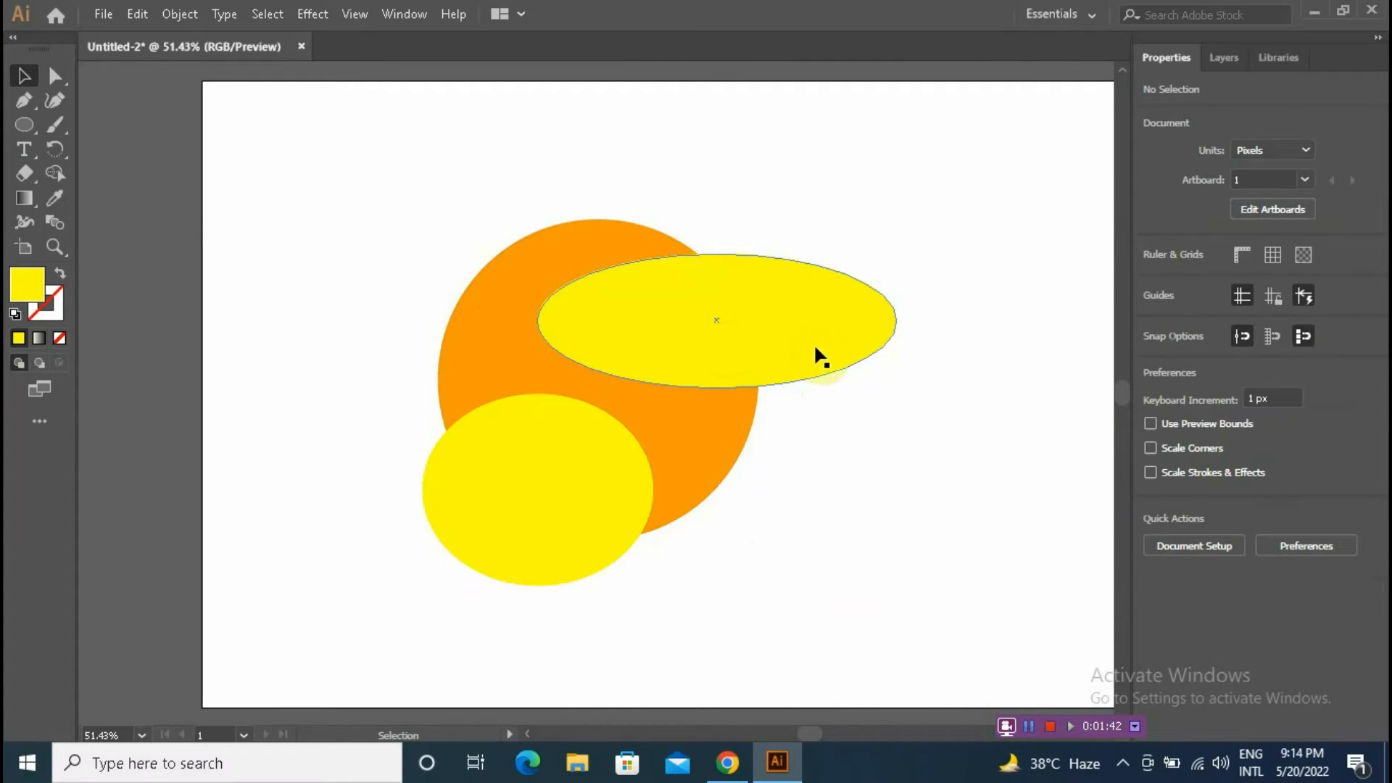
{"action": "left_click", "coordinate": [398, 13]}
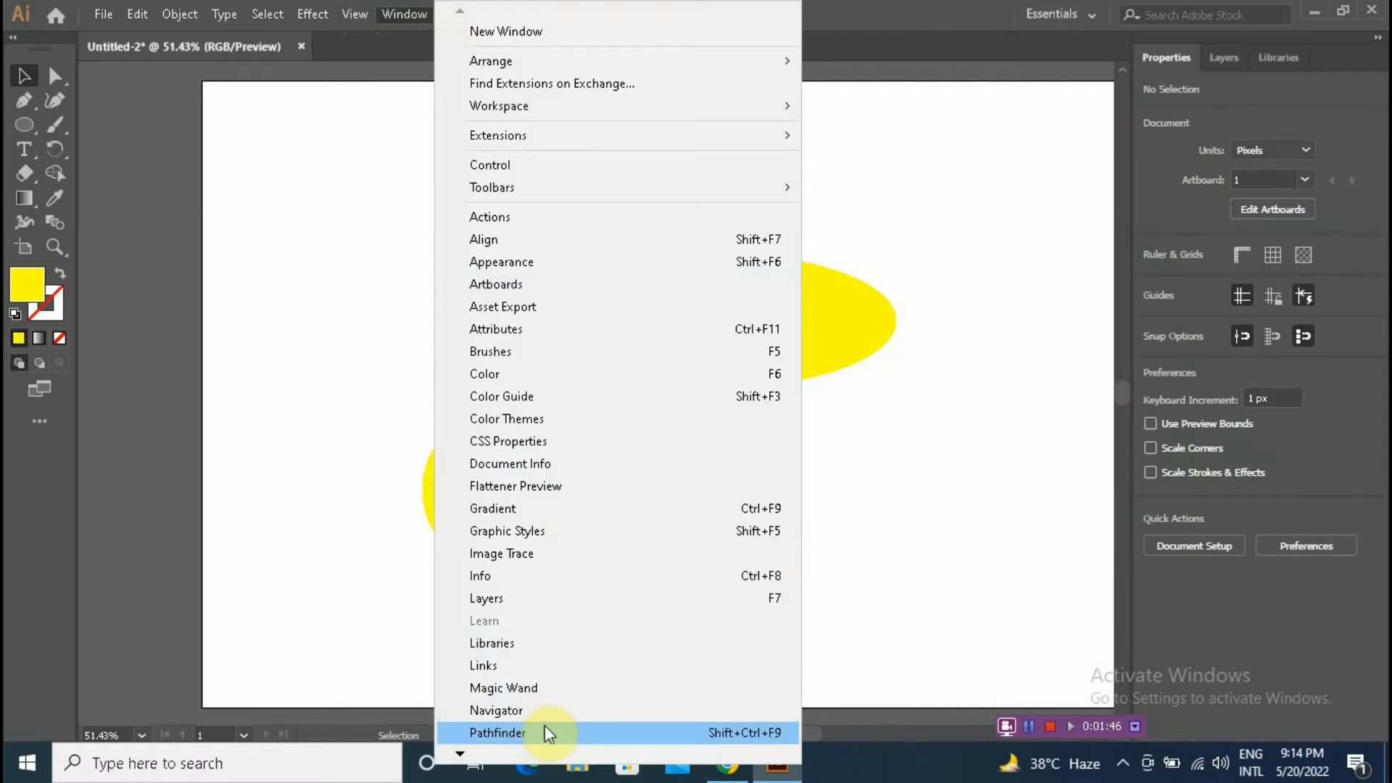
{"action": "left_click", "coordinate": [732, 729]}
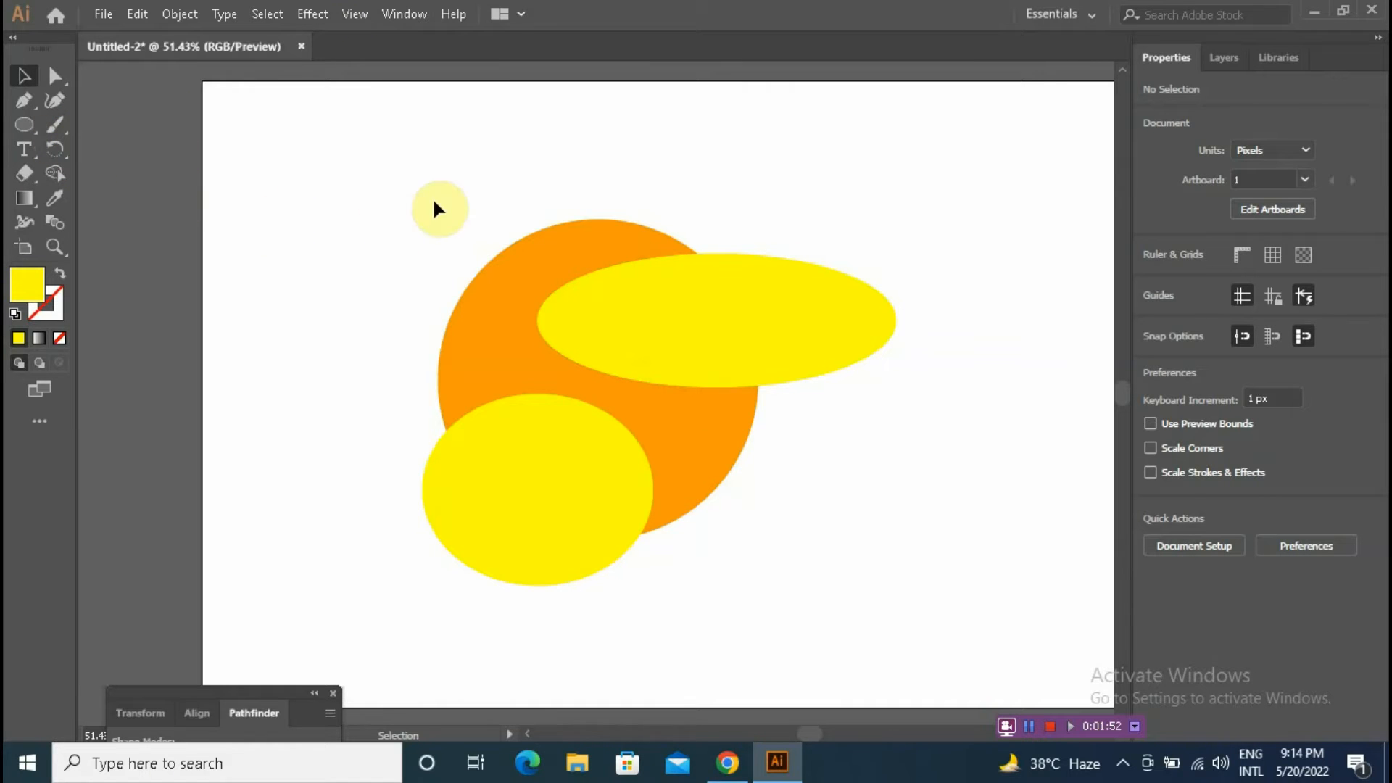
{"action": "left_click_drag", "start_coordinate": [246, 692], "coordinate": [998, 540]}
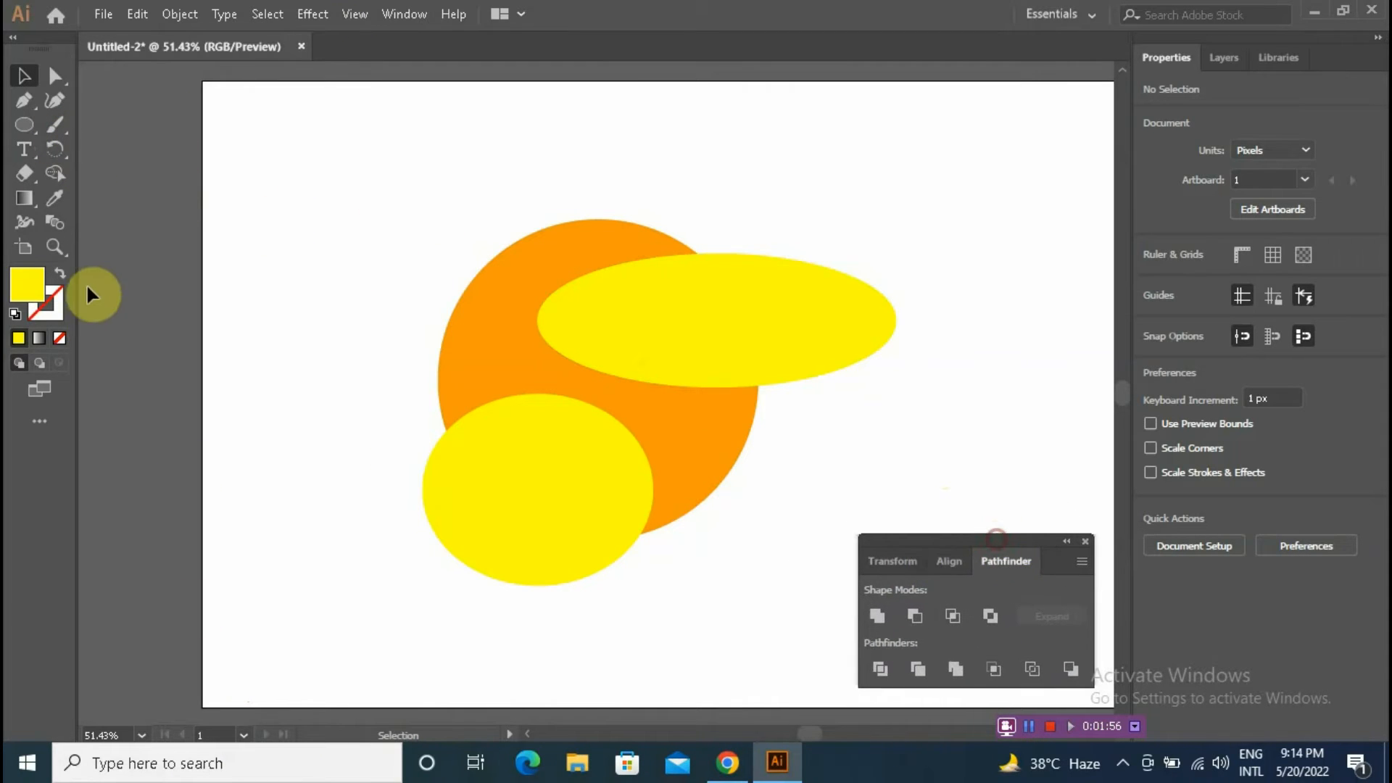
Step: Select all three shapes and apply Minus Front to cut the ellipses out of the circle, then close the panel
{"action": "left_click_drag", "start_coordinate": [380, 204], "coordinate": [773, 548]}
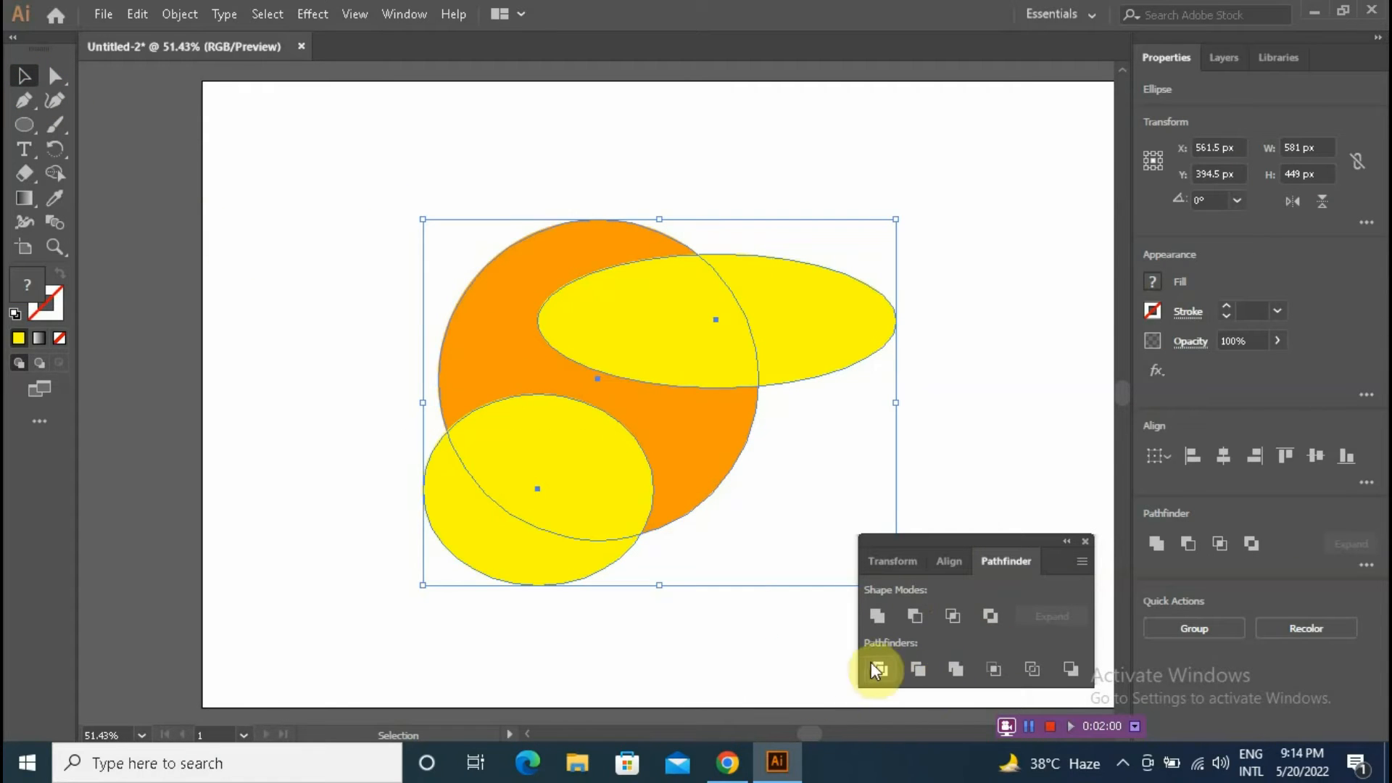
{"action": "left_click", "coordinate": [927, 614]}
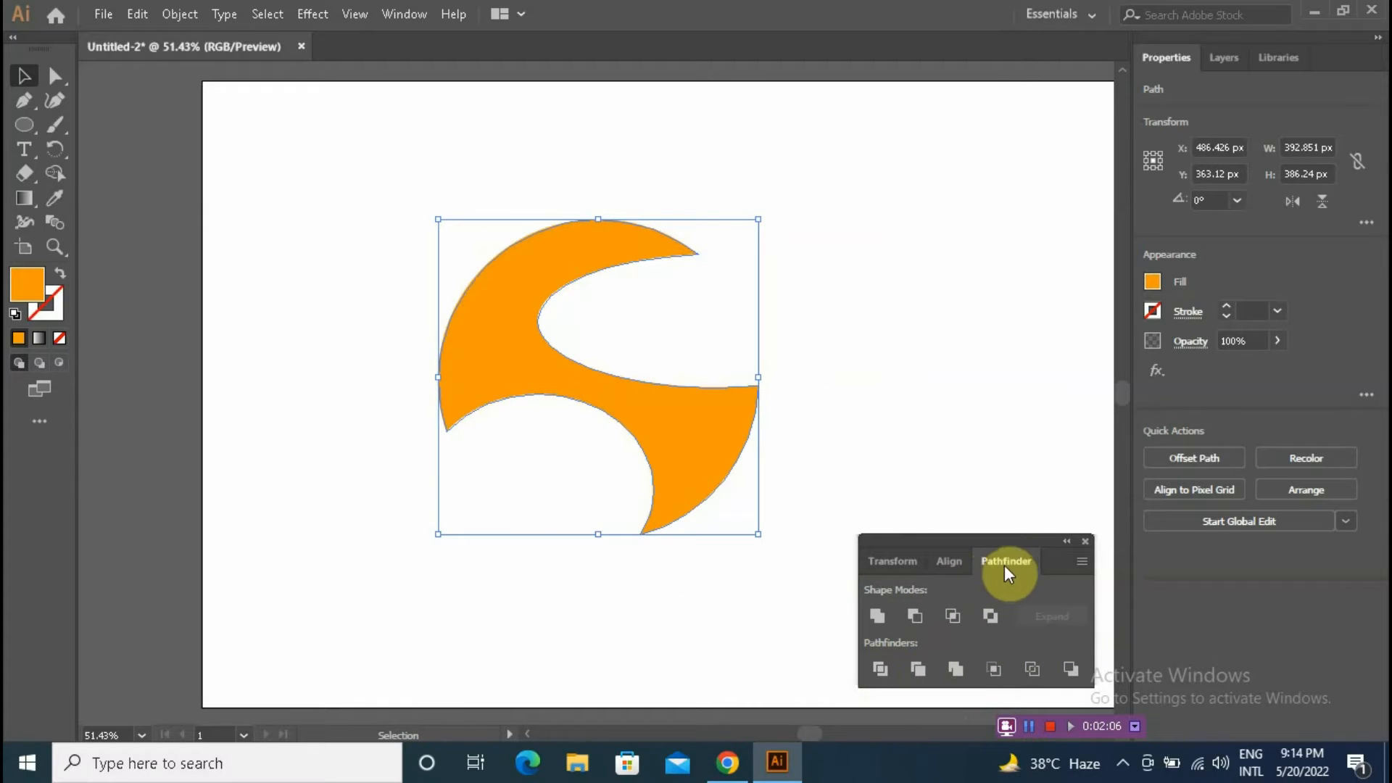
{"action": "left_click", "coordinate": [1086, 542]}
{"action": "left_click", "coordinate": [1001, 429]}
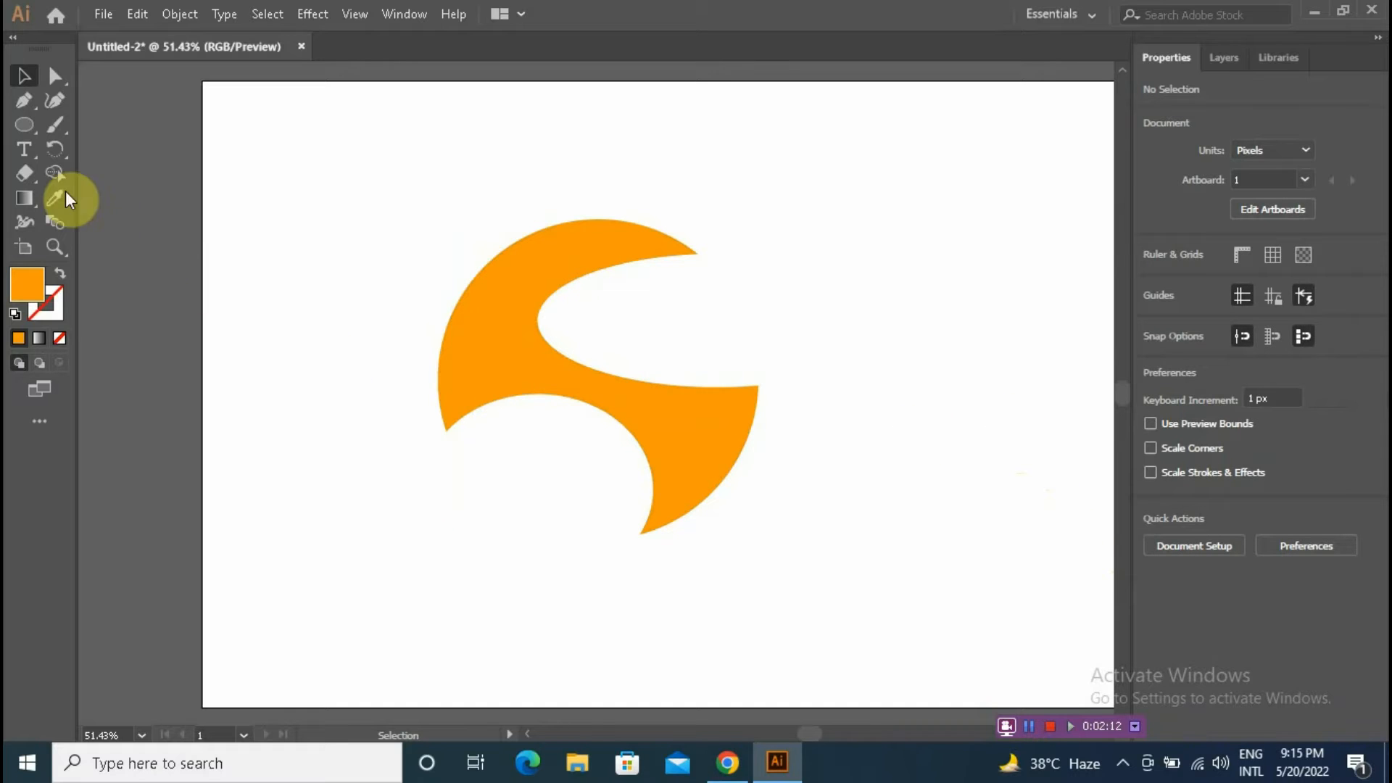
Step: Zoom in and, with the Pen tool, draw a curved path from the upper tip around the top cutout to the right point
{"action": "left_click_drag", "start_coordinate": [41, 99], "coordinate": [97, 101]}
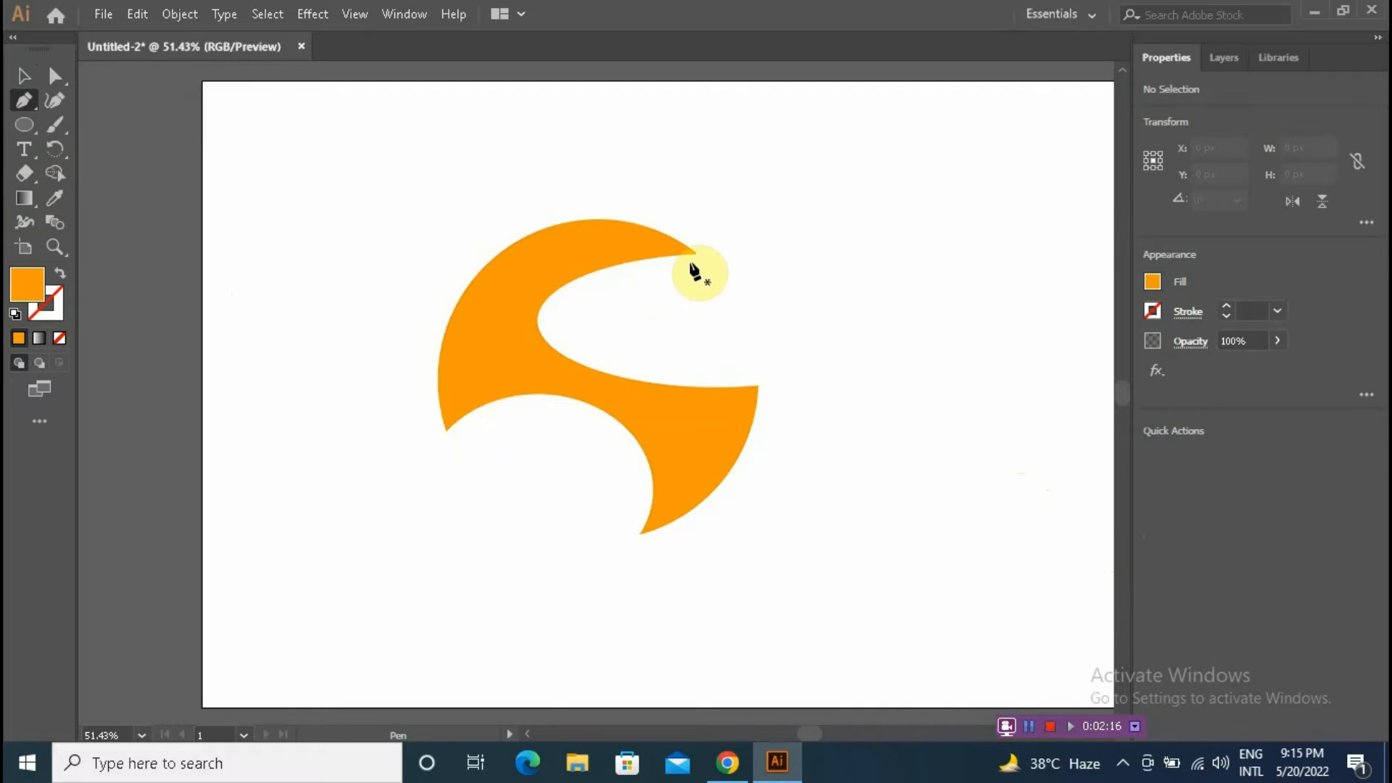
{"action": "left_click", "coordinate": [57, 248]}
{"action": "left_click_drag", "start_coordinate": [384, 184], "coordinate": [783, 550]}
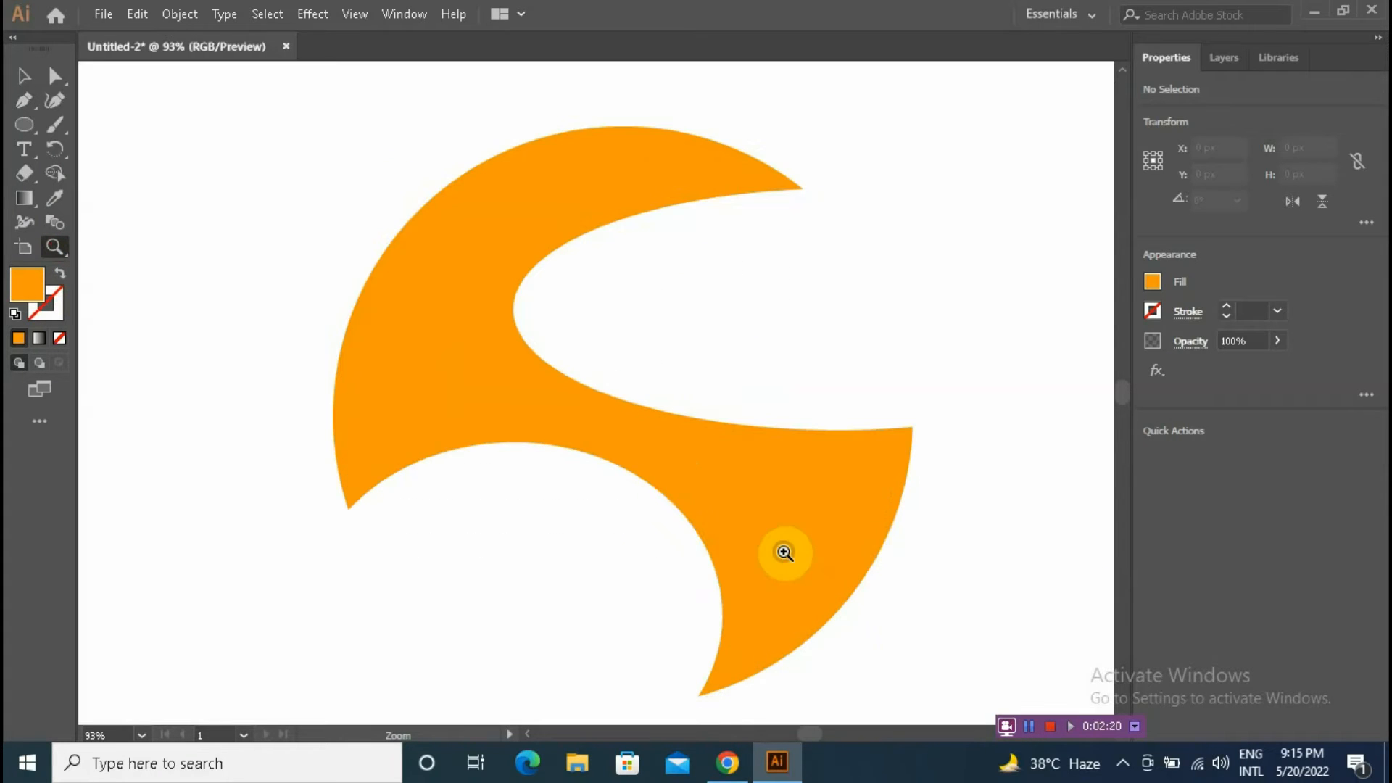
{"action": "key", "text": "v"}
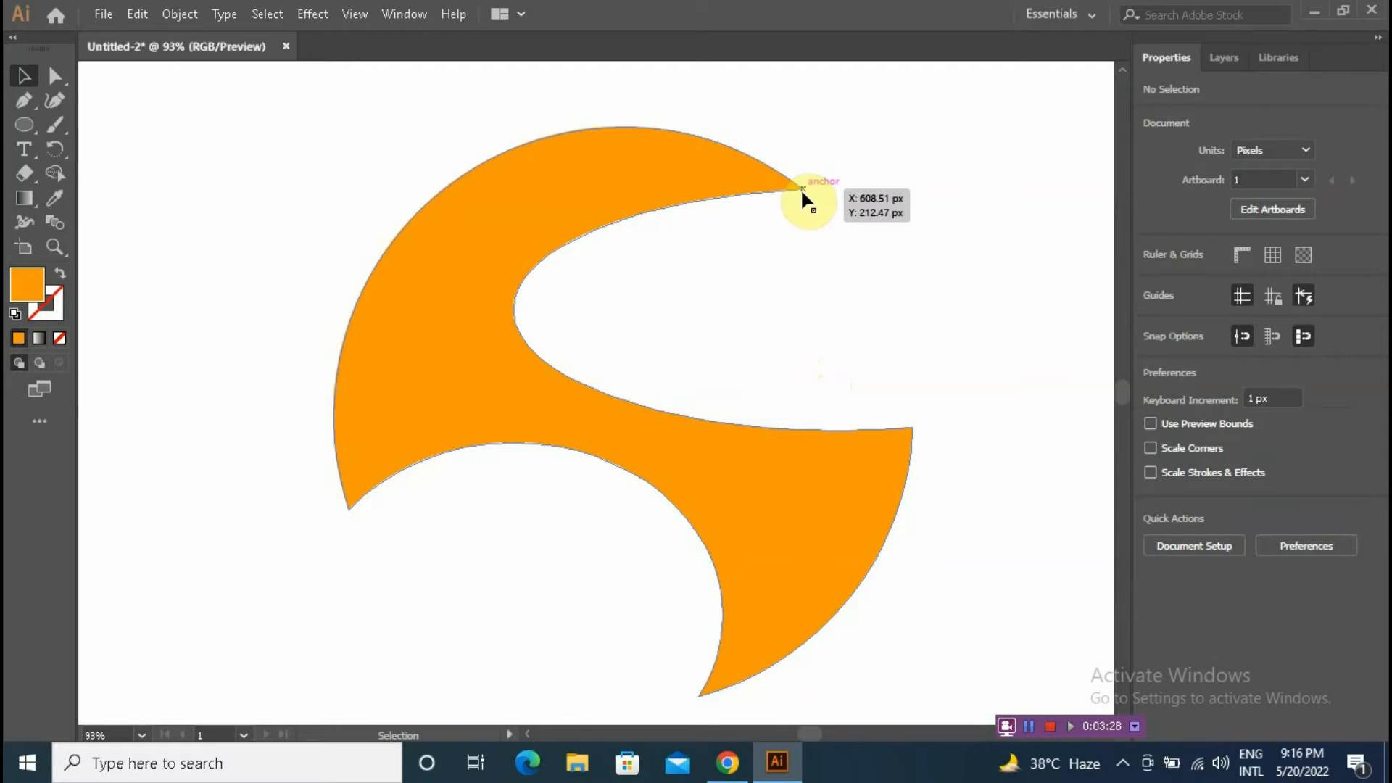
{"action": "key", "text": "p"}
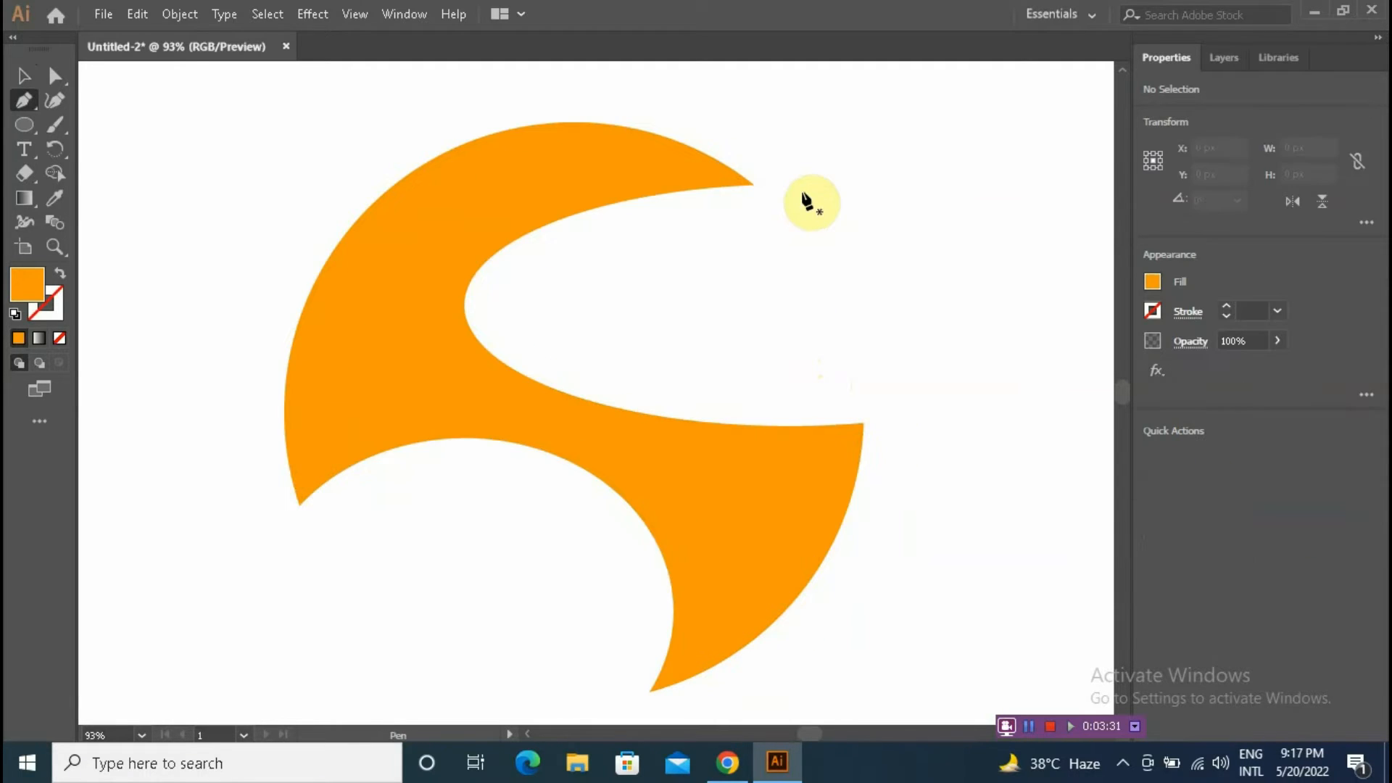
{"action": "key", "text": "ctrl+minus"}
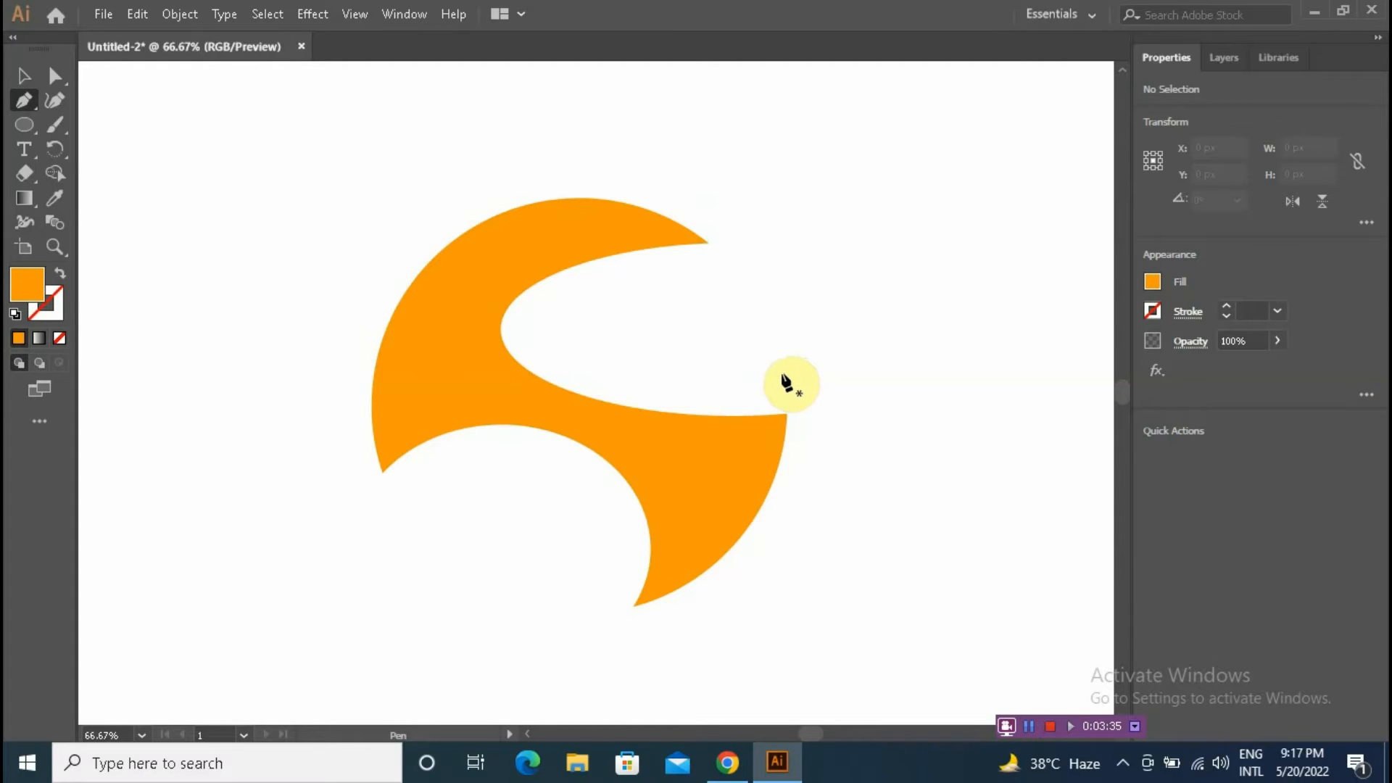
{"action": "left_click", "coordinate": [708, 243]}
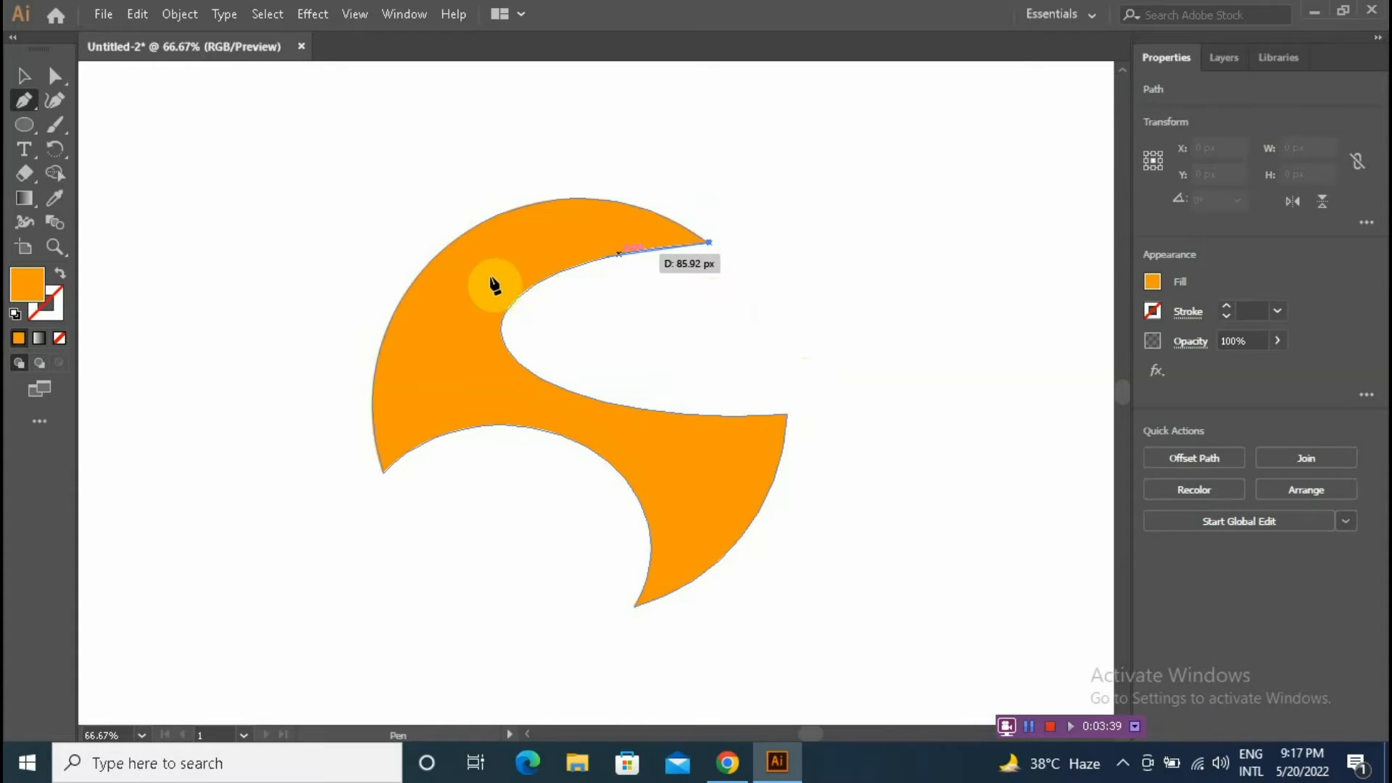
{"action": "left_click_drag", "start_coordinate": [475, 285], "coordinate": [426, 346]}
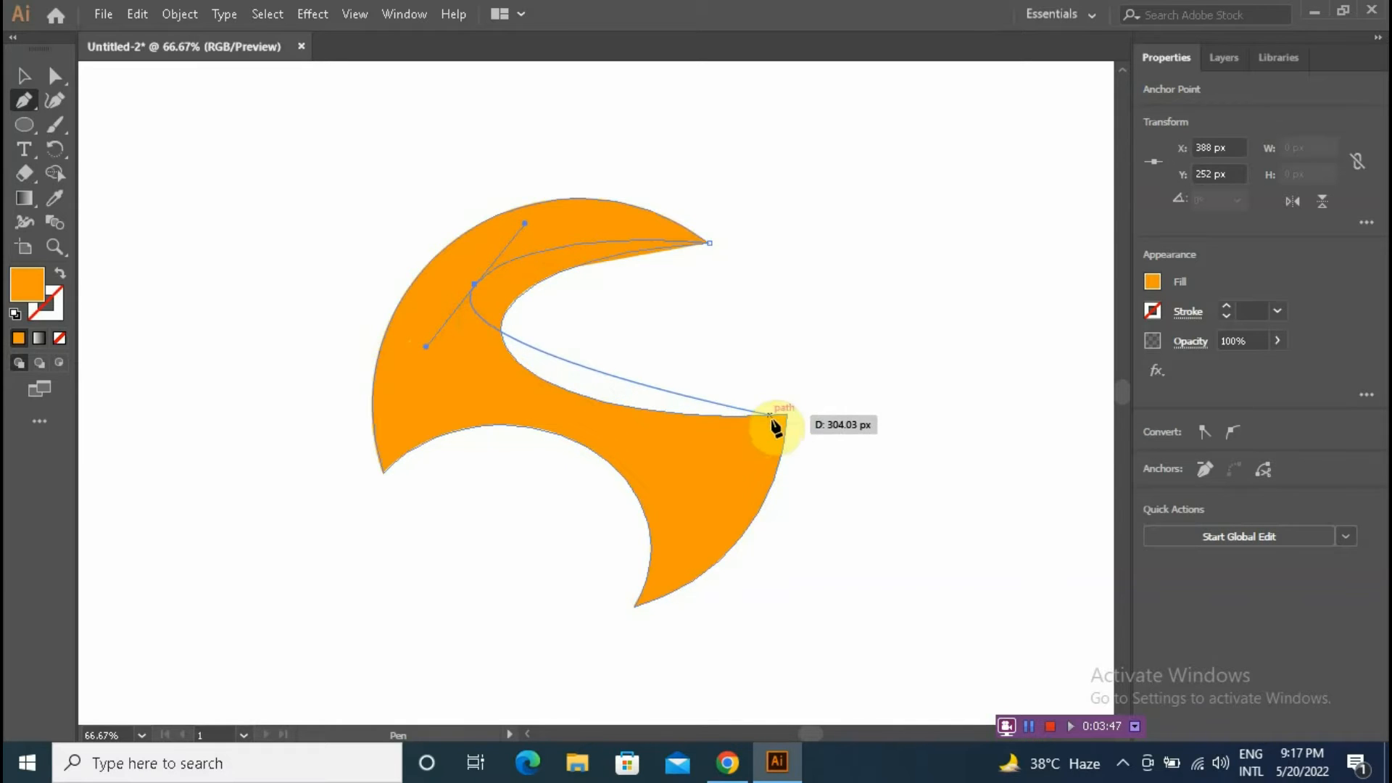
{"action": "left_click_drag", "start_coordinate": [788, 415], "coordinate": [1091, 382]}
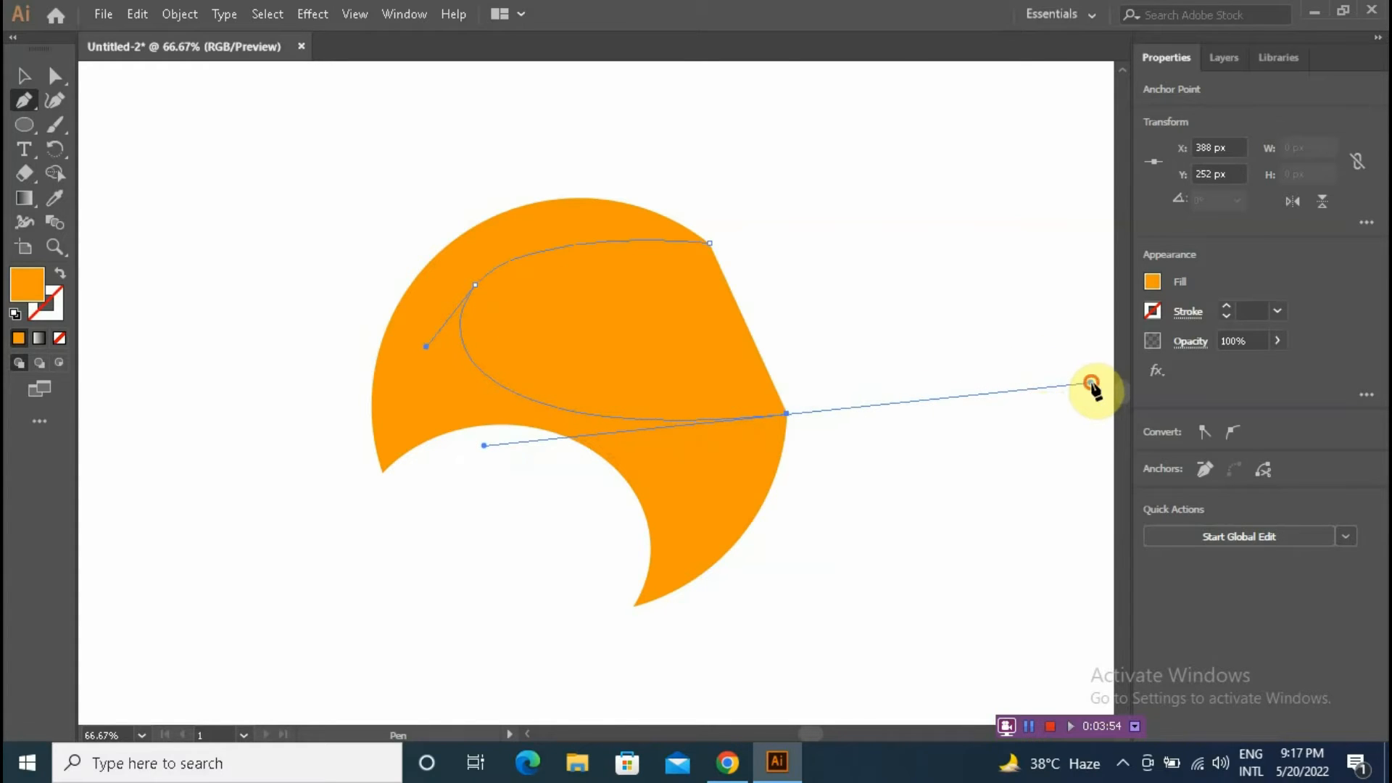
{"action": "left_click", "coordinate": [786, 415]}
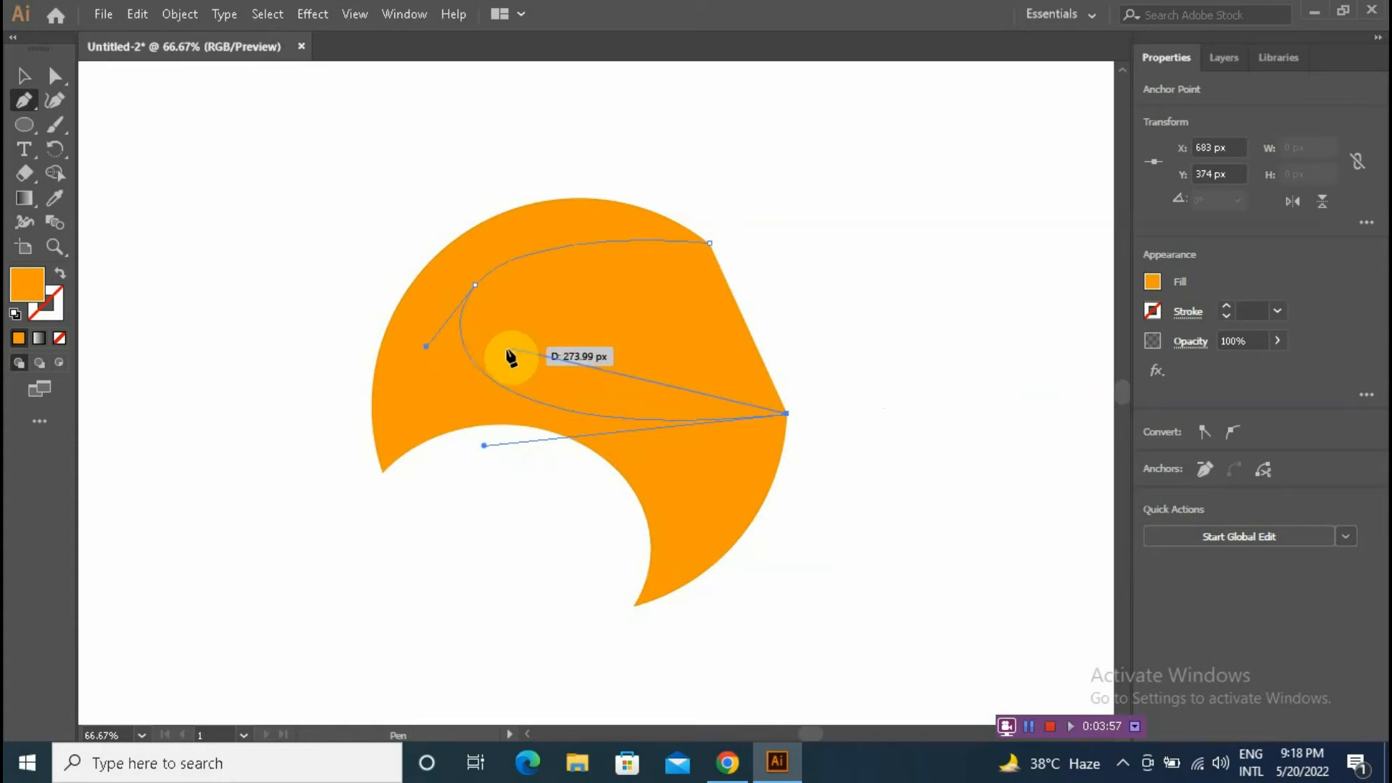
Step: Switch to a stroke-only path and close it with an inner curve back to the upper tip, forming a thin crescent
{"action": "left_click", "coordinate": [60, 277]}
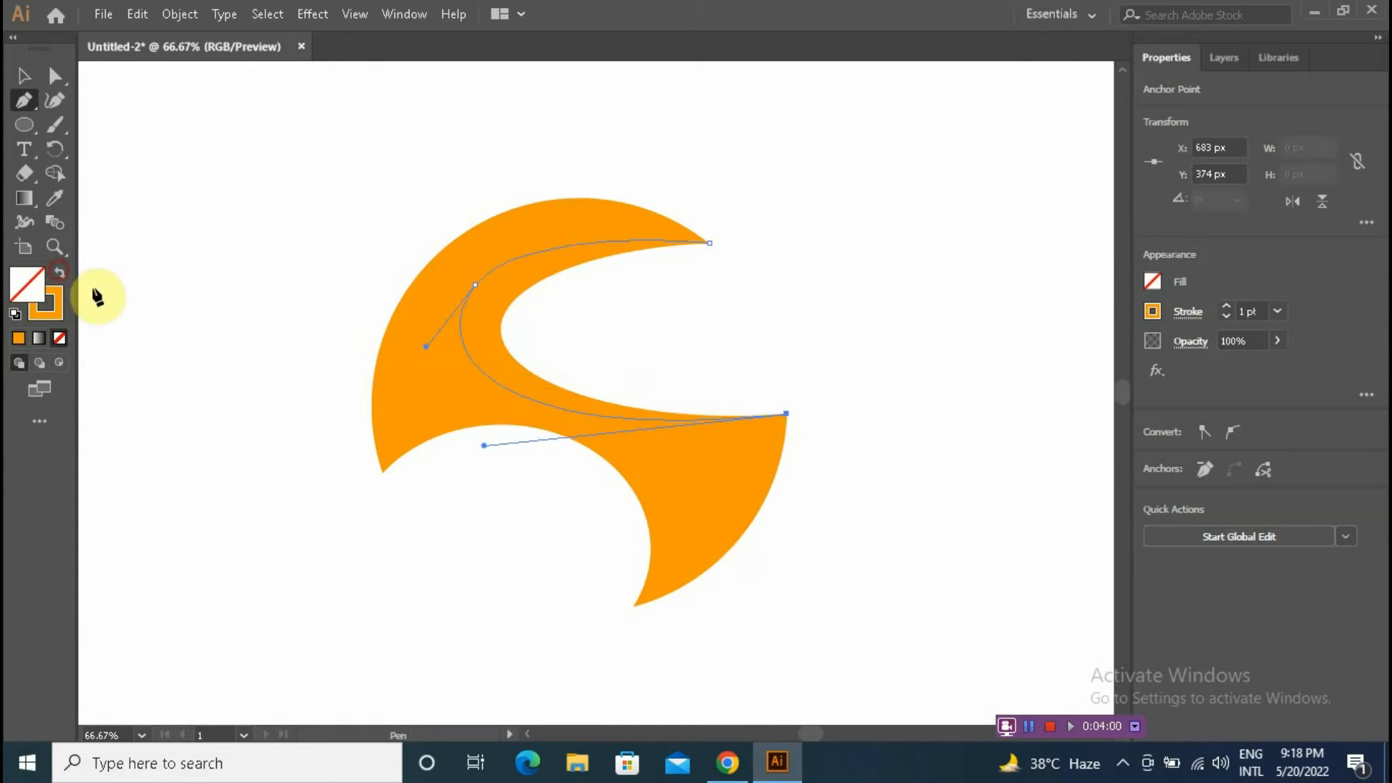
{"action": "left_click", "coordinate": [519, 362]}
{"action": "left_click_drag", "start_coordinate": [519, 360], "coordinate": [619, 268]}
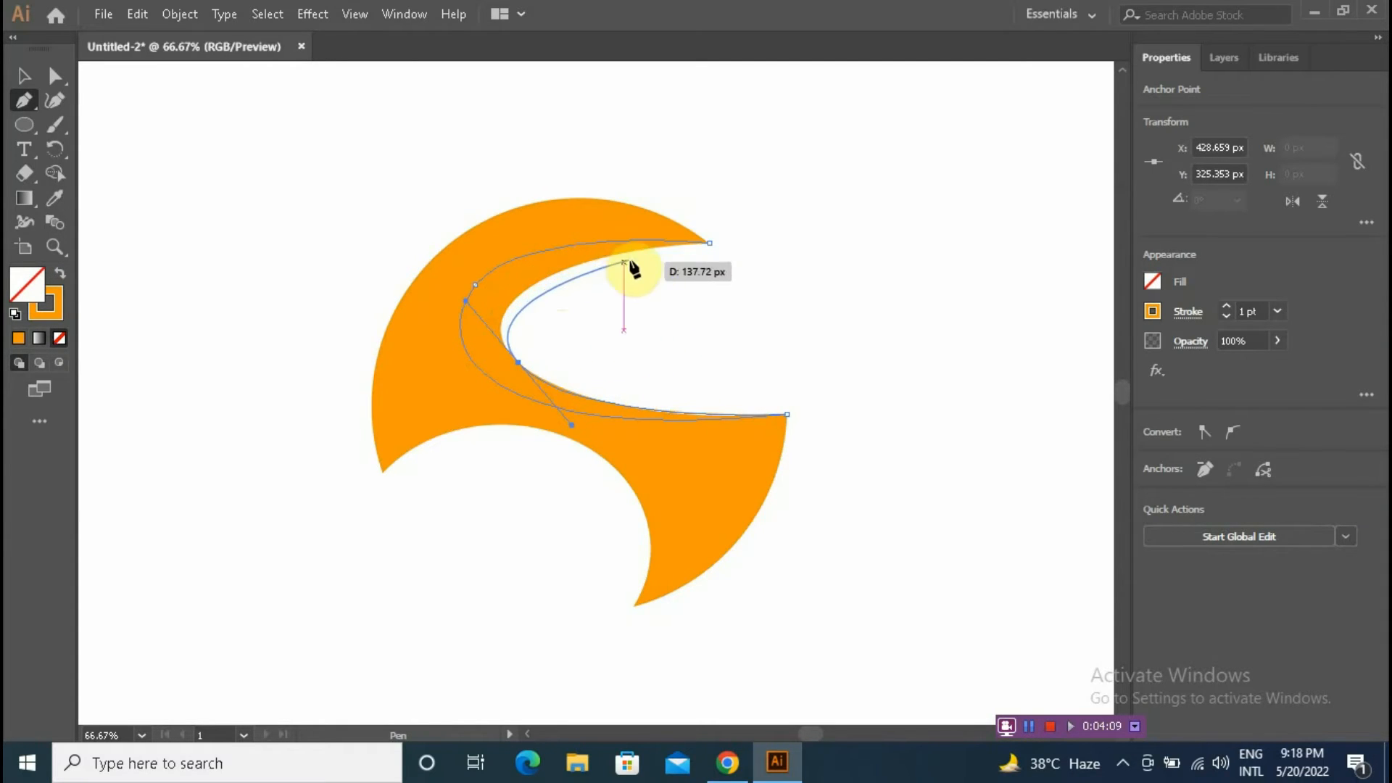
{"action": "left_click_drag", "start_coordinate": [709, 242], "coordinate": [875, 234]}
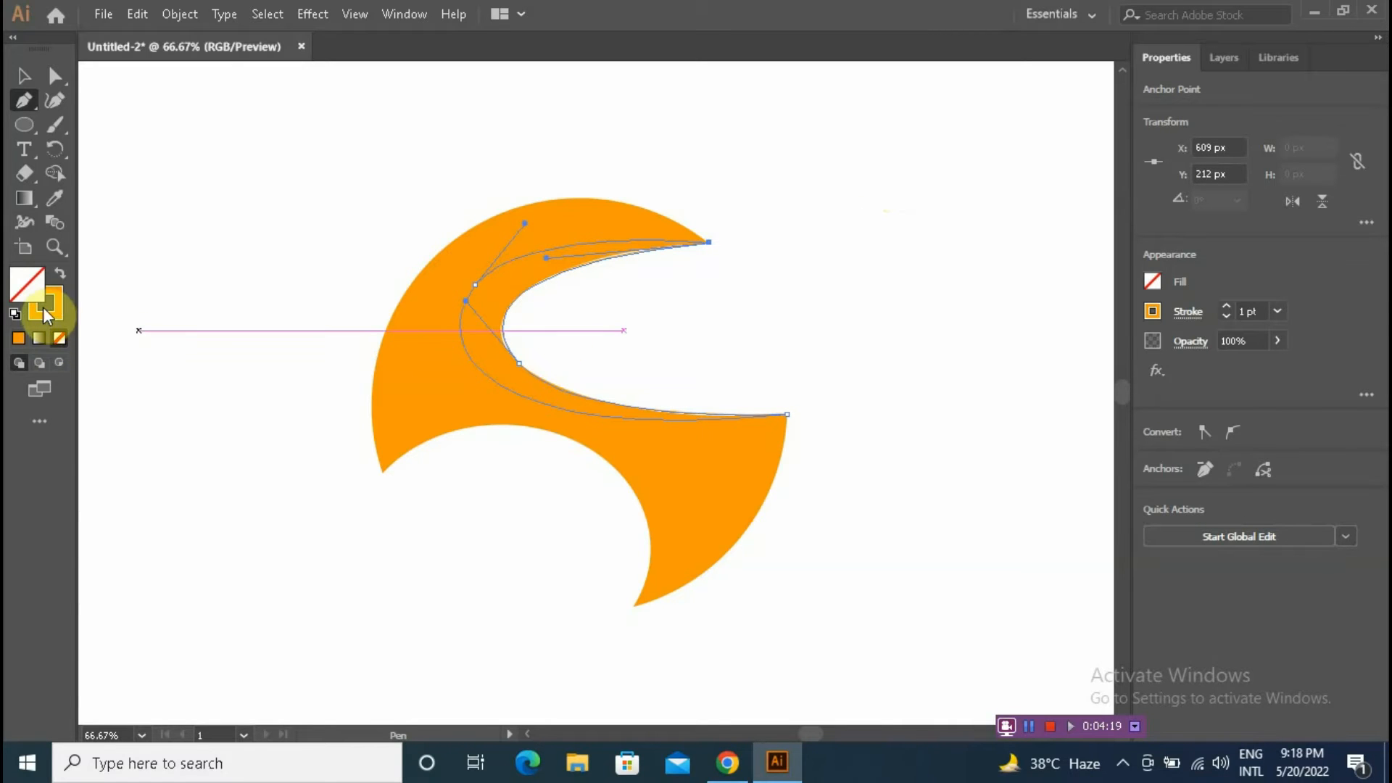
Step: Restore the fill and give the crescent a darker orange fill from the color picker, then deselect
{"action": "left_click", "coordinate": [60, 283]}
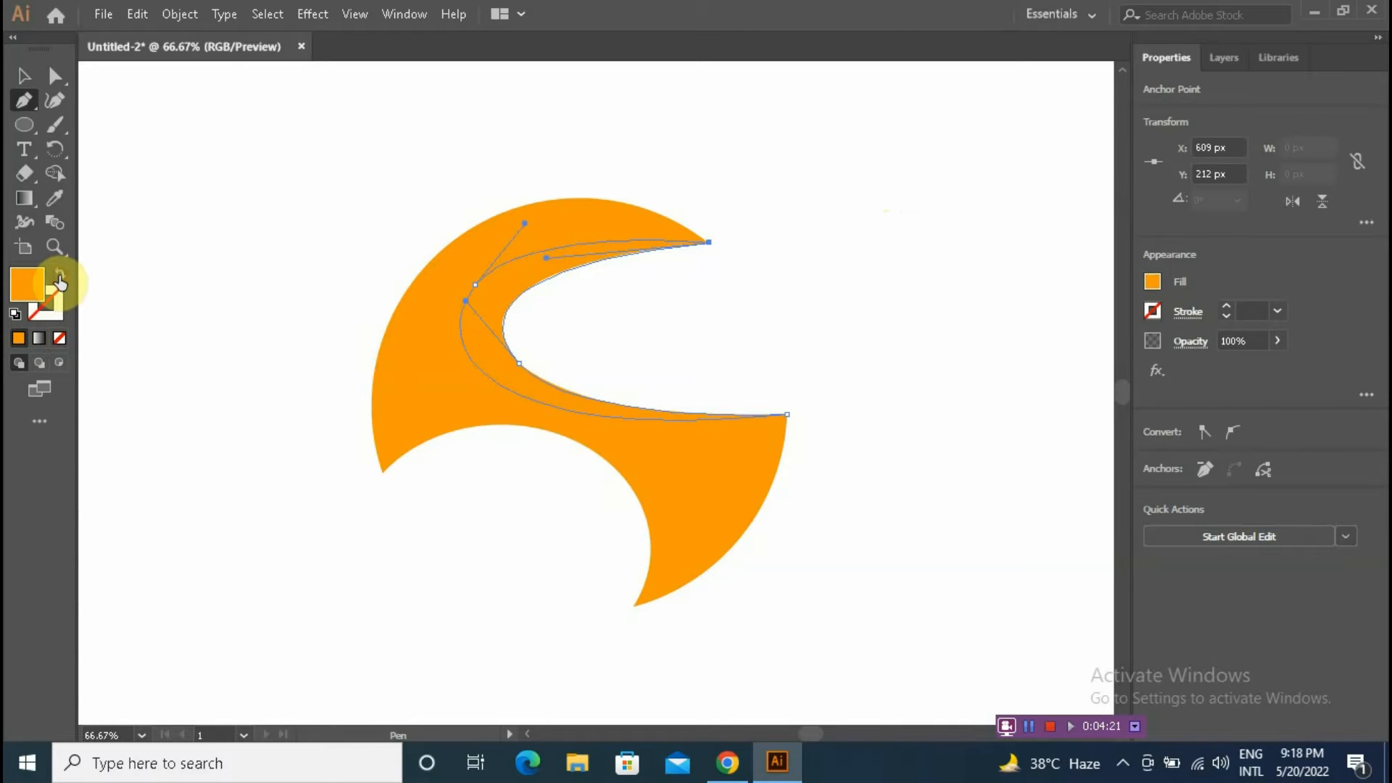
{"action": "double_click", "coordinate": [28, 284]}
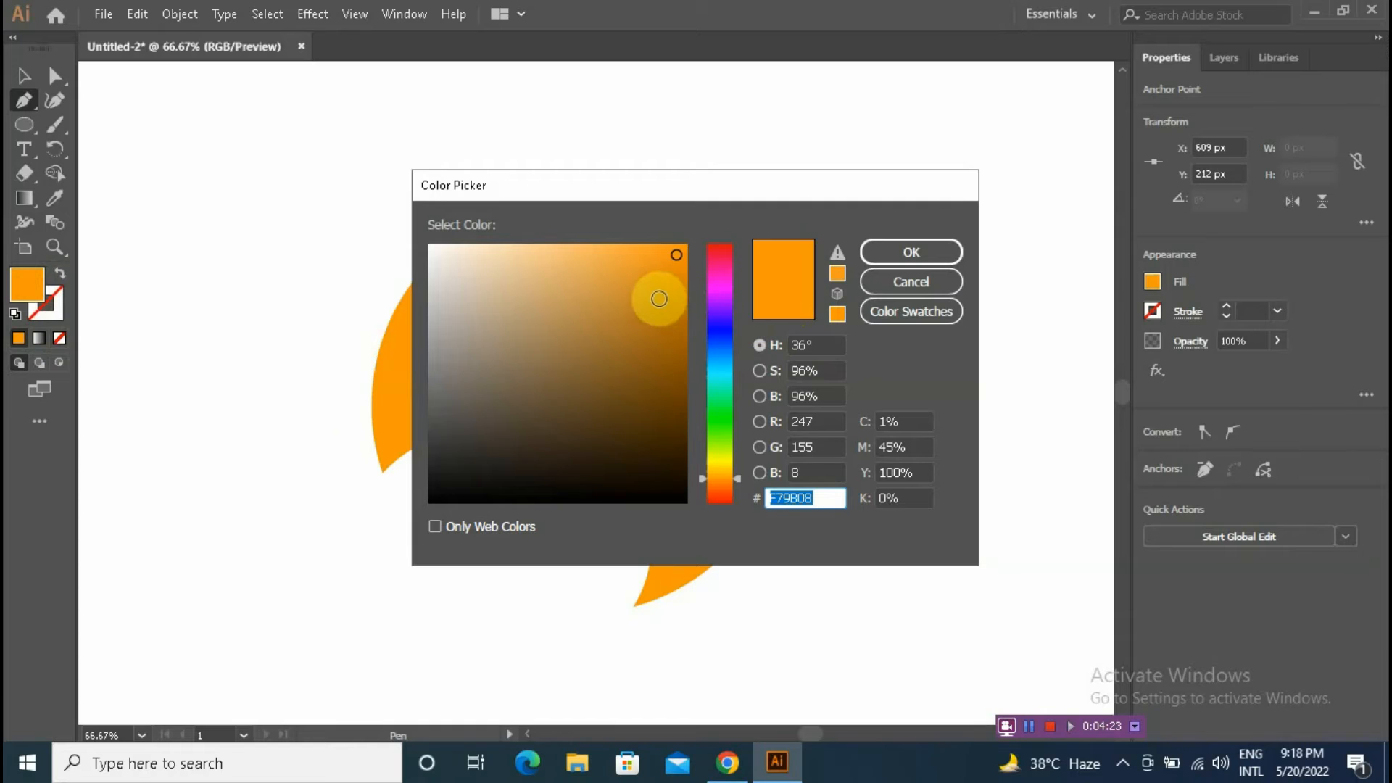
{"action": "left_click", "coordinate": [672, 305]}
{"action": "left_click", "coordinate": [911, 252]}
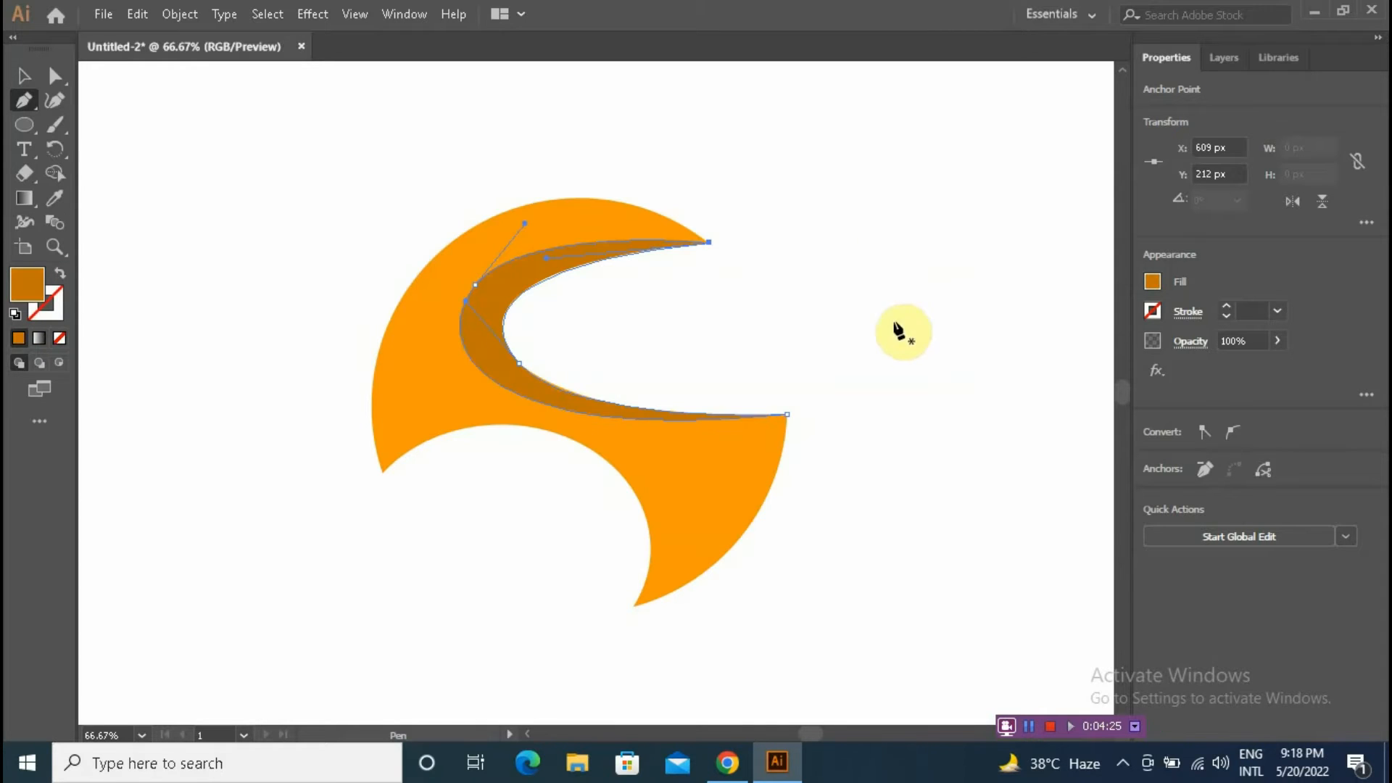
{"action": "left_click", "coordinate": [27, 84]}
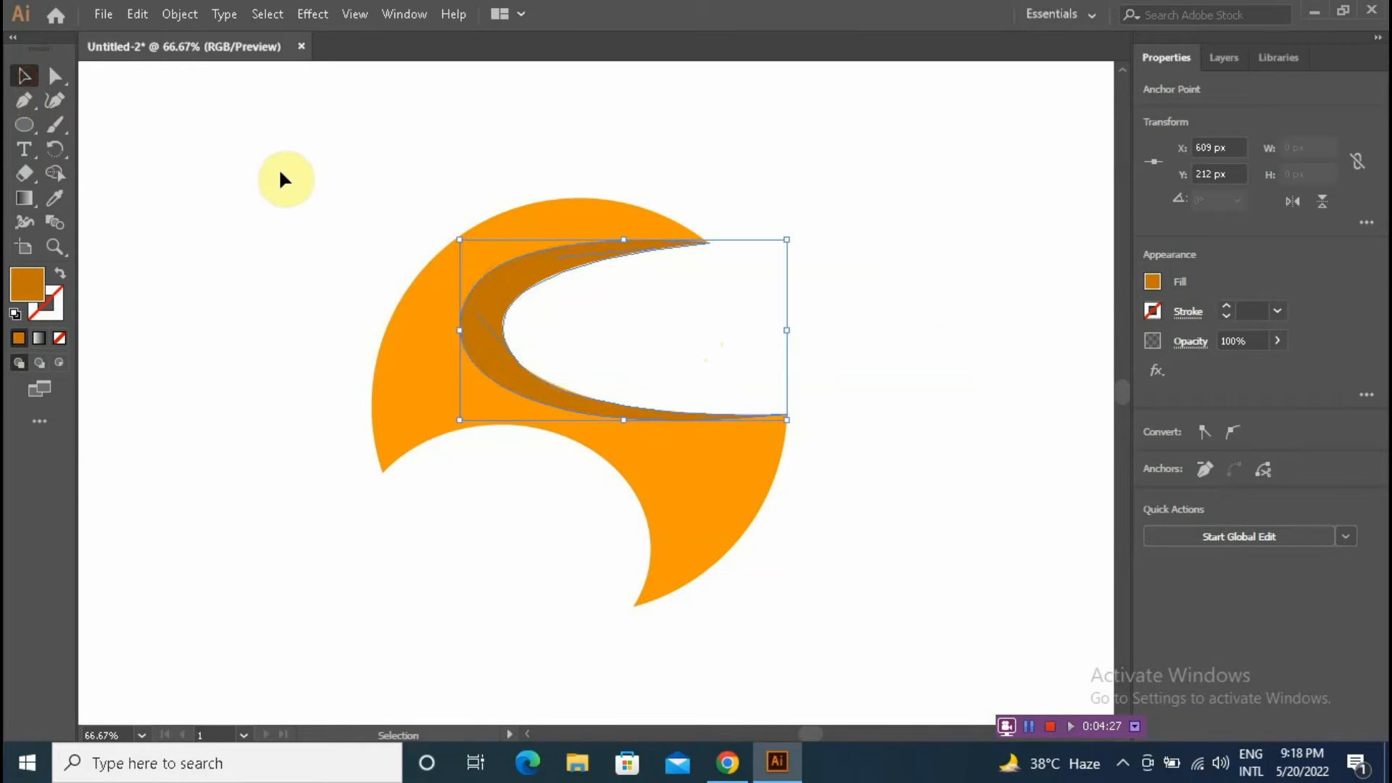
{"action": "left_click", "coordinate": [276, 174]}
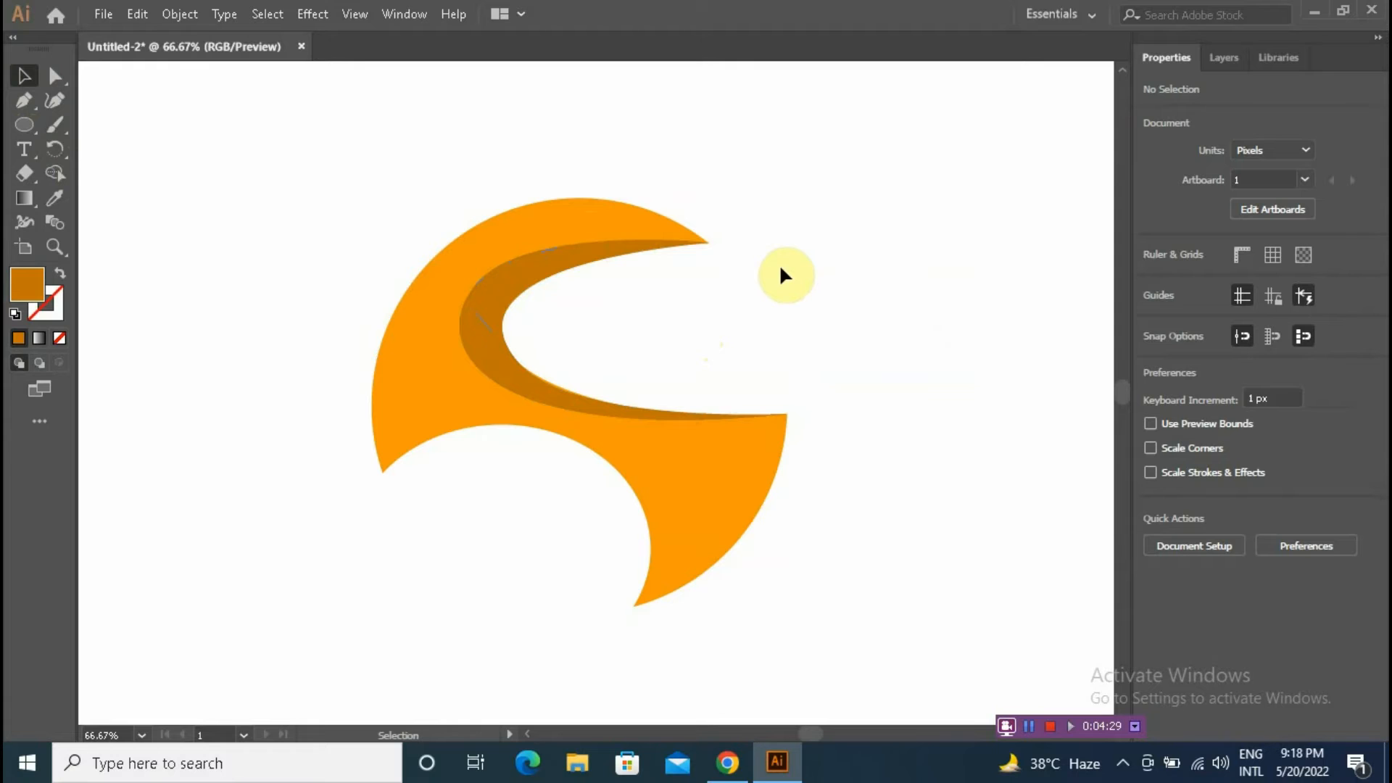
Step: Zoom in and adjust the inner anchor's direction handles on the dark crescent to smooth its curve
{"action": "left_click", "coordinate": [46, 249]}
{"action": "left_click", "coordinate": [641, 397]}
{"action": "left_click", "coordinate": [55, 76]}
{"action": "left_click", "coordinate": [428, 373]}
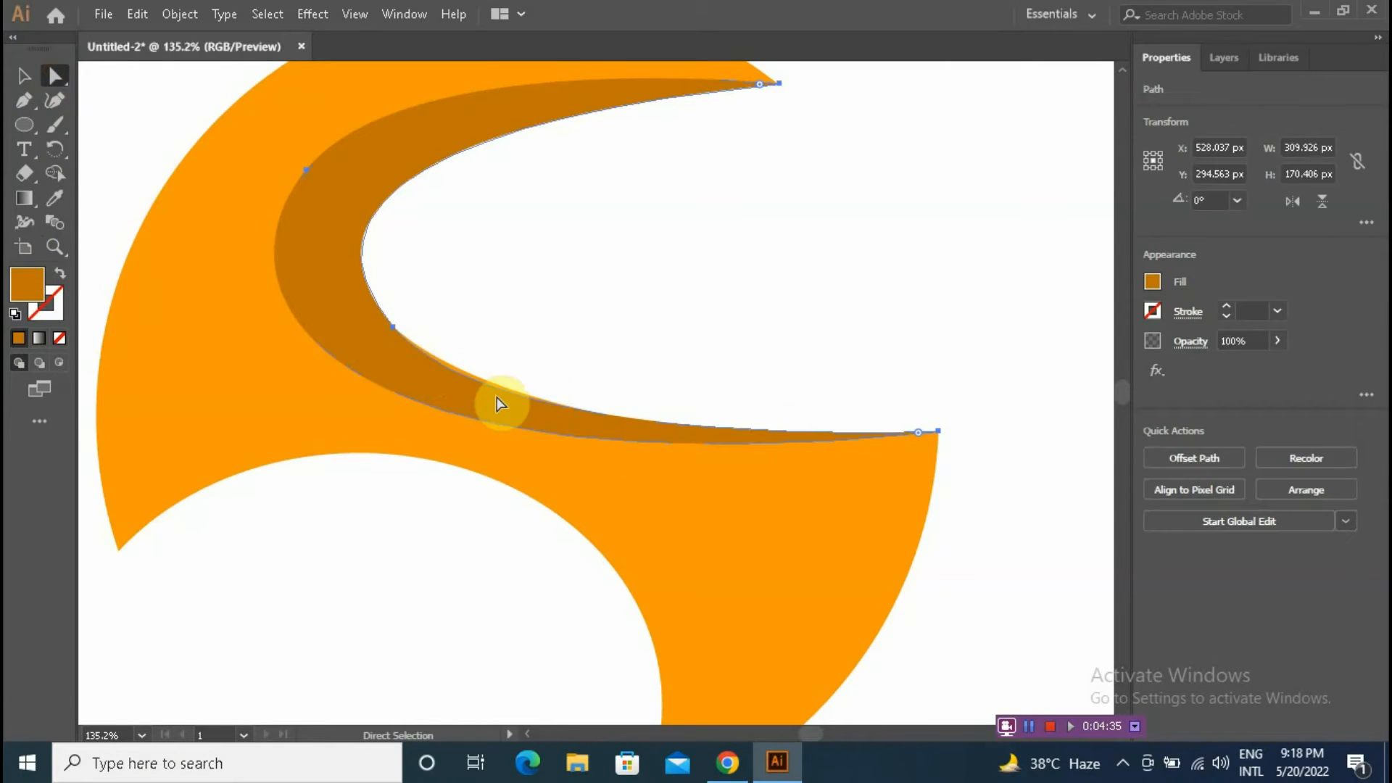
{"action": "left_click", "coordinate": [394, 328]}
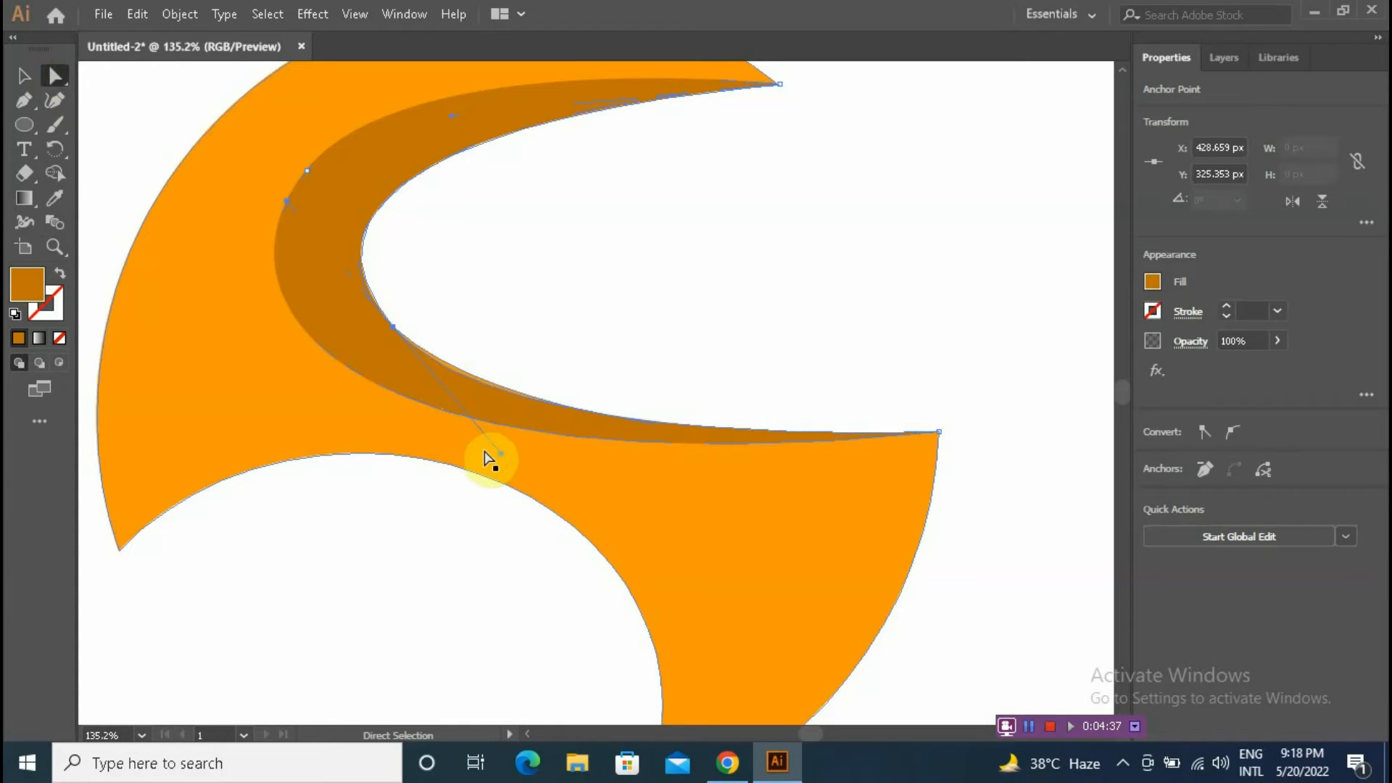
{"action": "left_click_drag", "start_coordinate": [500, 451], "coordinate": [498, 444]}
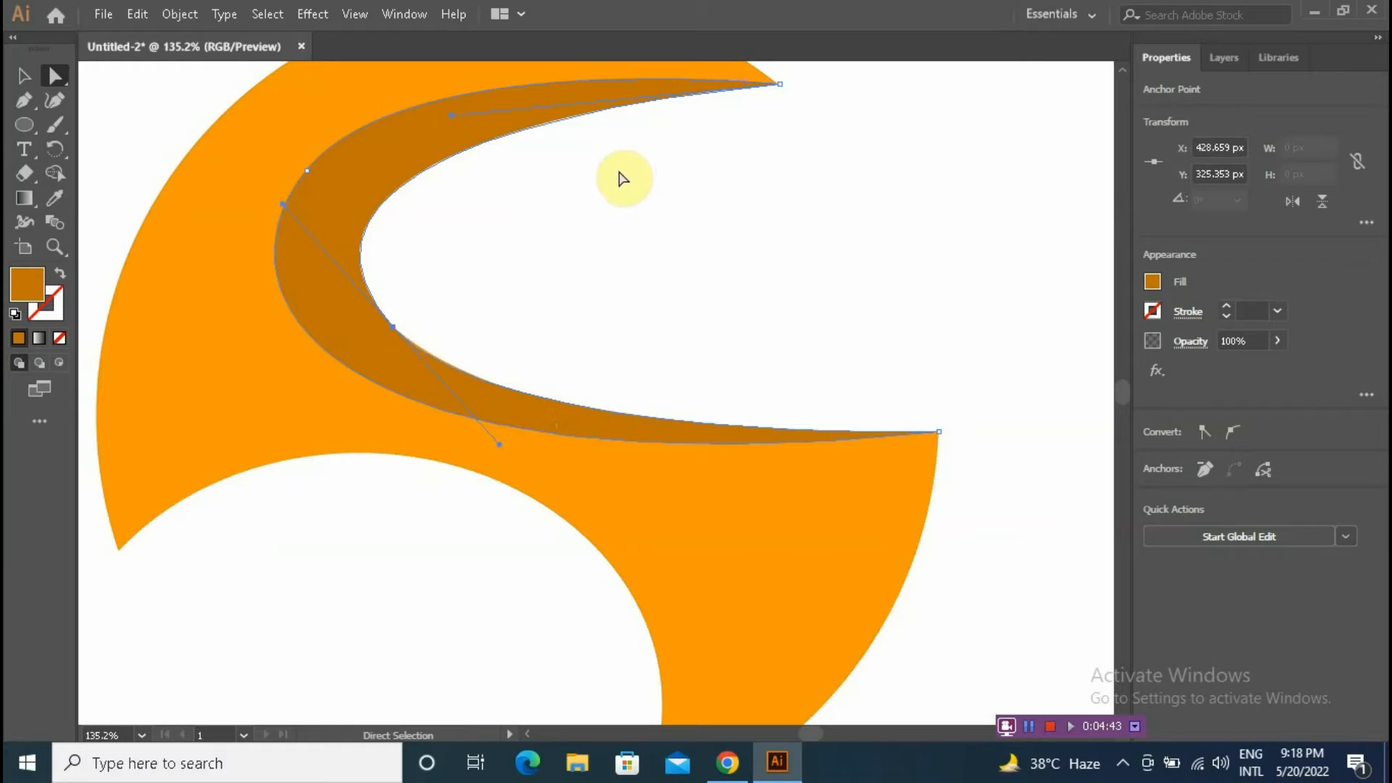
{"action": "left_click_drag", "start_coordinate": [621, 177], "coordinate": [659, 257]}
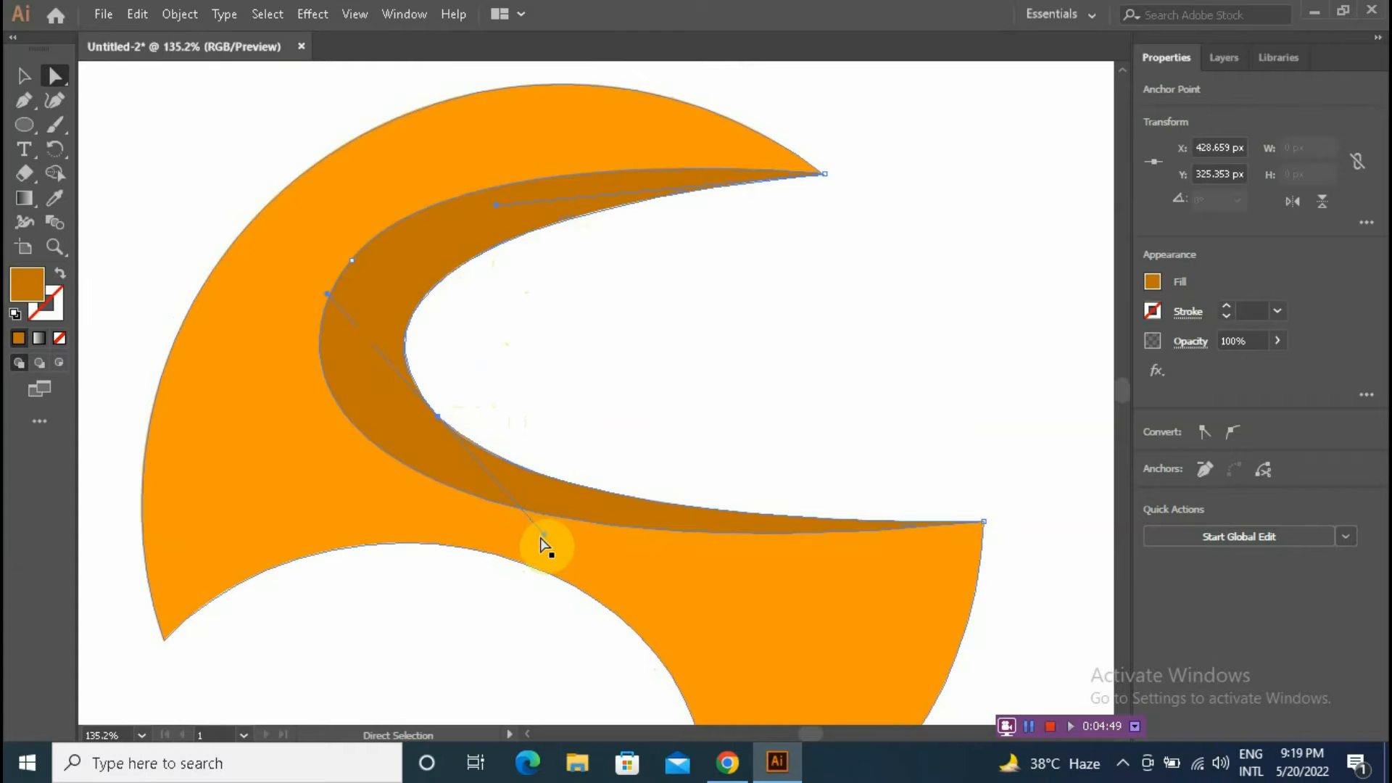
{"action": "left_click_drag", "start_coordinate": [546, 535], "coordinate": [550, 528]}
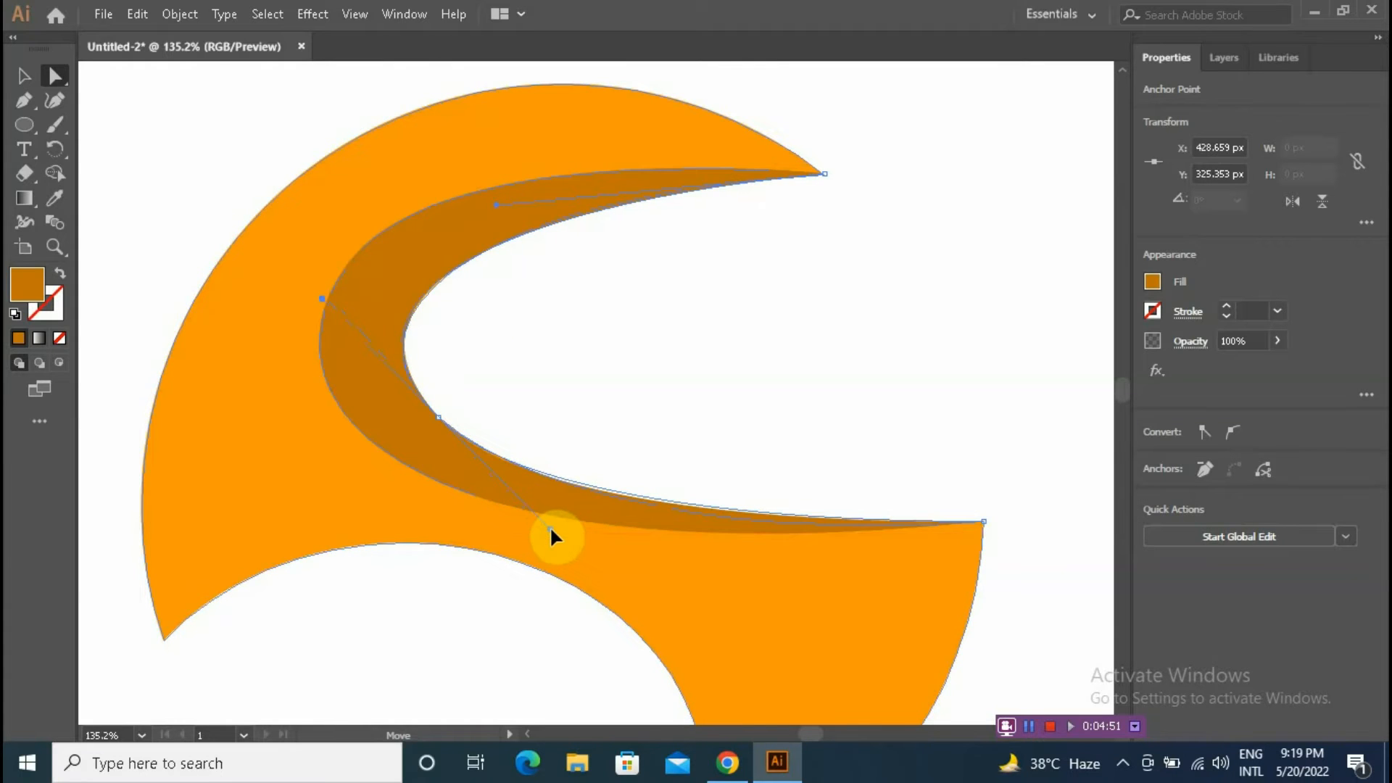
{"action": "left_click", "coordinate": [801, 255]}
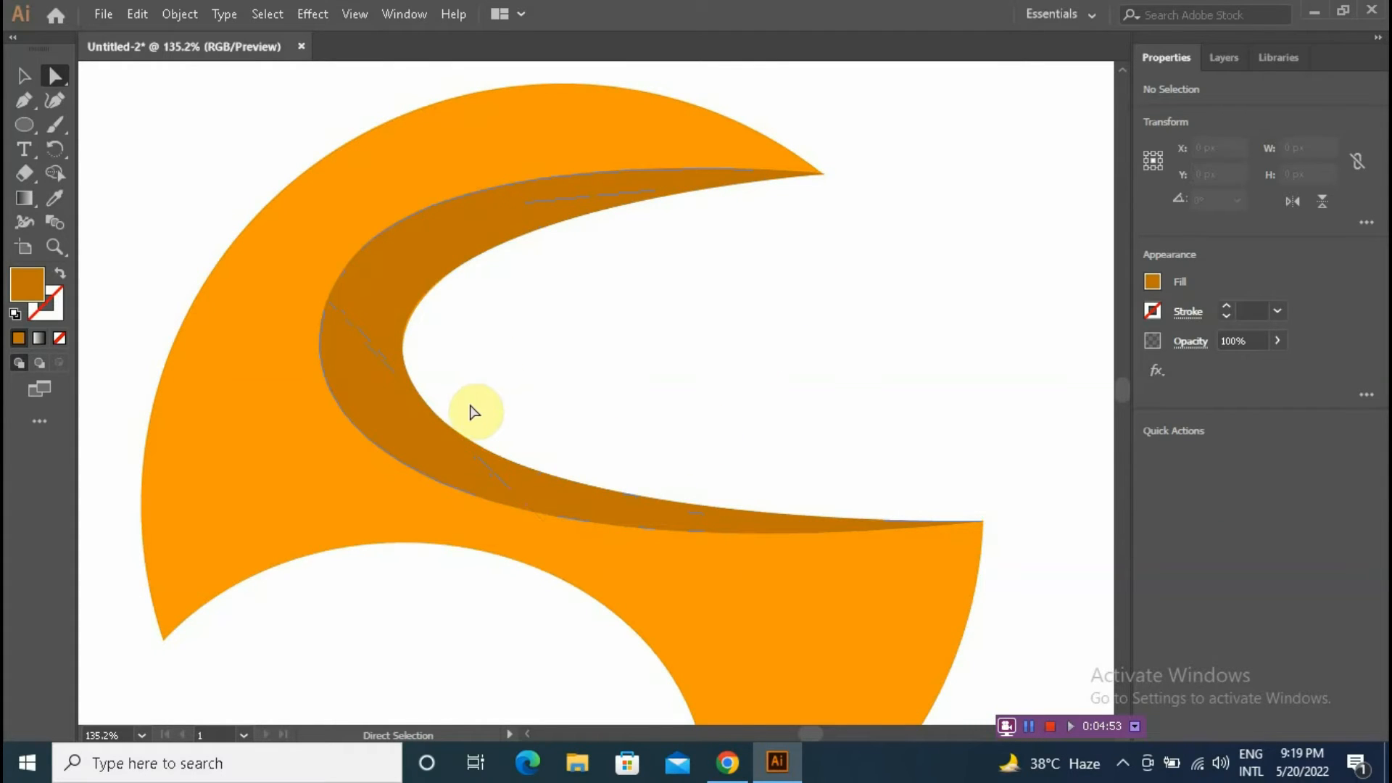
Step: Select the dark crescent and nudge it 1 px to the right
{"action": "left_click", "coordinate": [385, 274]}
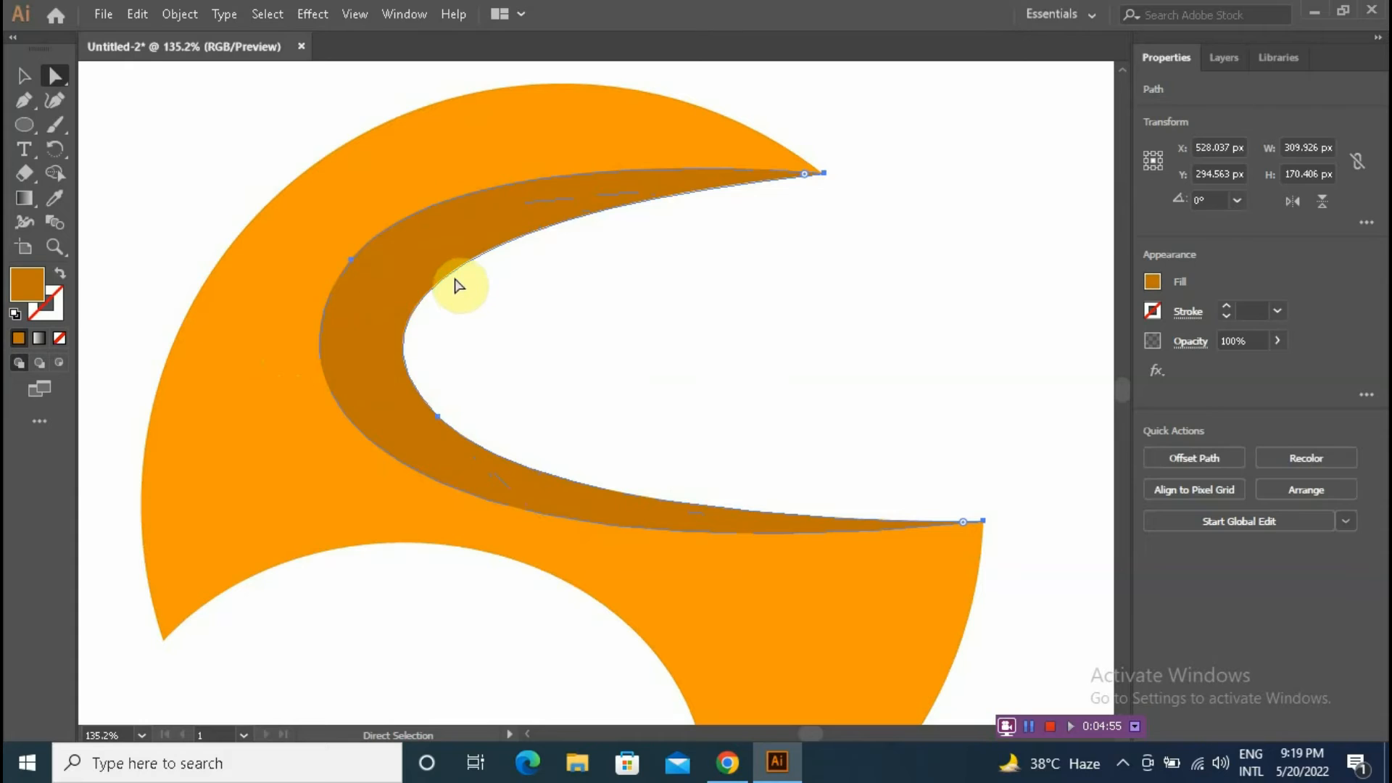
{"action": "left_click", "coordinate": [517, 283]}
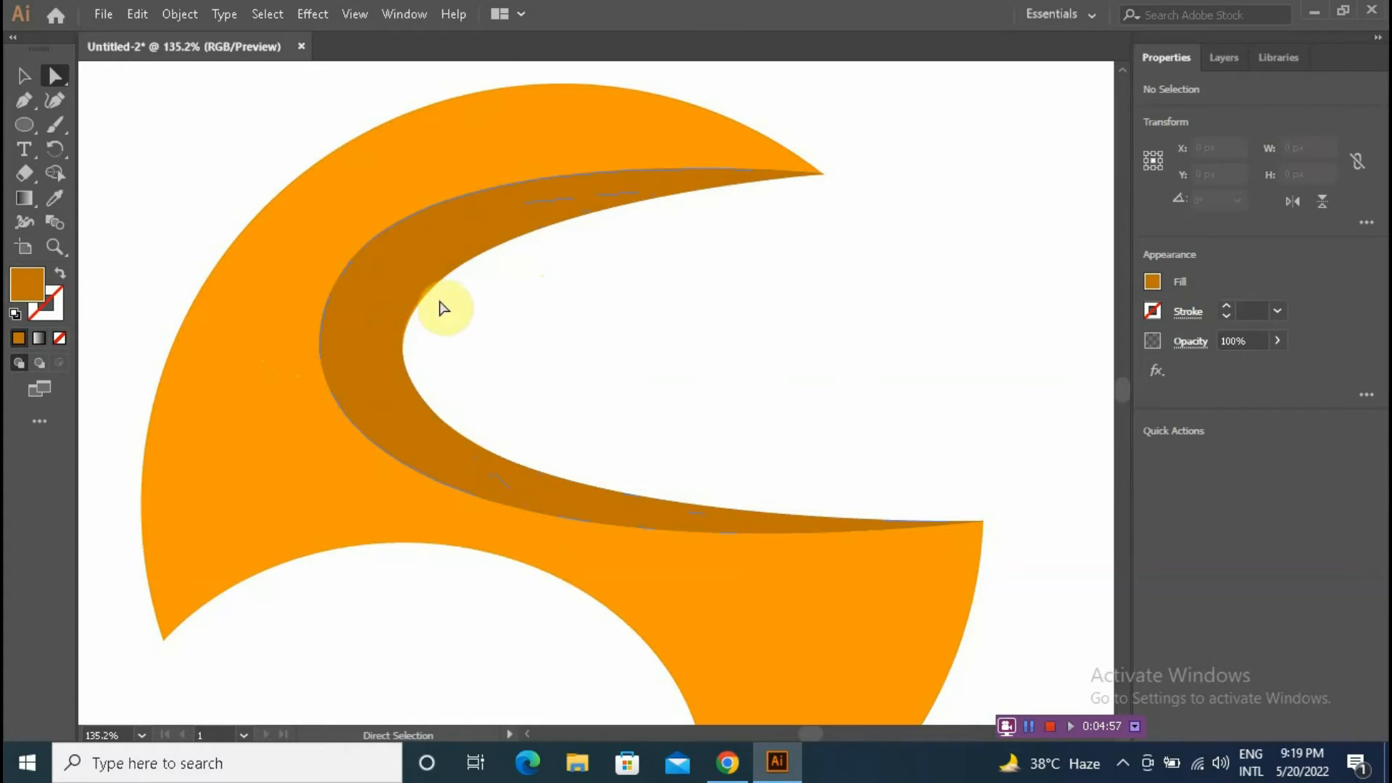
{"action": "left_click", "coordinate": [393, 279]}
{"action": "key", "text": "Right"}
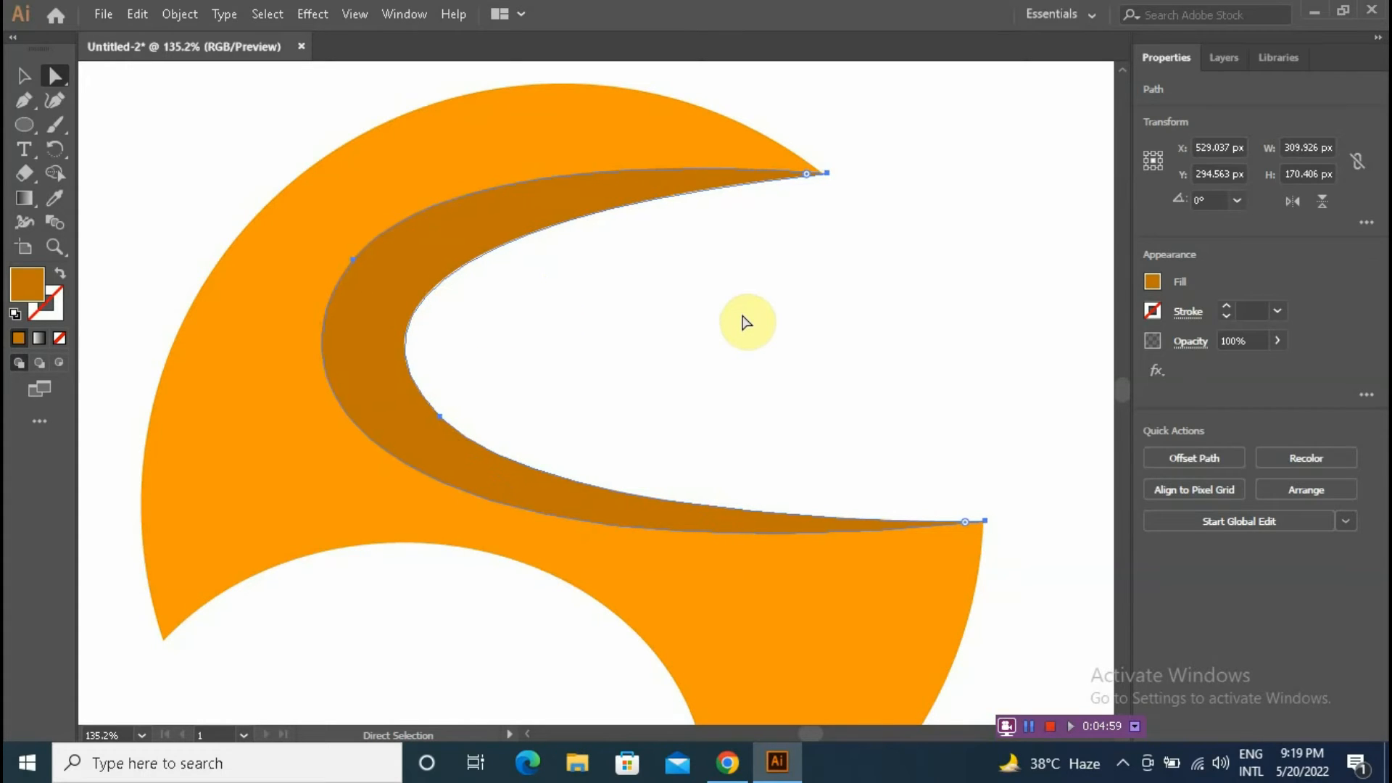
{"action": "left_click", "coordinate": [750, 322]}
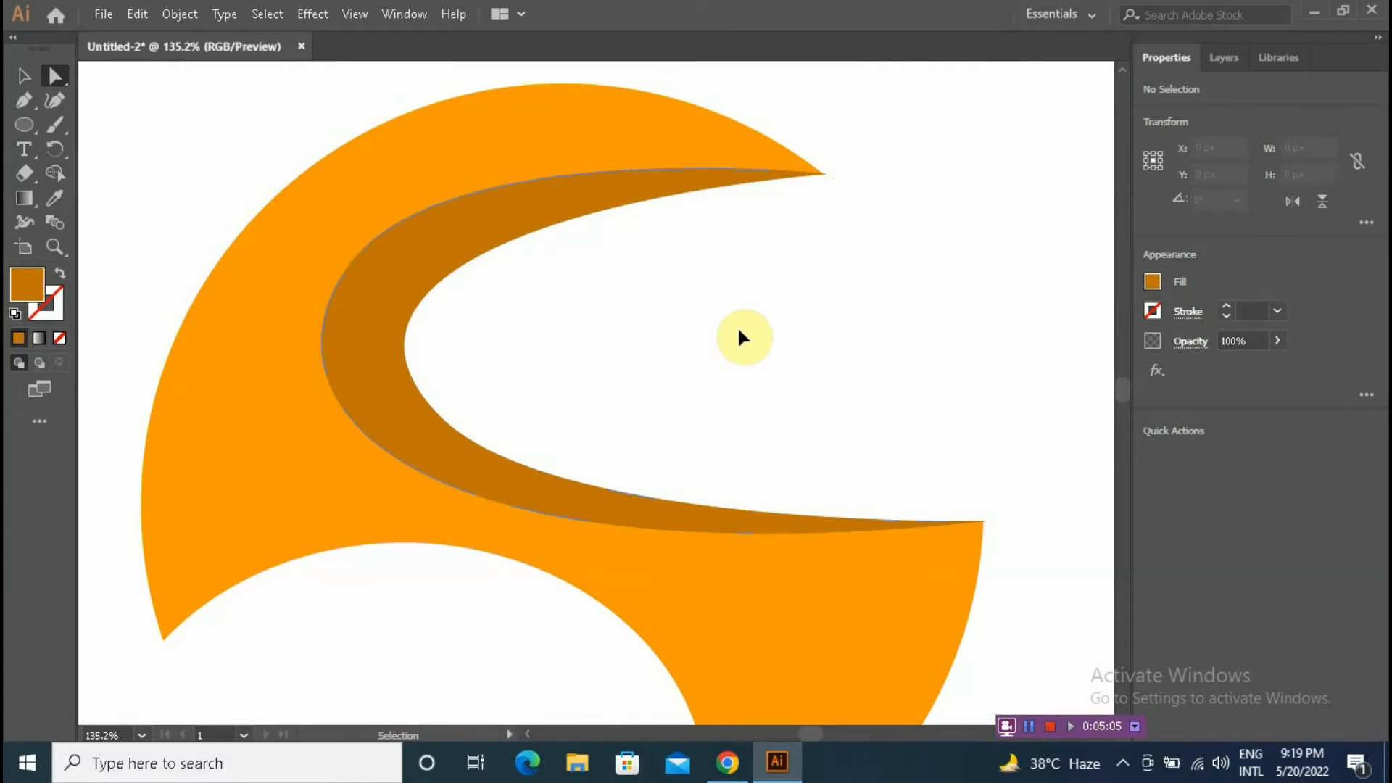
Step: Zoom out and draw a second Pen path from the lower-left tip curving along the lower cutout to the bottom tip
{"action": "key", "text": "ctrl+minus"}
{"action": "key", "text": "ctrl+minus"}
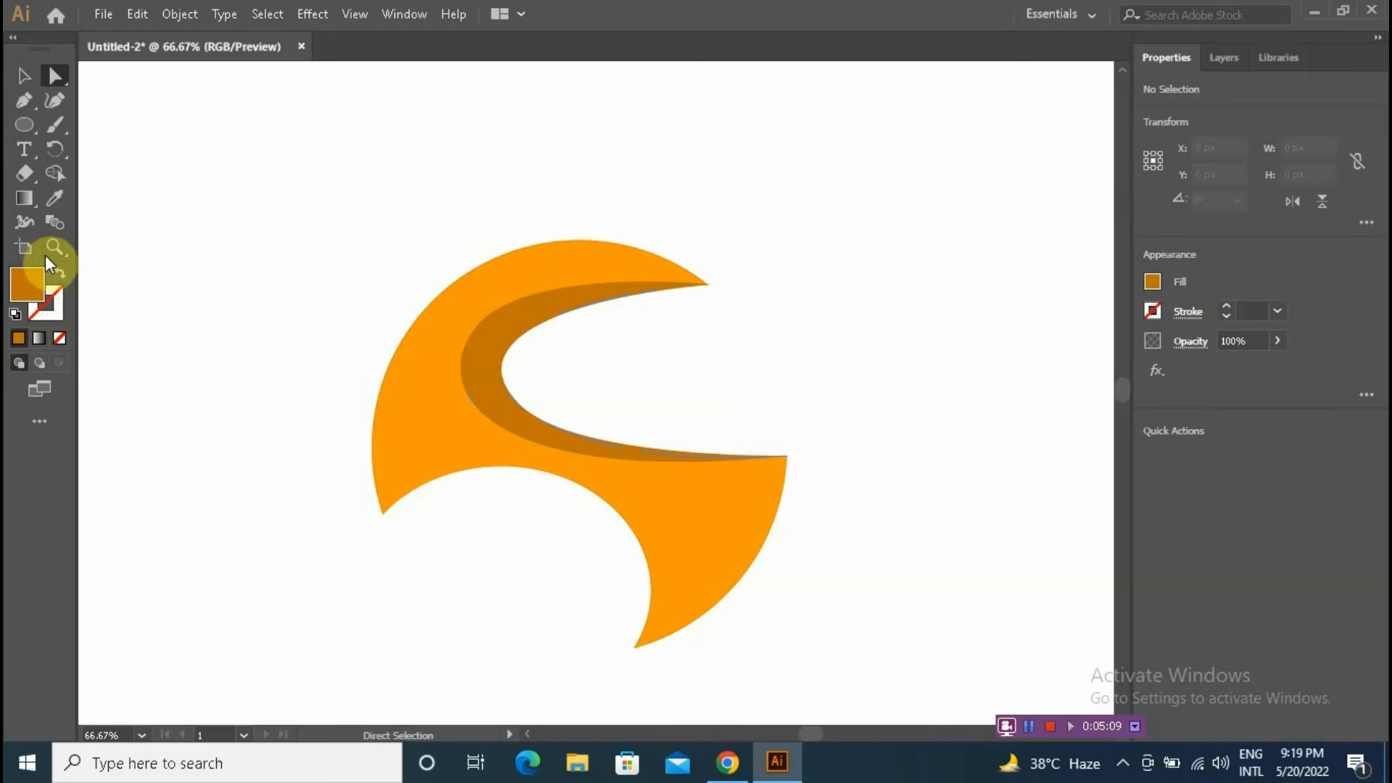
{"action": "left_click", "coordinate": [23, 102]}
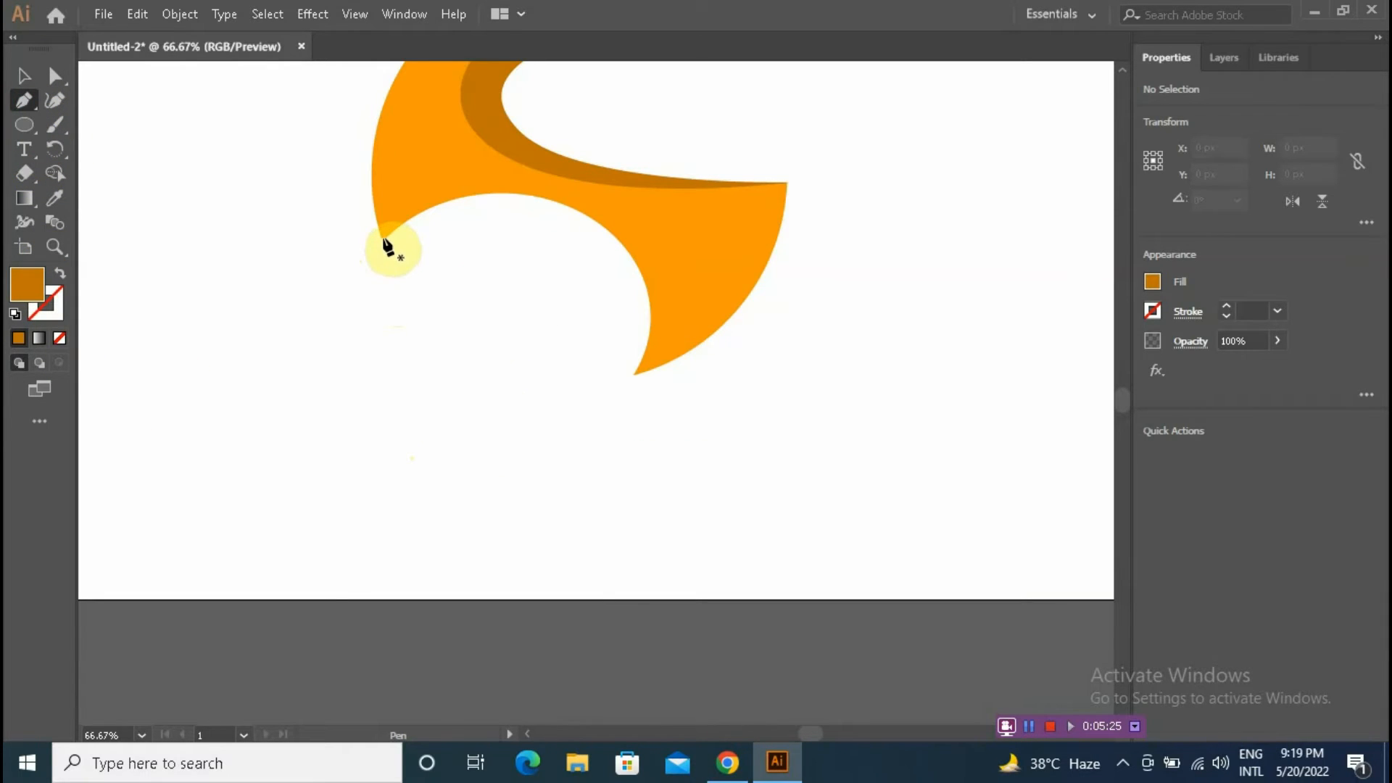
{"action": "left_click", "coordinate": [383, 241]}
{"action": "left_click_drag", "start_coordinate": [585, 216], "coordinate": [711, 280]}
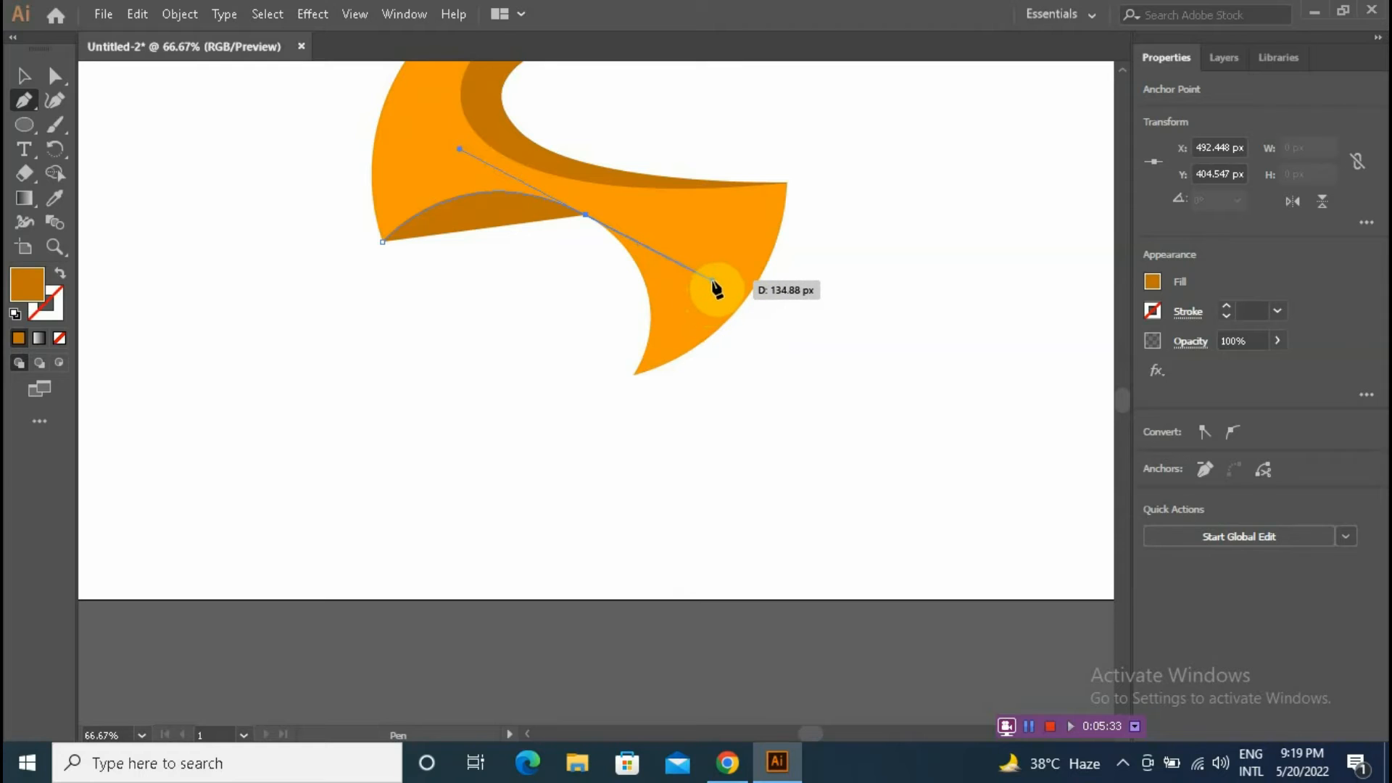
{"action": "left_click_drag", "start_coordinate": [712, 285], "coordinate": [702, 300]}
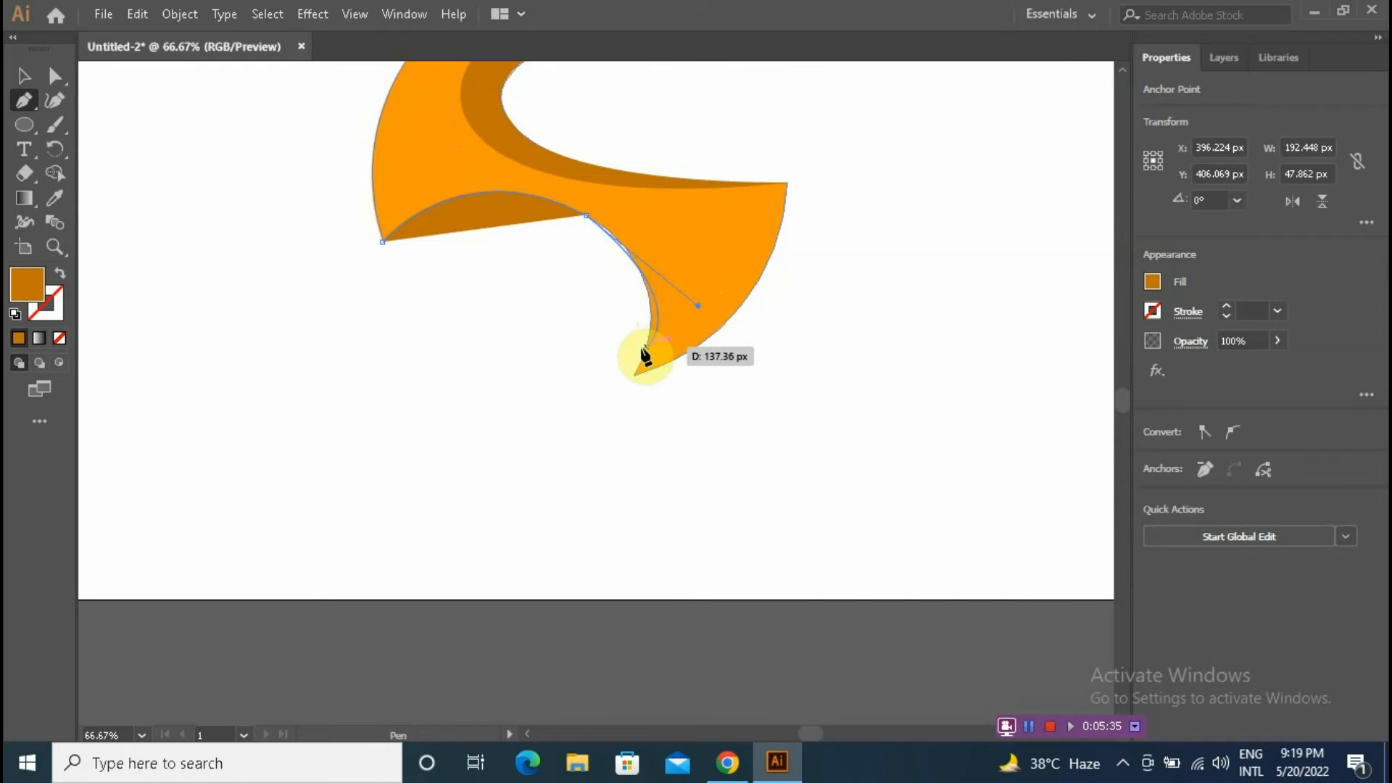
{"action": "mouse_move", "coordinate": [635, 376]}
{"action": "left_mouse_down"}
{"action": "mouse_move", "coordinate": [622, 427]}
{"action": "mouse_move", "coordinate": [650, 413]}
{"action": "mouse_move", "coordinate": [624, 419]}
{"action": "mouse_move", "coordinate": [631, 390]}
{"action": "left_mouse_up"}
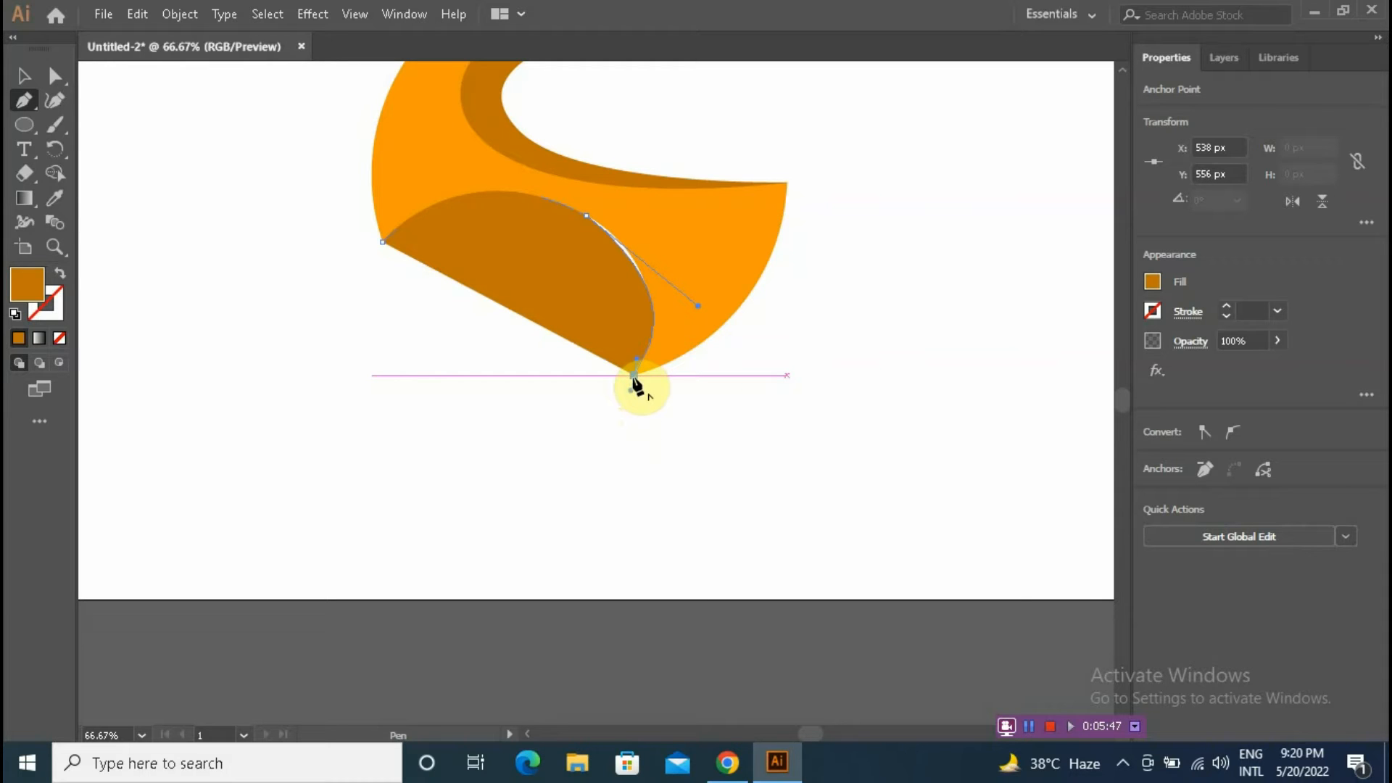
Step: Close the lower shape with an inner curve back to the lower-left tip, filled dark orange
{"action": "left_click", "coordinate": [633, 374]}
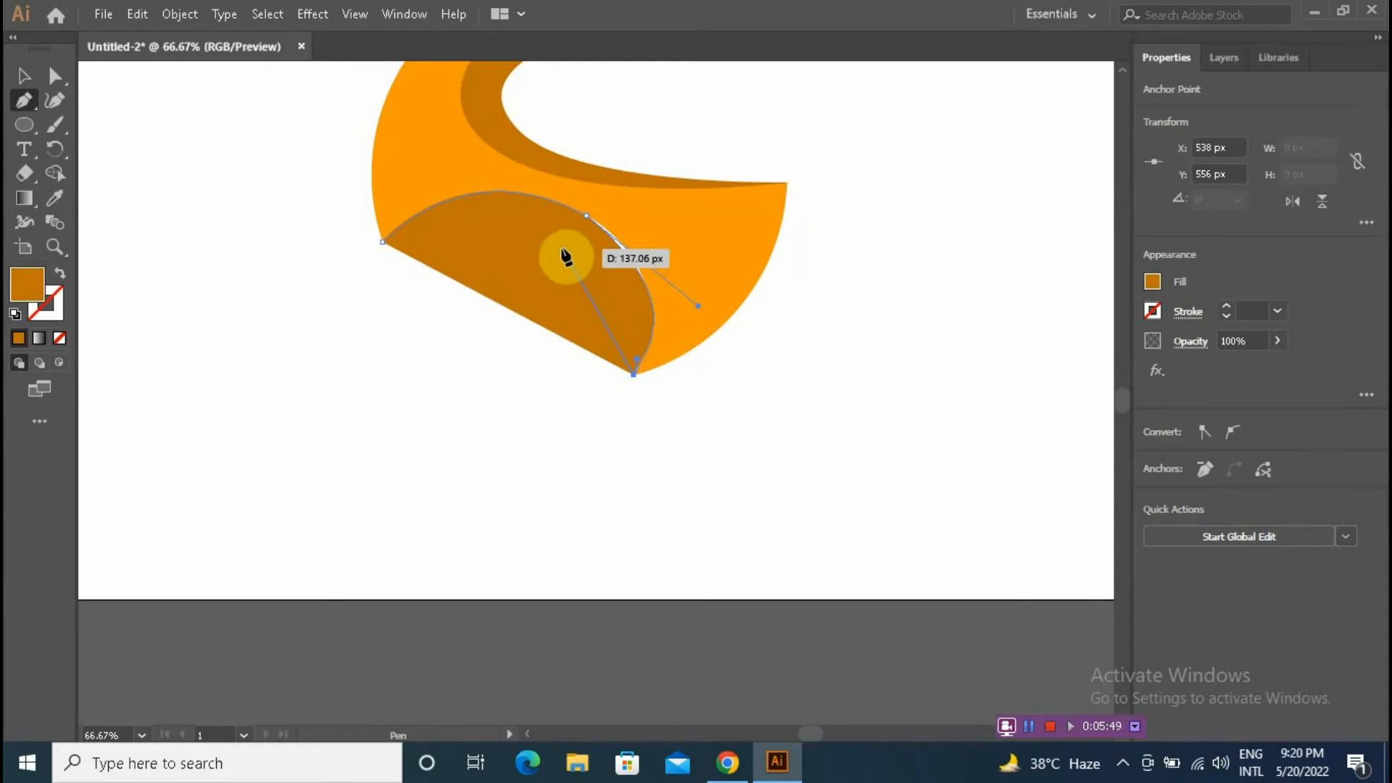
{"action": "left_click_drag", "start_coordinate": [554, 237], "coordinate": [447, 210]}
{"action": "mouse_move", "coordinate": [382, 241]}
{"action": "left_mouse_down"}
{"action": "mouse_move", "coordinate": [418, 230]}
{"action": "mouse_move", "coordinate": [364, 254]}
{"action": "left_mouse_up"}
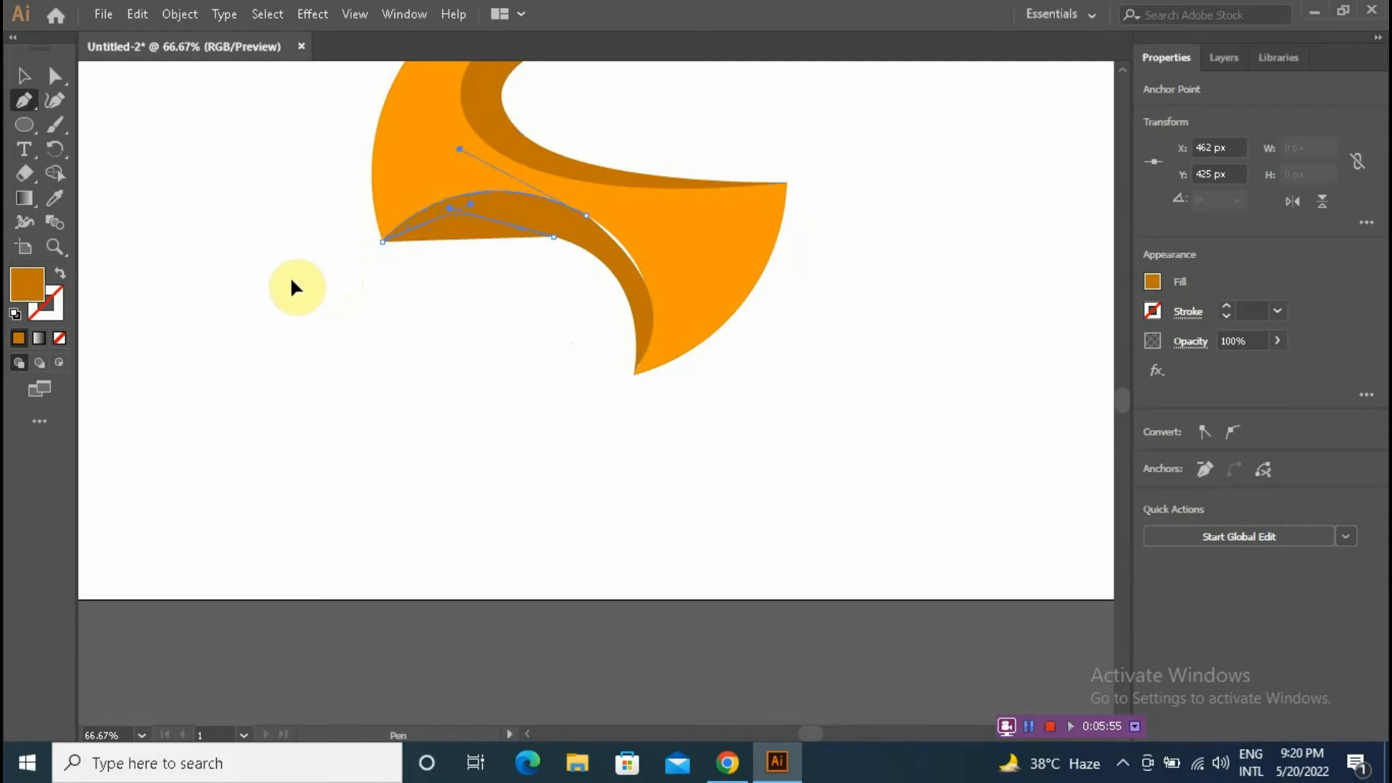
{"action": "left_click_drag", "start_coordinate": [264, 269], "coordinate": [268, 269]}
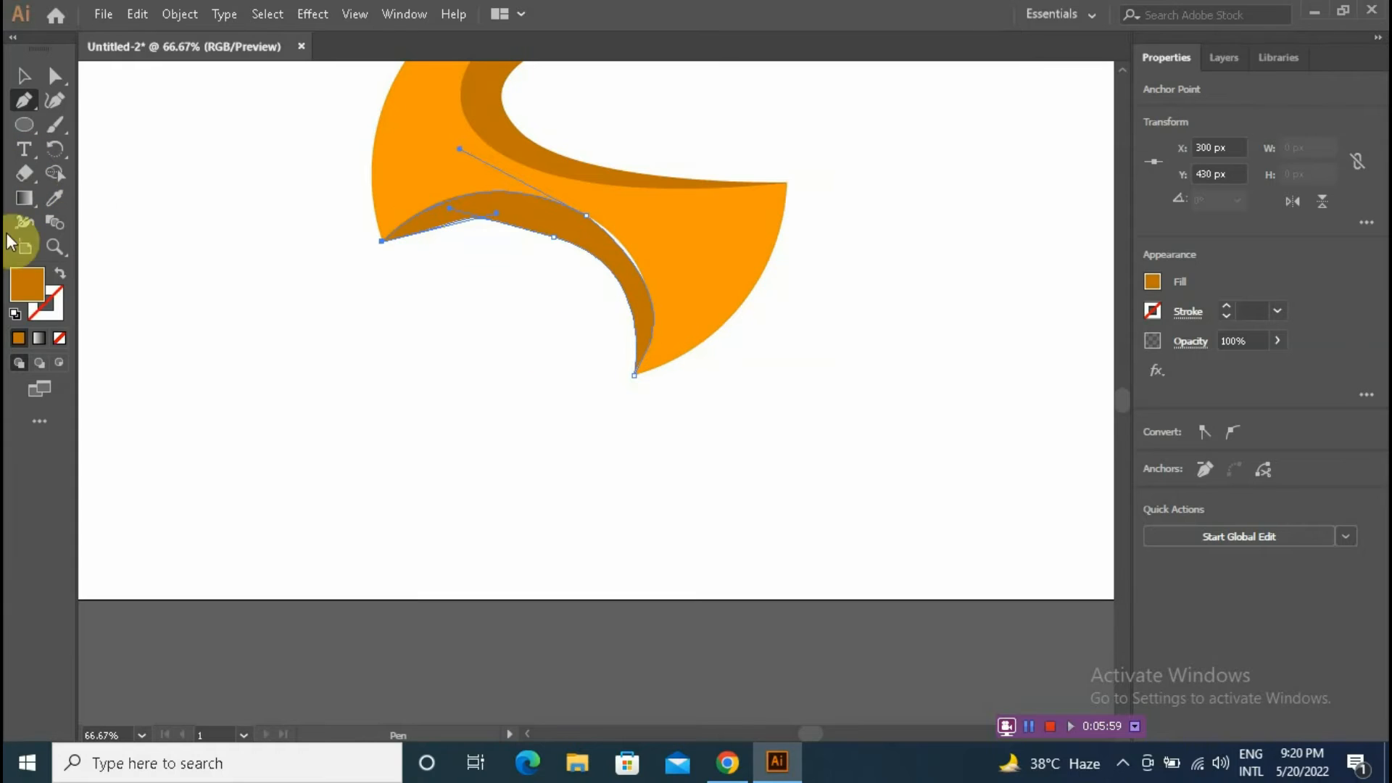
Step: Zoom in on the lower dark crescent and adjust the direction handle of its upper-right anchor
{"action": "left_click", "coordinate": [54, 247]}
{"action": "left_click_drag", "start_coordinate": [350, 168], "coordinate": [665, 349]}
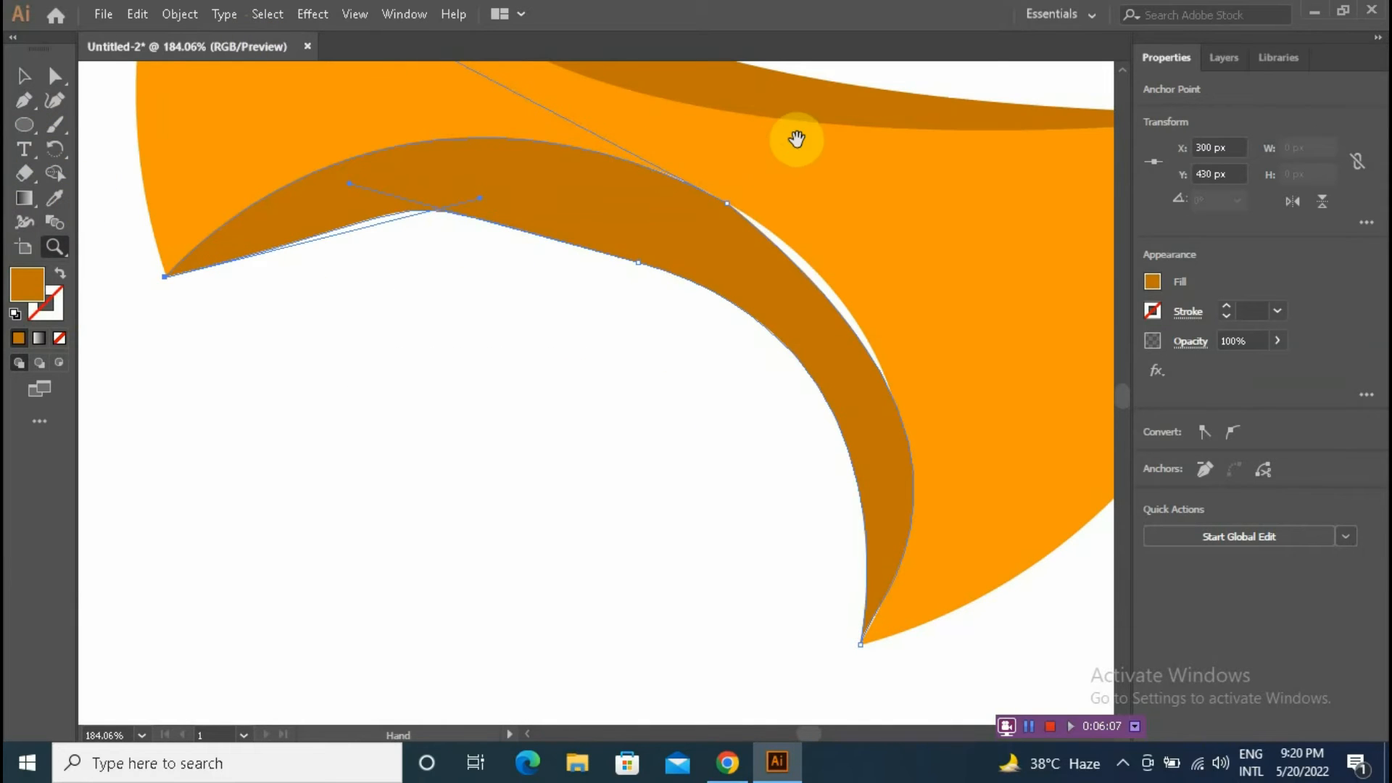
{"action": "left_click_drag", "start_coordinate": [796, 137], "coordinate": [764, 254]}
{"action": "left_click", "coordinate": [54, 75]}
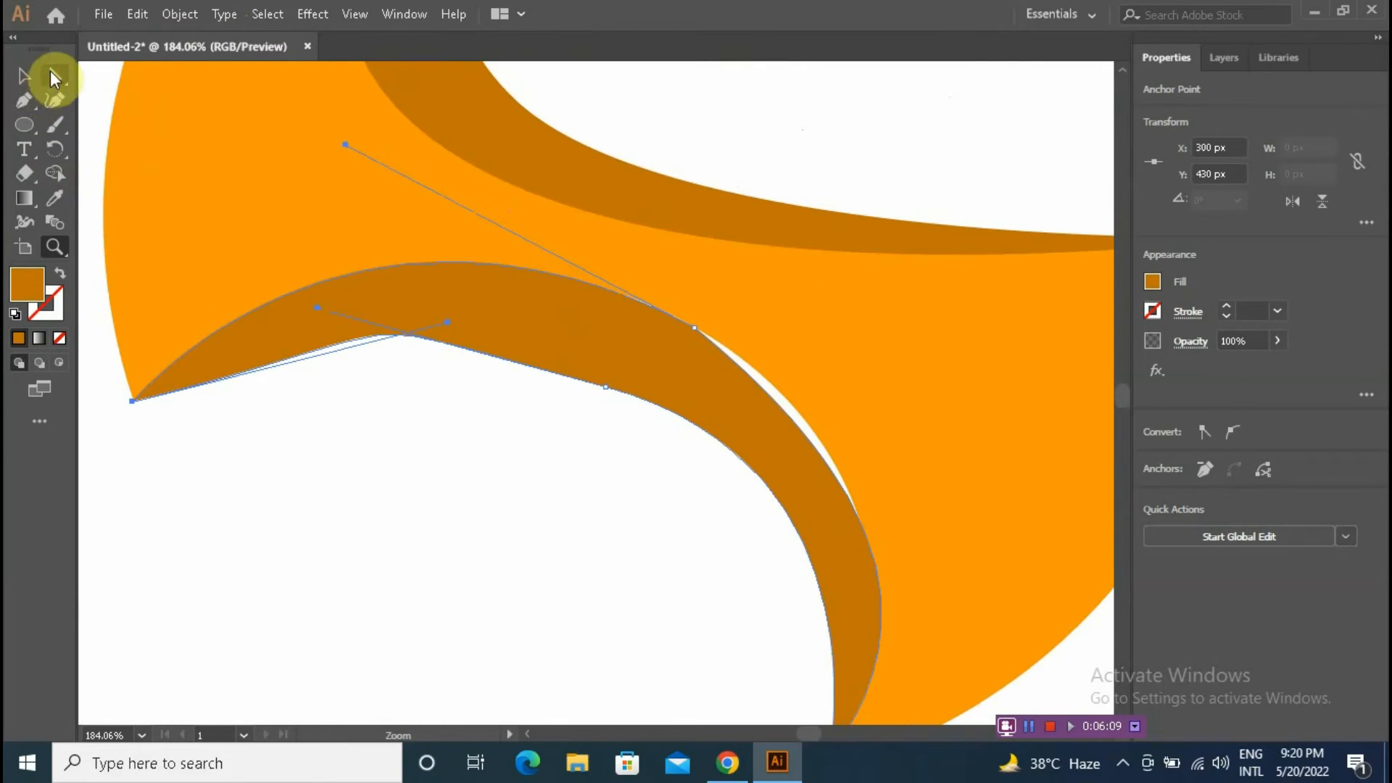
{"action": "left_click", "coordinate": [694, 330]}
{"action": "left_click_drag", "start_coordinate": [1006, 576], "coordinate": [990, 515]}
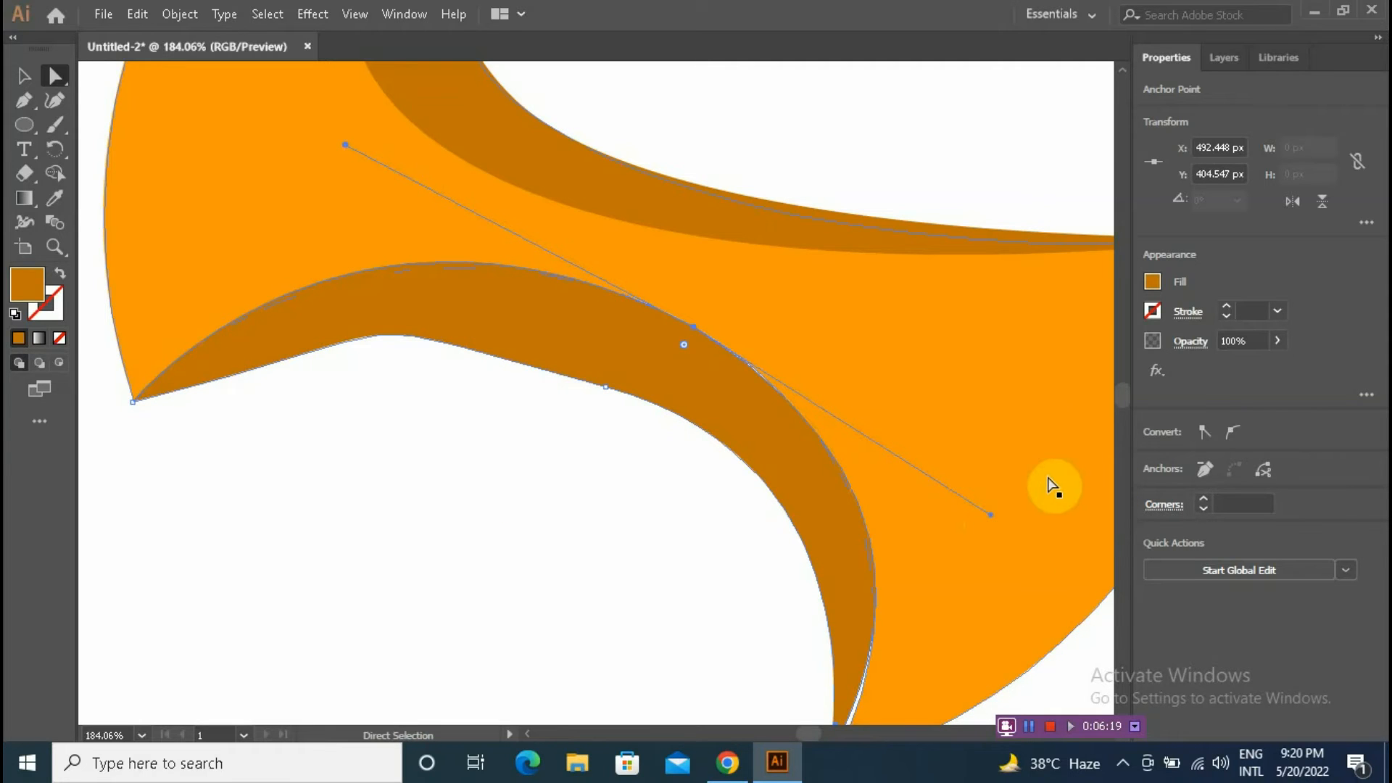
Step: Adjust the bottom tip's direction handle, then try reshaping the inner middle anchor's handles and undo that change
{"action": "scroll", "coordinate": [1029, 493], "scroll_direction": "down", "scroll_amount": 3}
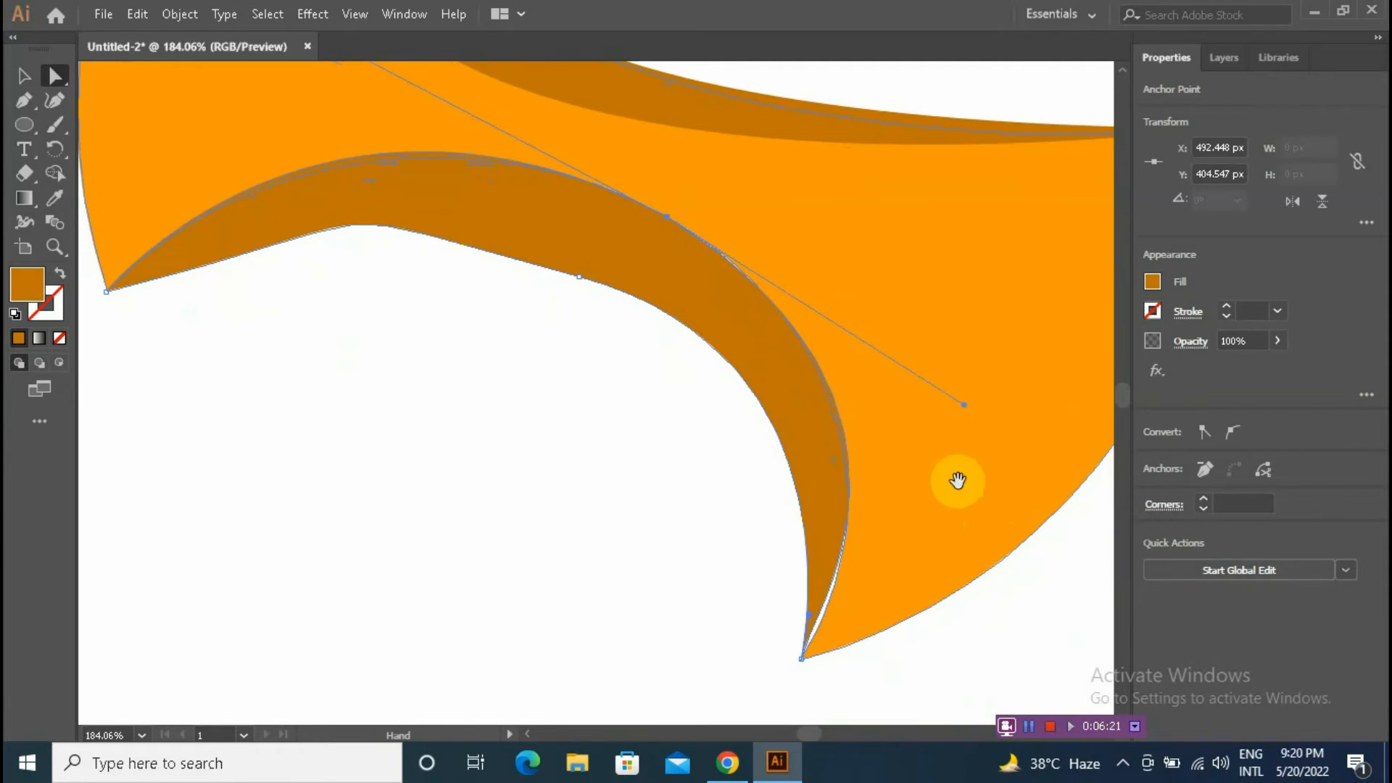
{"action": "left_click", "coordinate": [802, 659]}
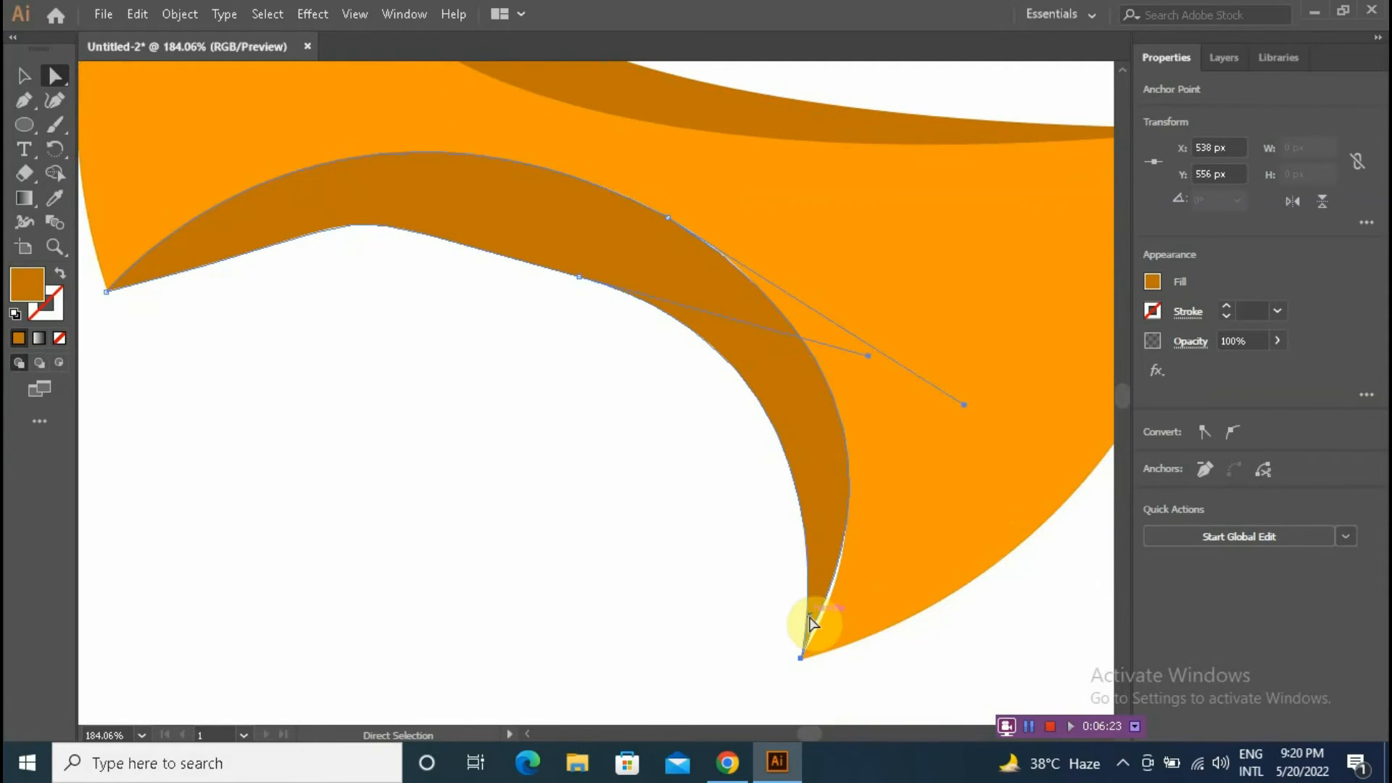
{"action": "left_click_drag", "start_coordinate": [794, 615], "coordinate": [820, 609]}
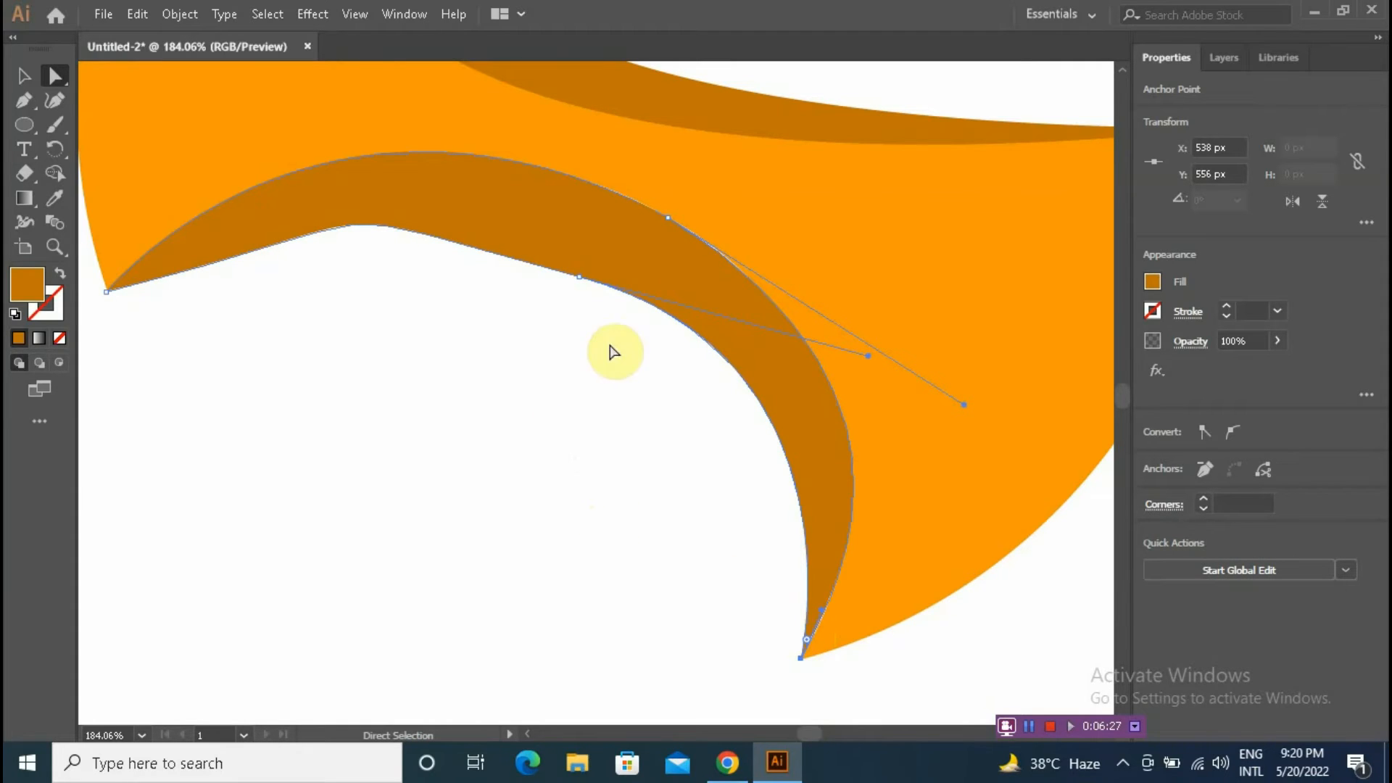
{"action": "left_click", "coordinate": [578, 278]}
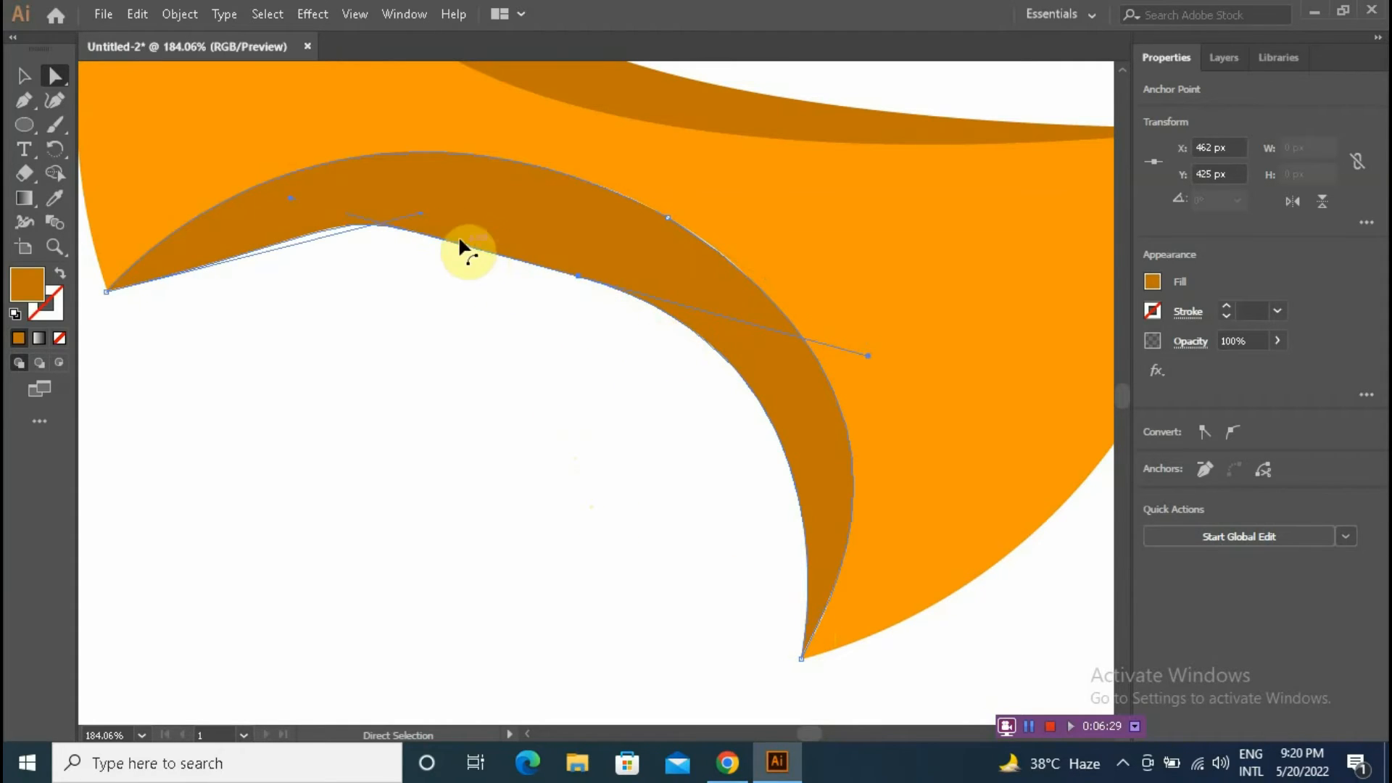
{"action": "left_click_drag", "start_coordinate": [290, 199], "coordinate": [322, 217]}
{"action": "left_click_drag", "start_coordinate": [418, 217], "coordinate": [357, 224]}
{"action": "key", "text": "ctrl+z"}
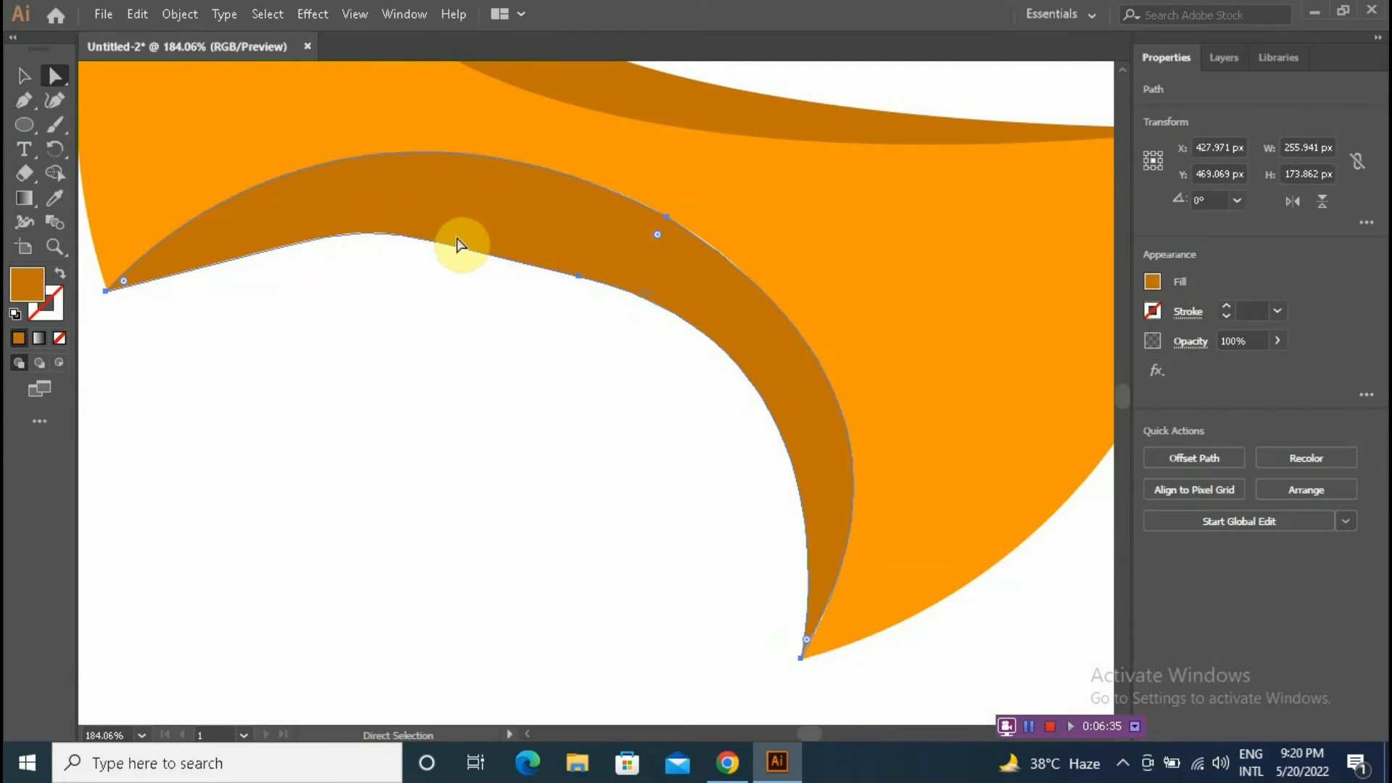
Step: Adjust the direction handles of the lower crescent's left tip and inner middle anchors to smooth the inner curve
{"action": "left_click", "coordinate": [106, 291]}
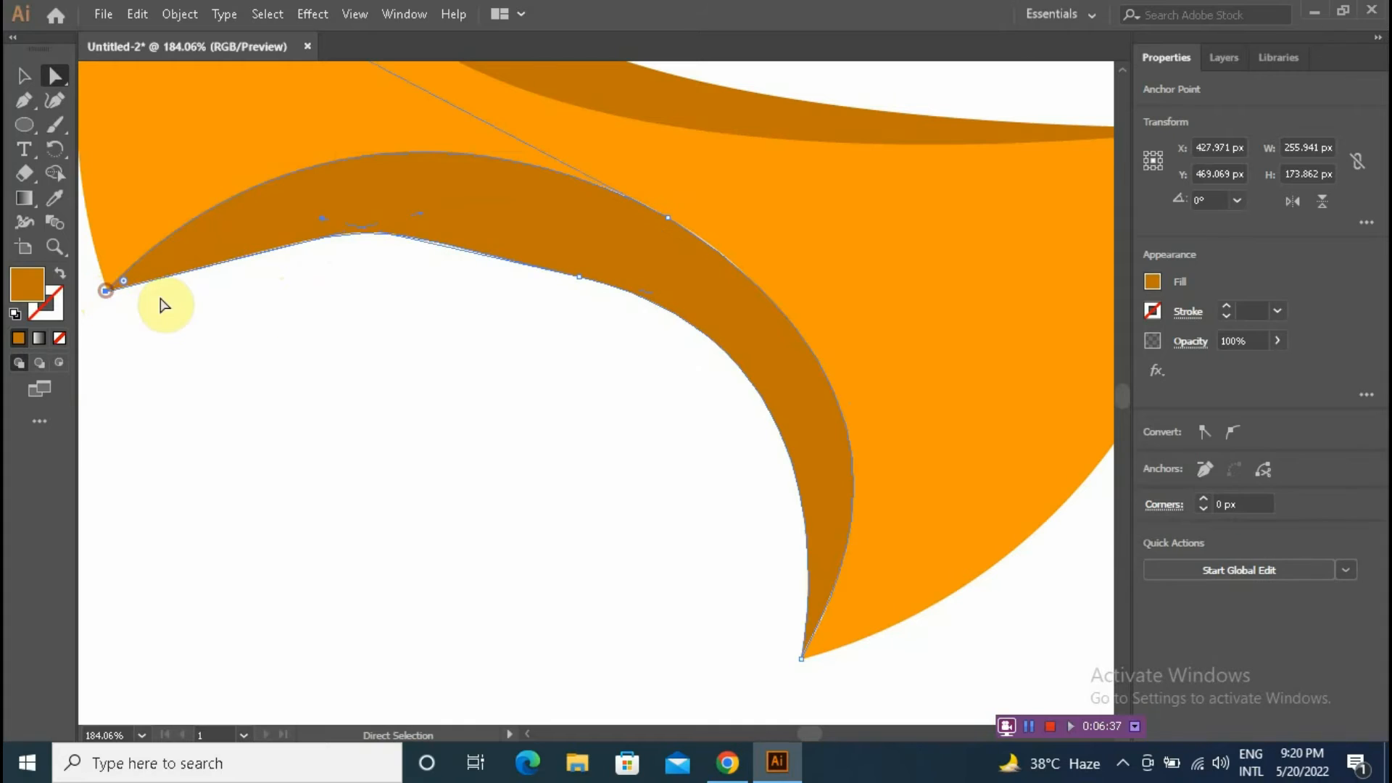
{"action": "left_click_drag", "start_coordinate": [323, 225], "coordinate": [379, 208]}
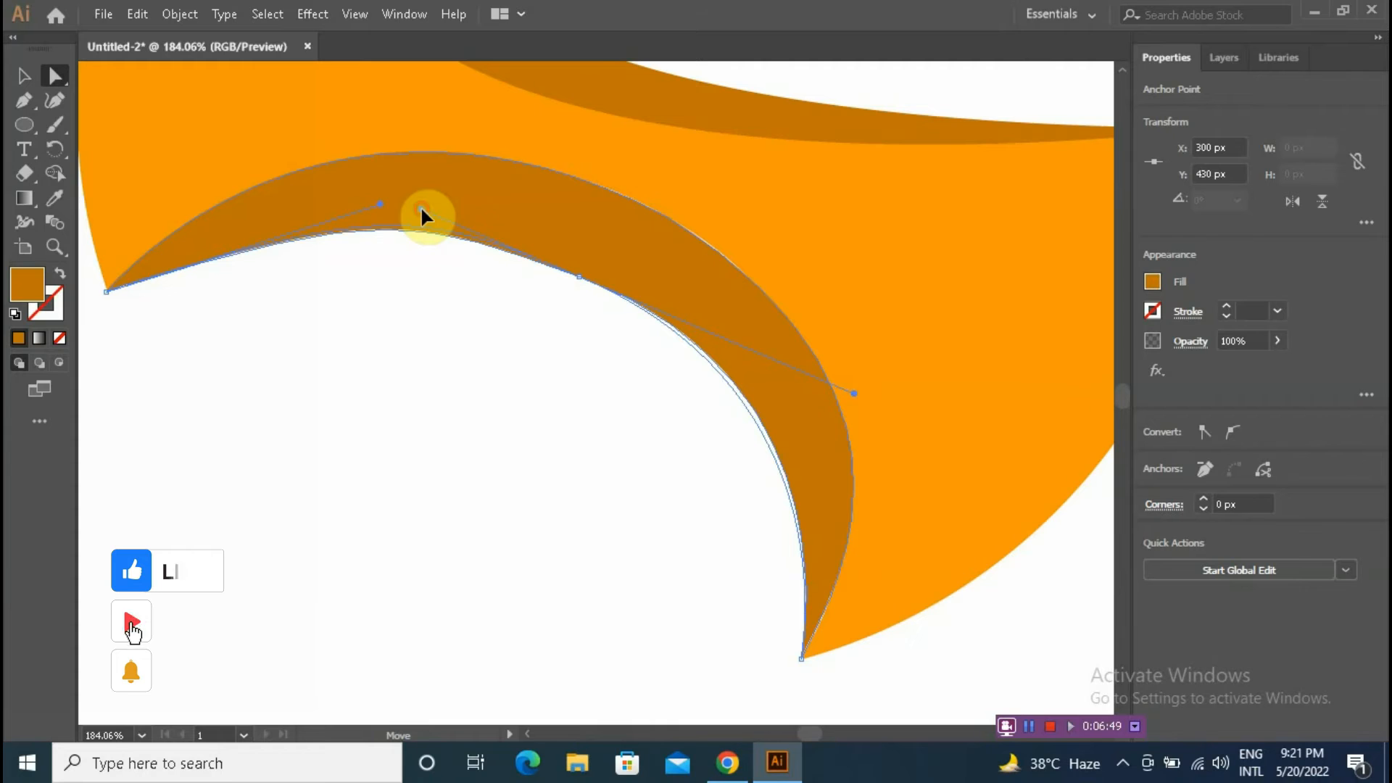
{"action": "left_click", "coordinate": [579, 276]}
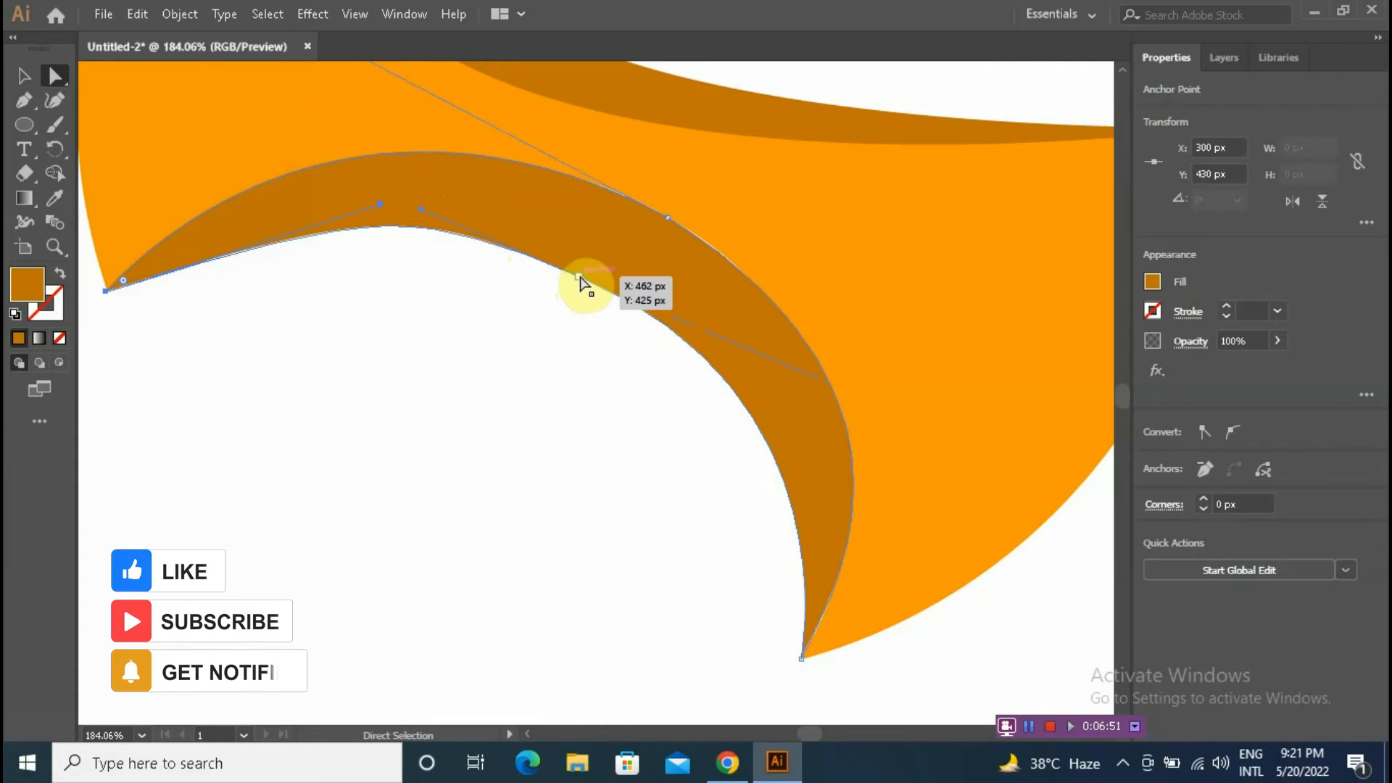
{"action": "left_click_drag", "start_coordinate": [858, 398], "coordinate": [837, 416]}
Step: Try nudging the lower dark crescent with the arrow keys, then undo the nudges
{"action": "left_click", "coordinate": [932, 432], "text": "ctrl"}
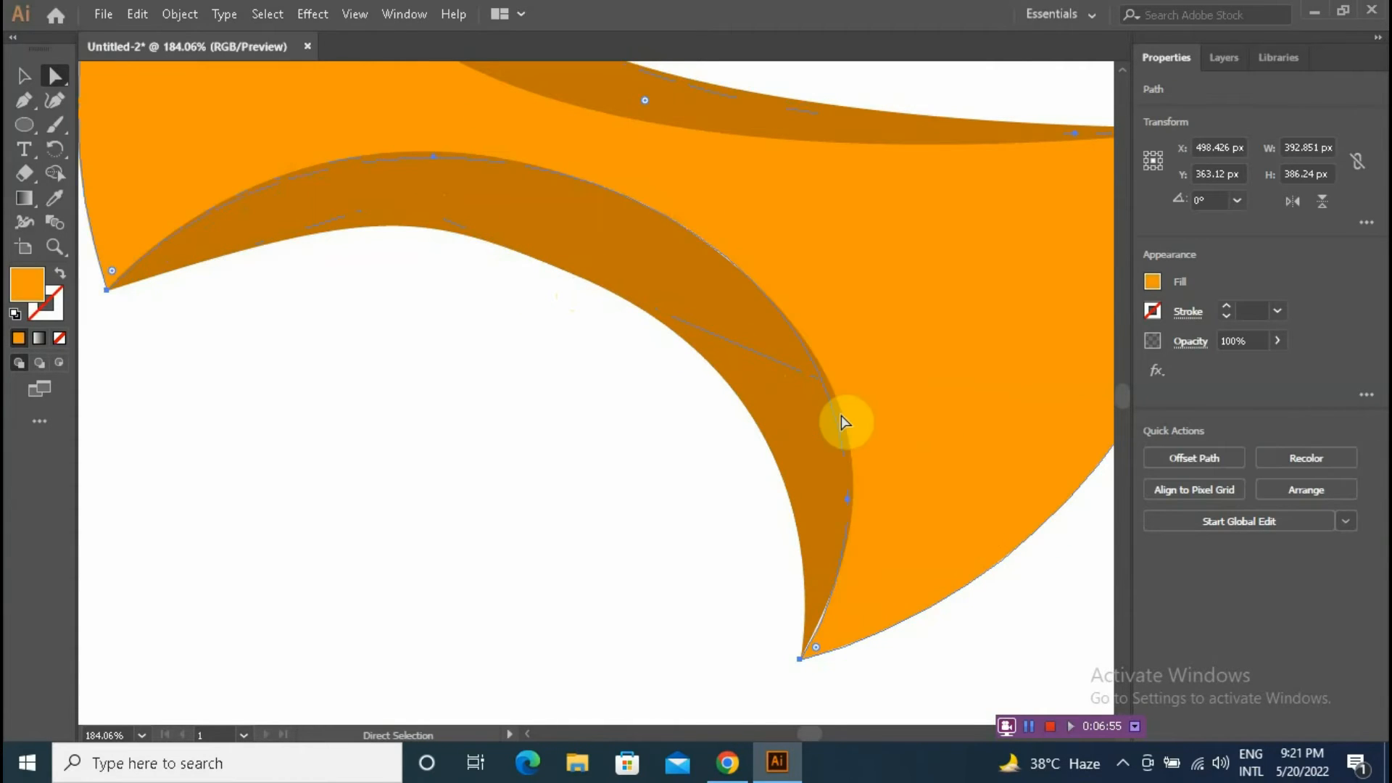
{"action": "left_click", "coordinate": [108, 290]}
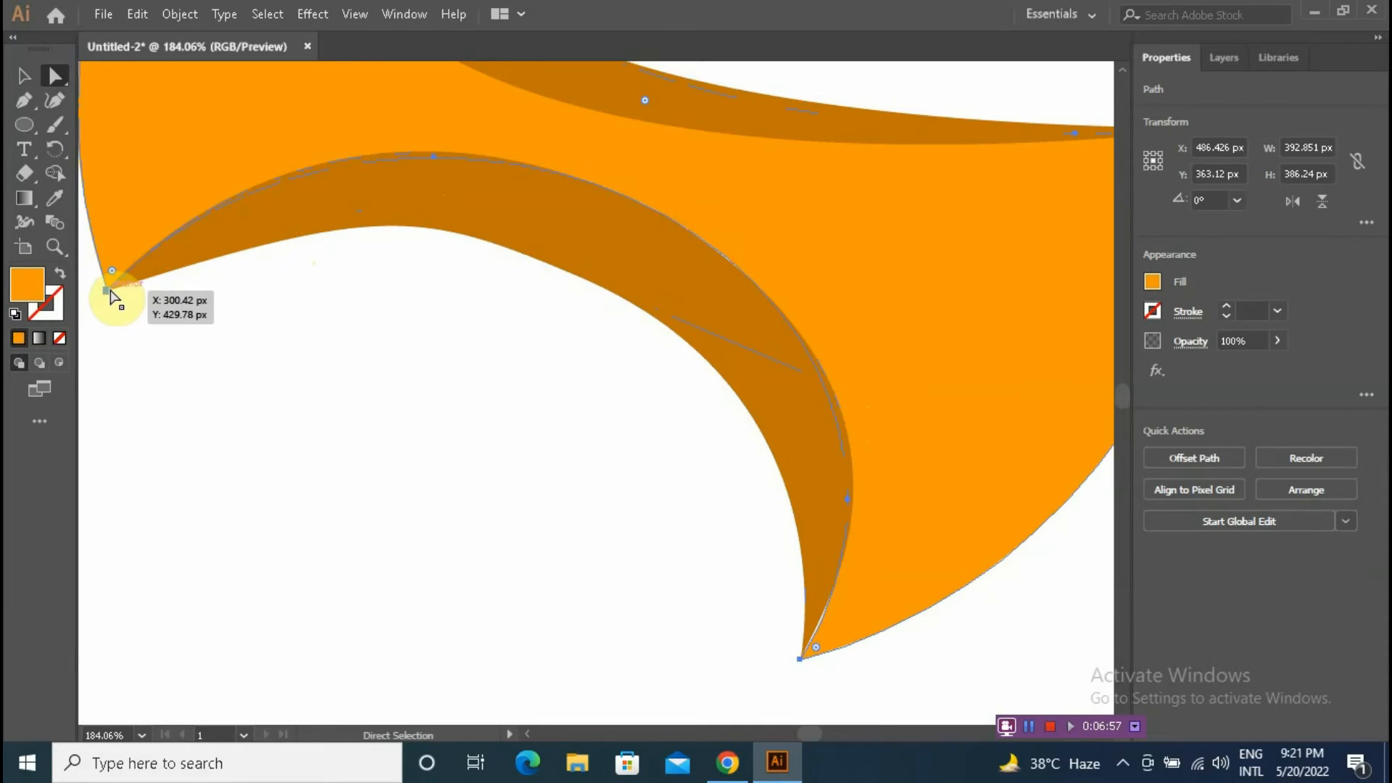
{"action": "left_click_drag", "start_coordinate": [430, 155], "coordinate": [434, 149]}
{"action": "left_click", "coordinate": [433, 159]}
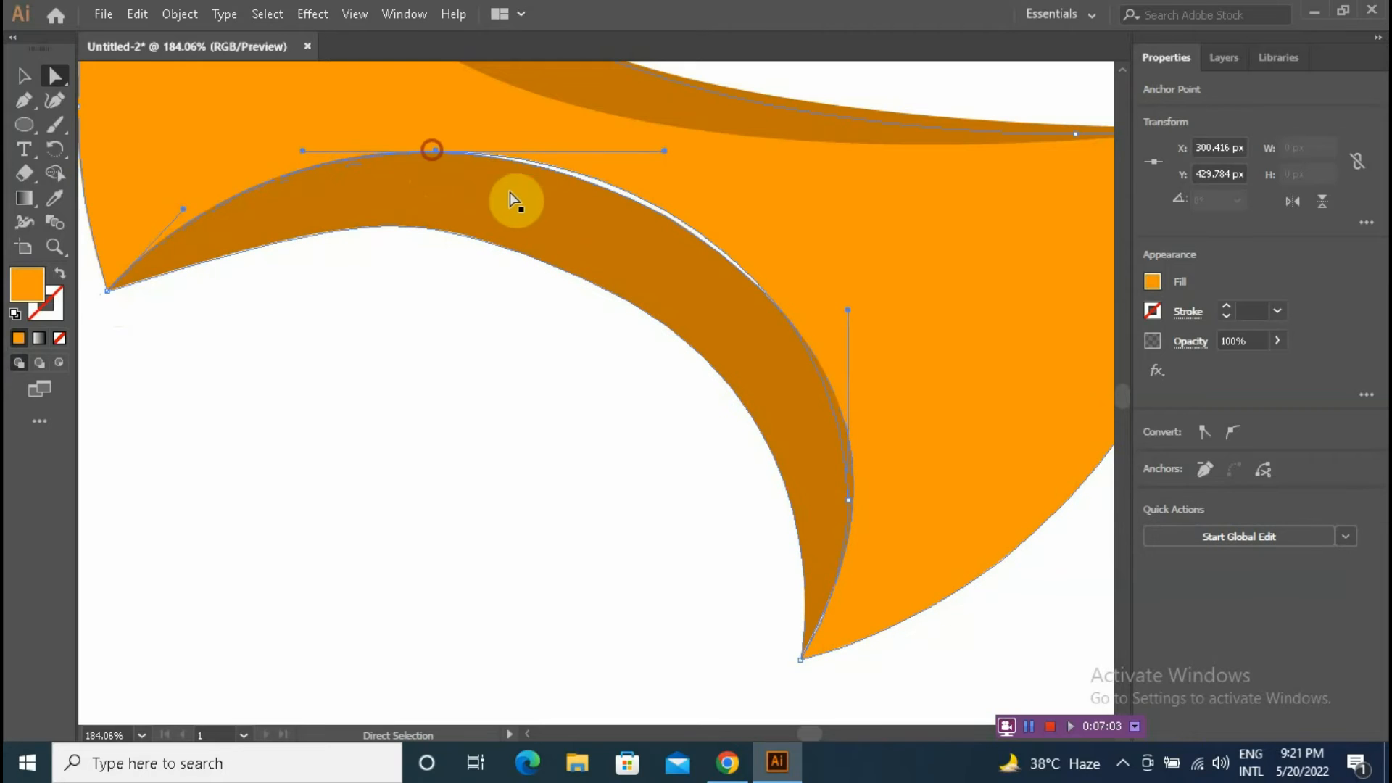
{"action": "left_click", "coordinate": [781, 273]}
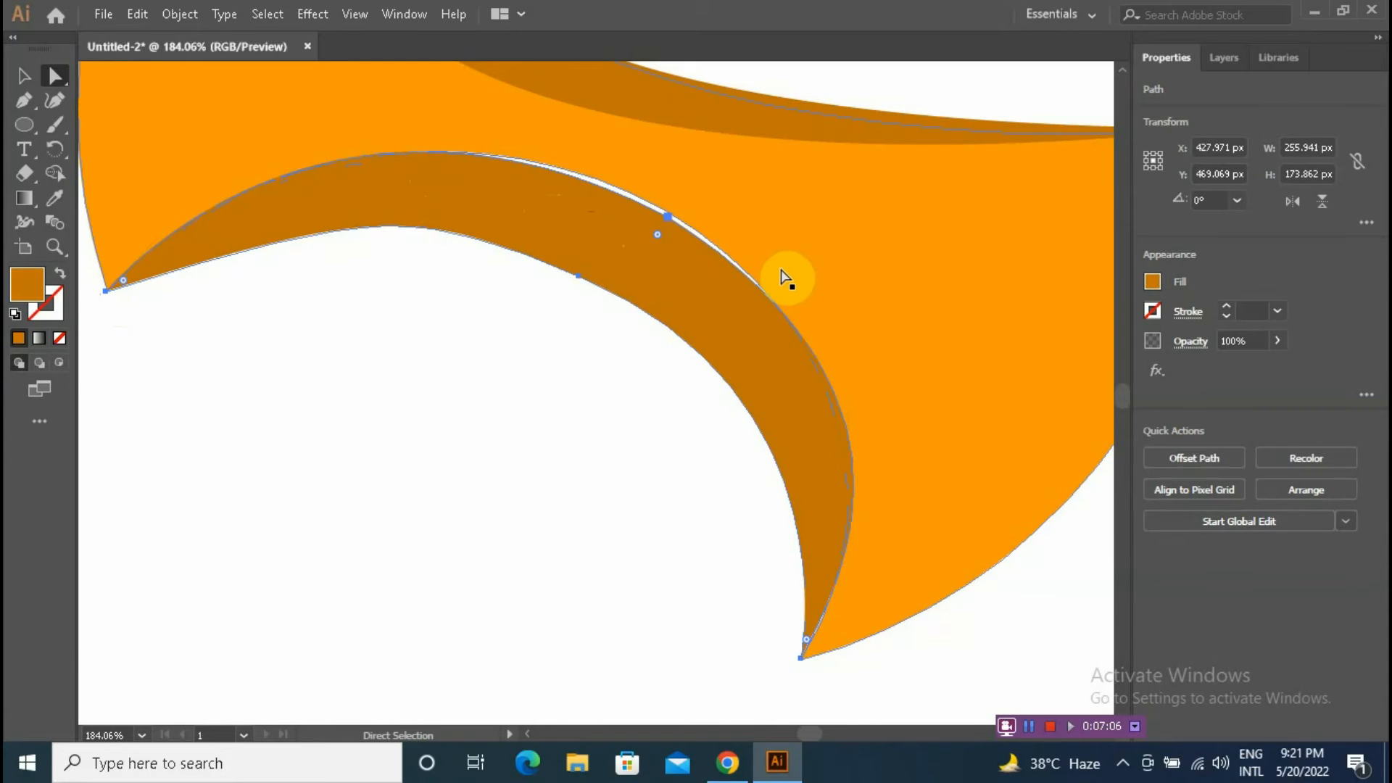
{"action": "key", "text": "Up"}
{"action": "key", "text": "Up"}
{"action": "key", "text": "Up"}
{"action": "key", "text": "Up"}
{"action": "key", "text": "Down"}
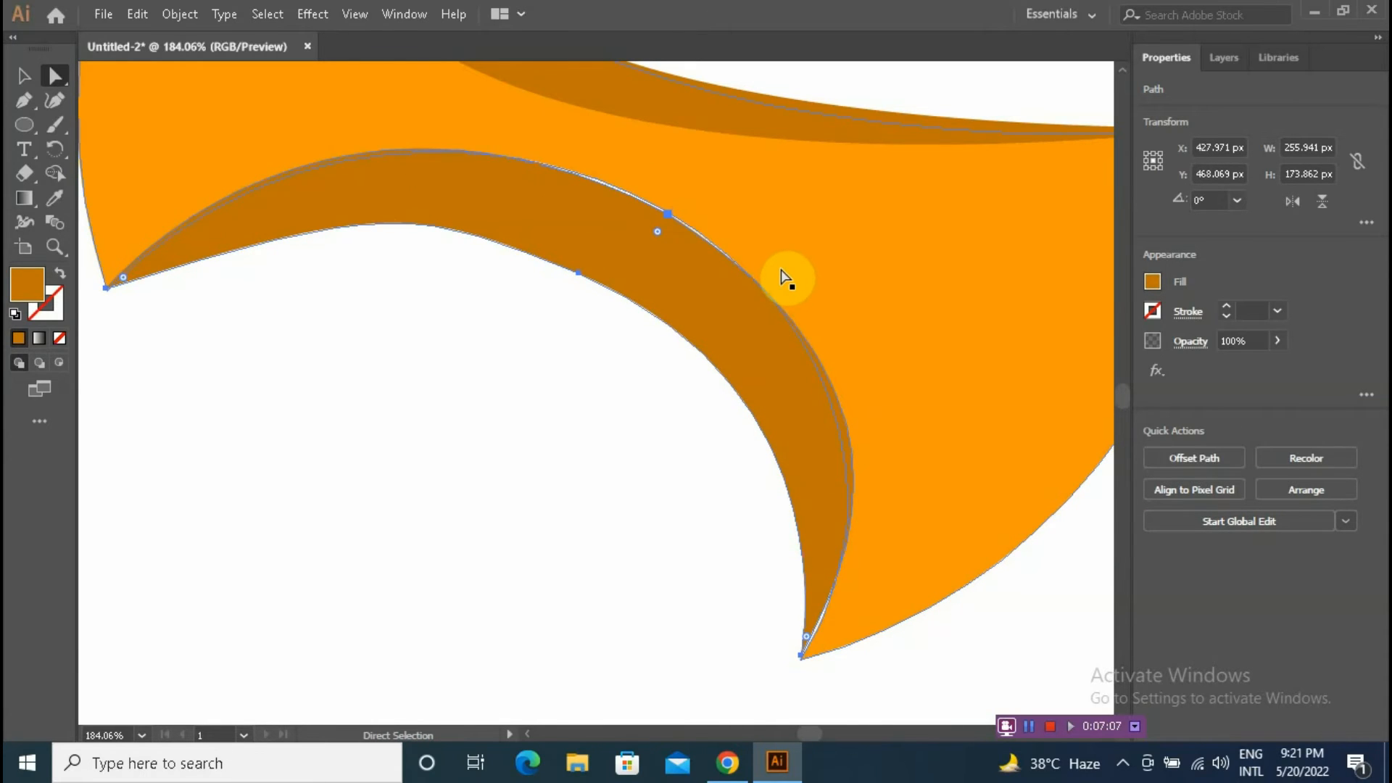
{"action": "key", "text": "ctrl+z"}
{"action": "key", "text": "ctrl+z"}
{"action": "key", "text": "ctrl+z"}
{"action": "key", "text": "ctrl+z"}
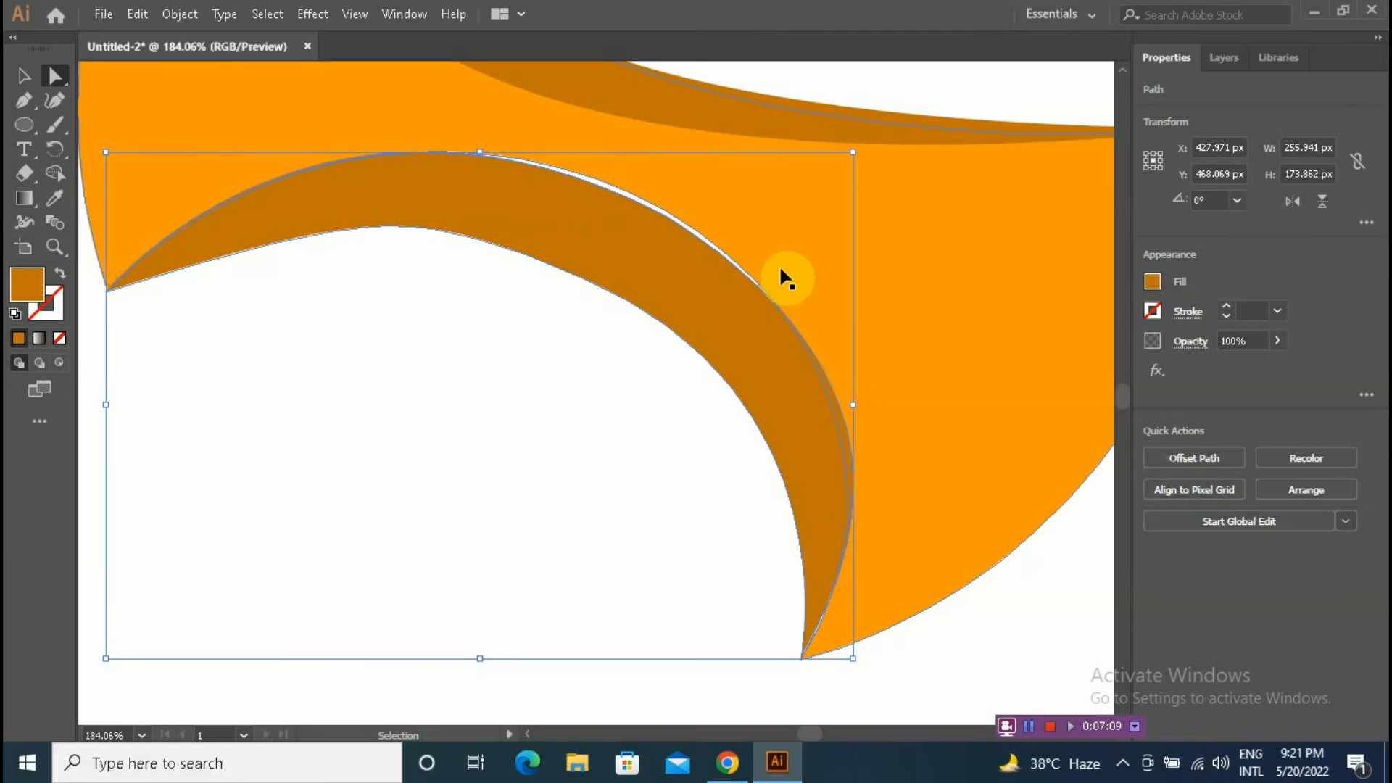
Step: Move the lower crescent's upper-right anchor slightly up and to the right
{"action": "key", "text": "a"}
{"action": "left_click", "coordinate": [783, 277]}
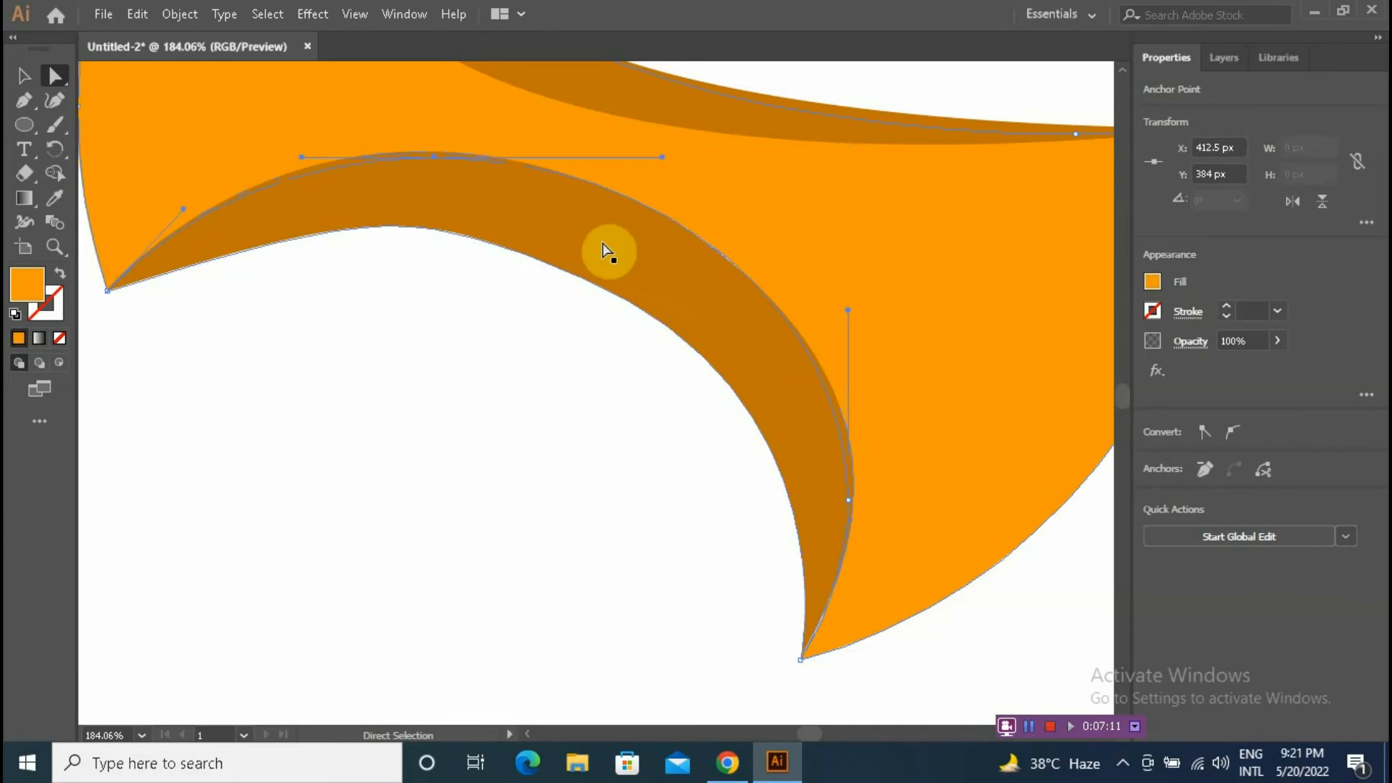
{"action": "left_click", "coordinate": [813, 598]}
{"action": "left_click", "coordinate": [801, 659]}
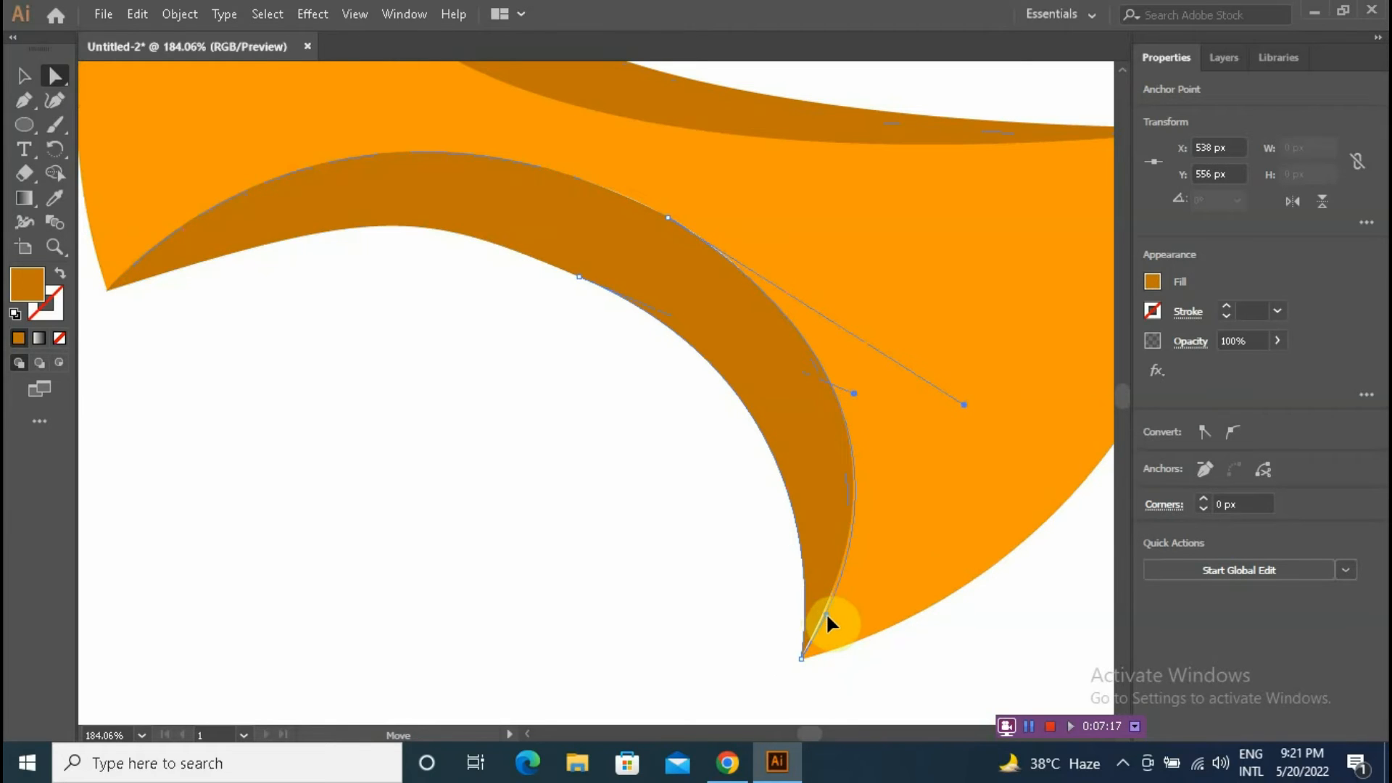
{"action": "left_click", "coordinate": [664, 609]}
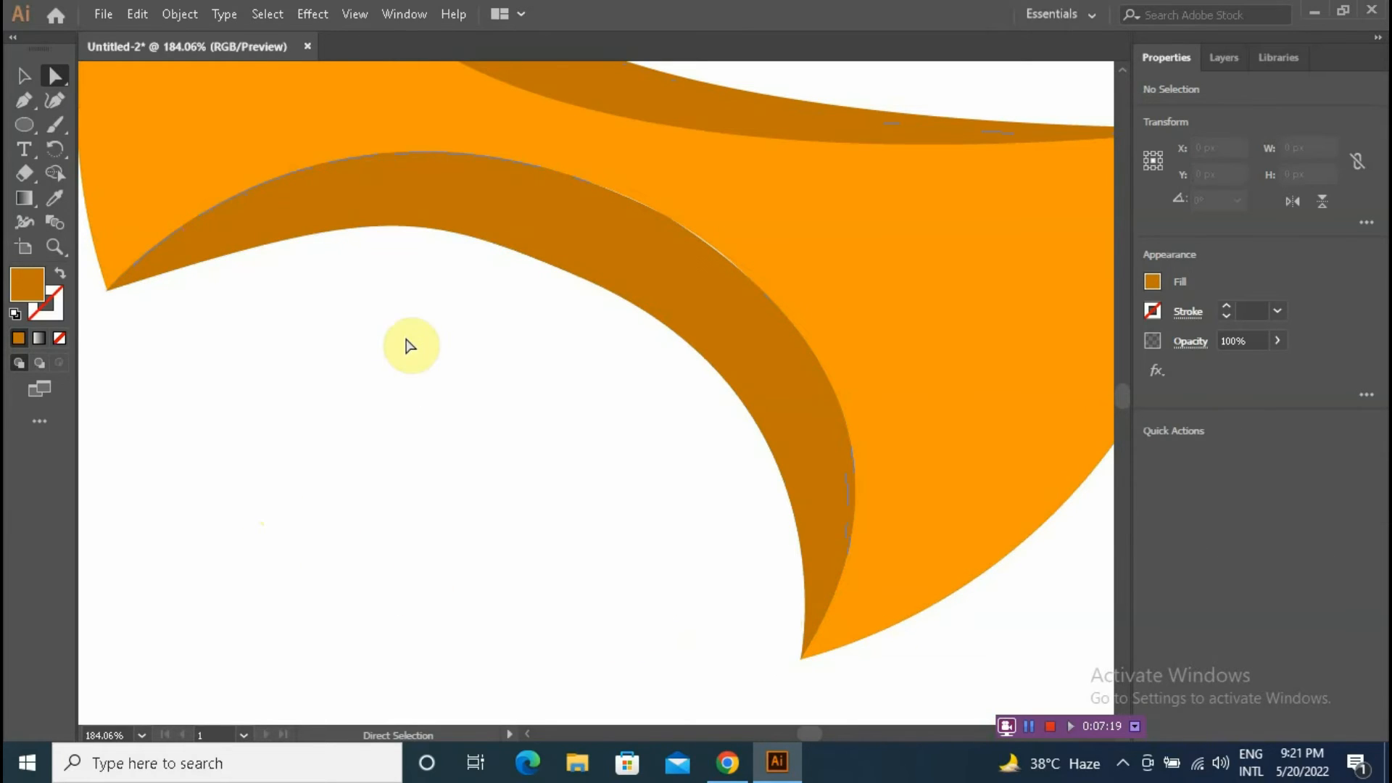
{"action": "left_click", "coordinate": [662, 258]}
{"action": "left_click_drag", "start_coordinate": [665, 217], "coordinate": [668, 211]}
{"action": "left_click", "coordinate": [667, 218]}
Step: Move the lower crescent's inner middle anchor slightly up and to the right, then deselect
{"action": "left_click", "coordinate": [762, 187]}
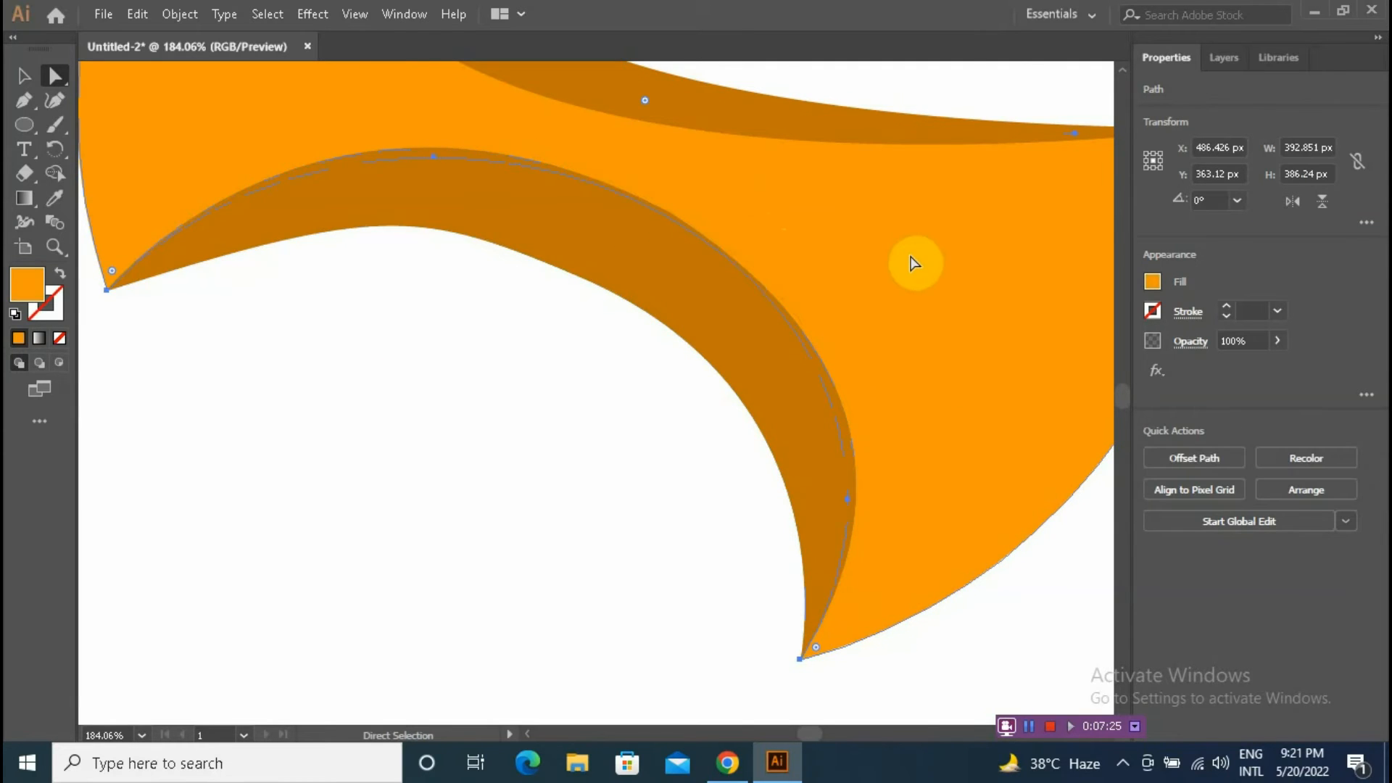
{"action": "left_click", "coordinate": [386, 224]}
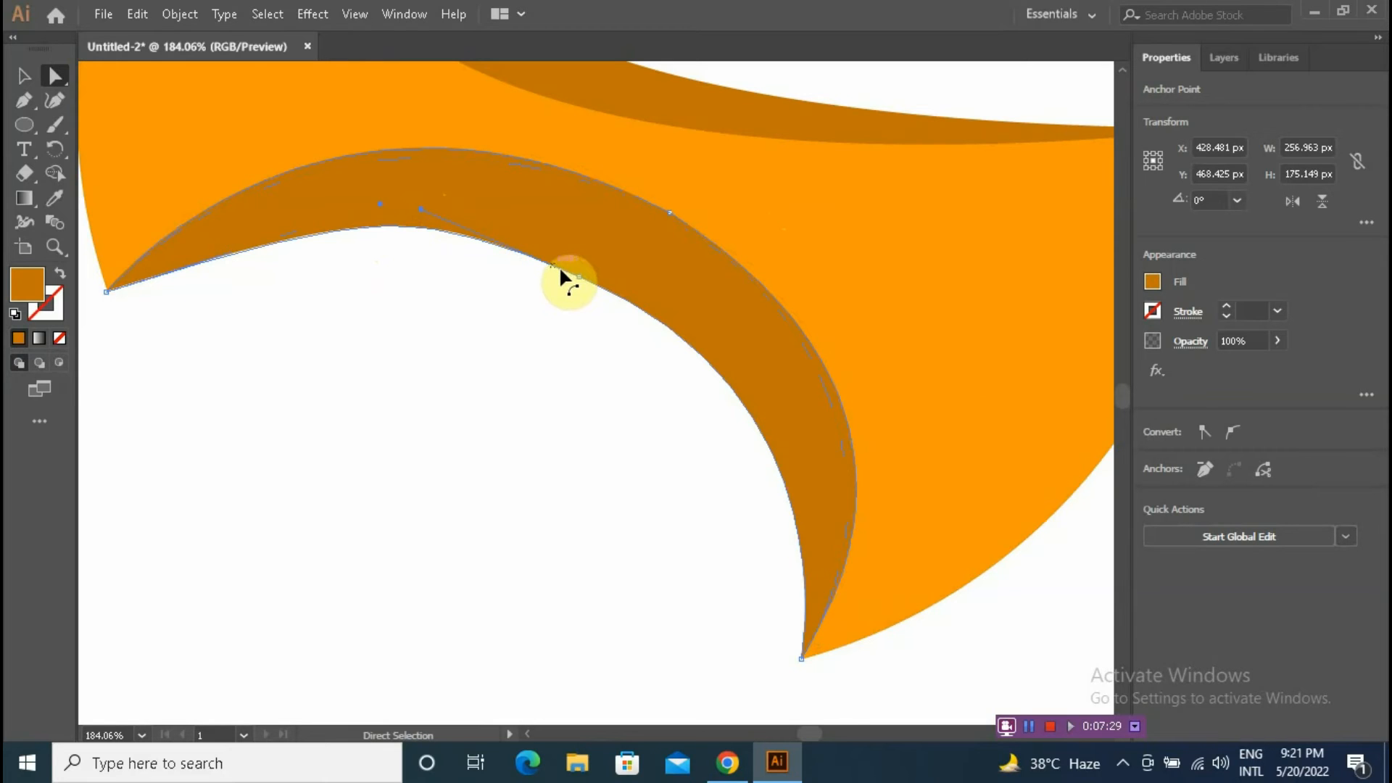
{"action": "left_click", "coordinate": [580, 279]}
{"action": "left_click_drag", "start_coordinate": [585, 280], "coordinate": [590, 272]}
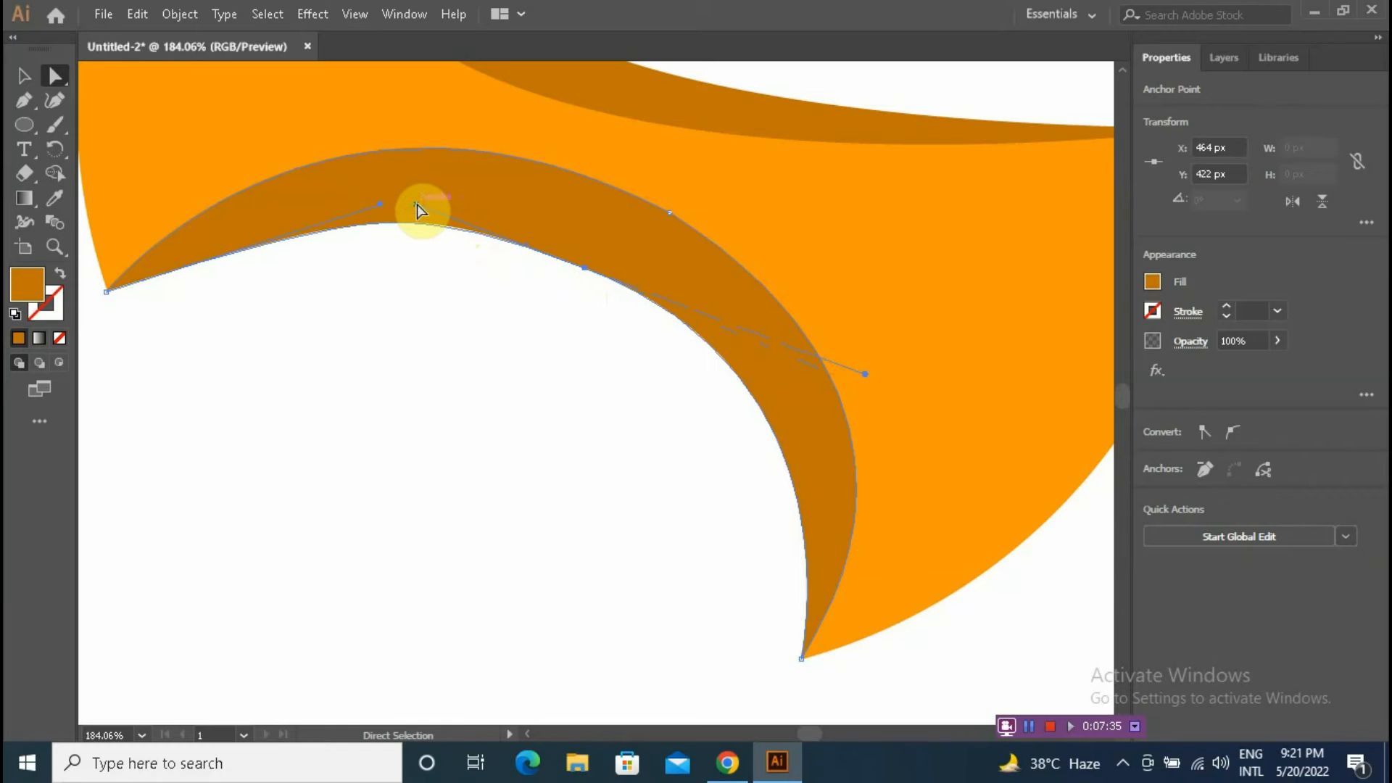
{"action": "left_click", "coordinate": [534, 435]}
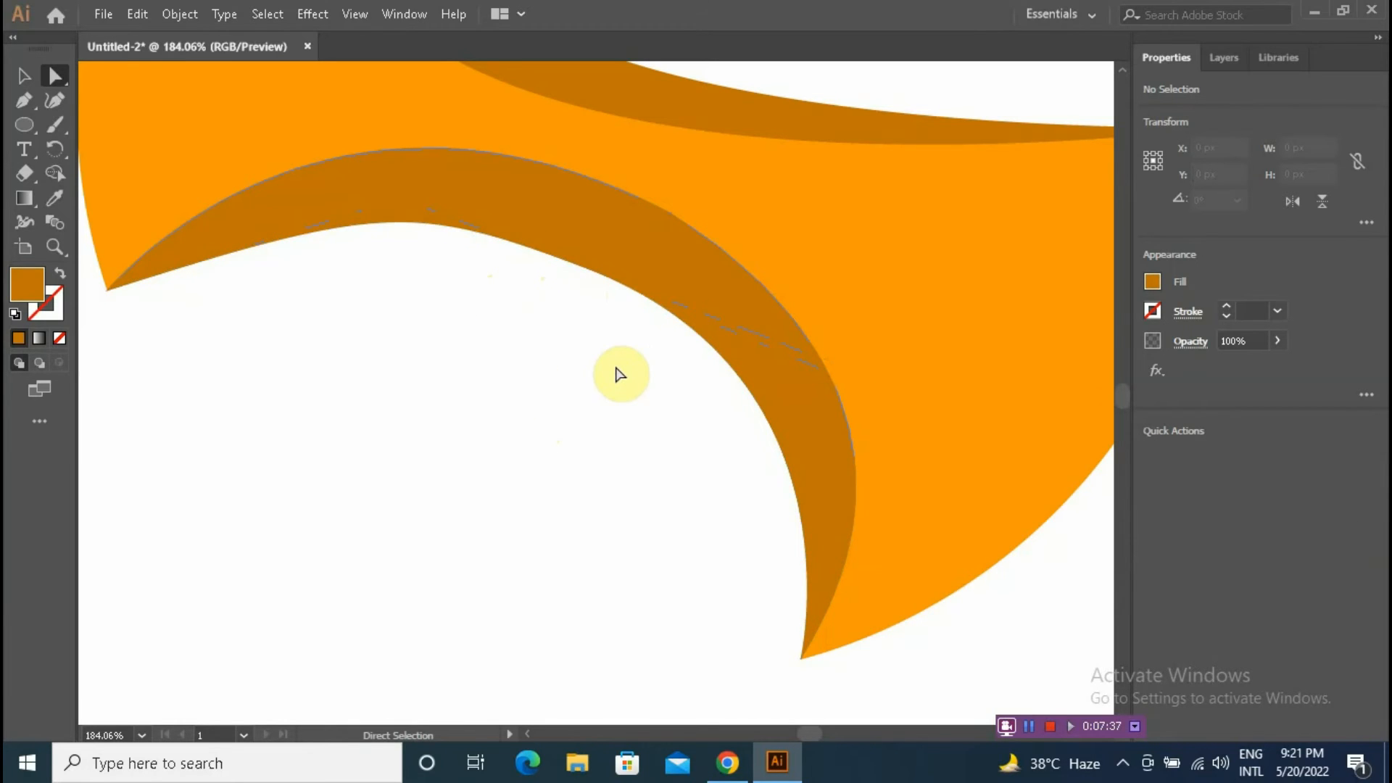
Step: Fit the artboard in view and fill the orange base shape with an orange-to-white gradient swatch
{"action": "key", "text": "ctrl+0"}
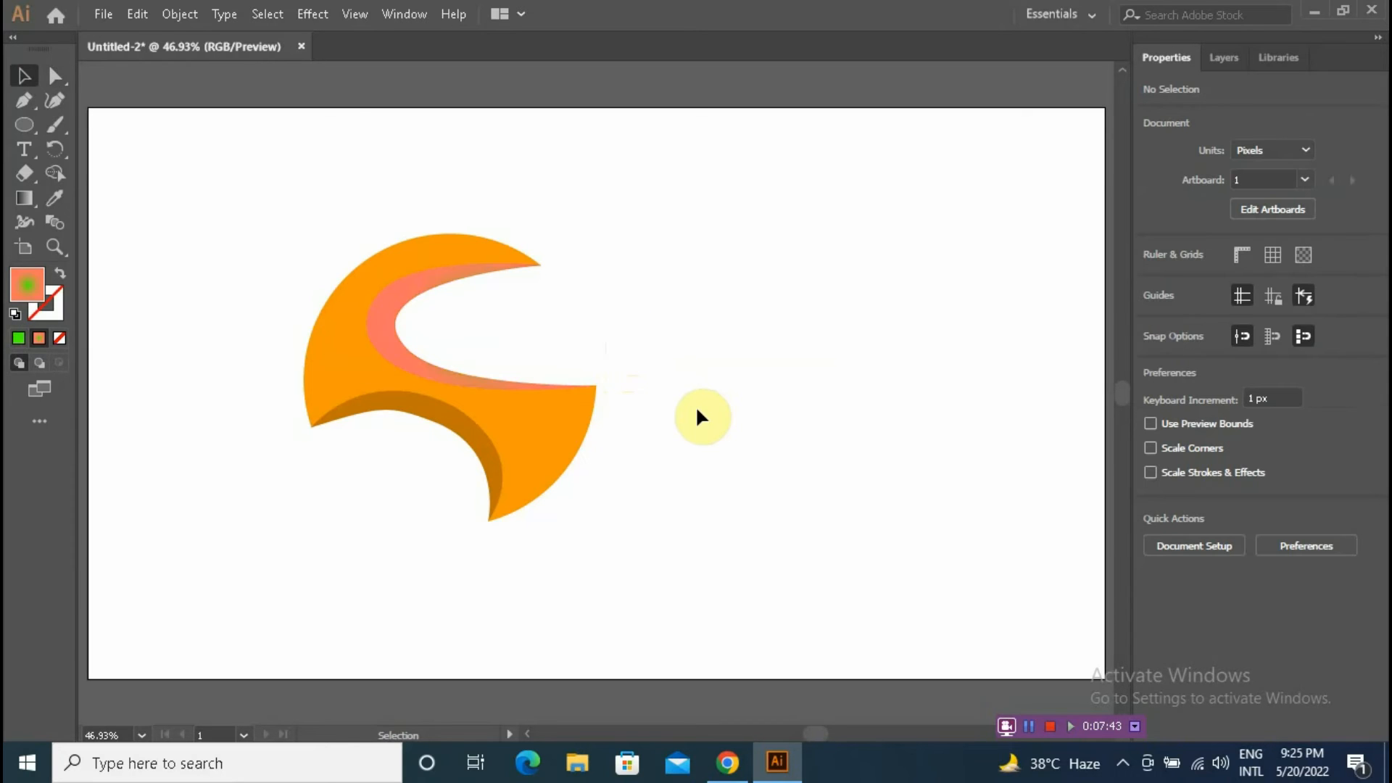
{"action": "left_click", "coordinate": [335, 362]}
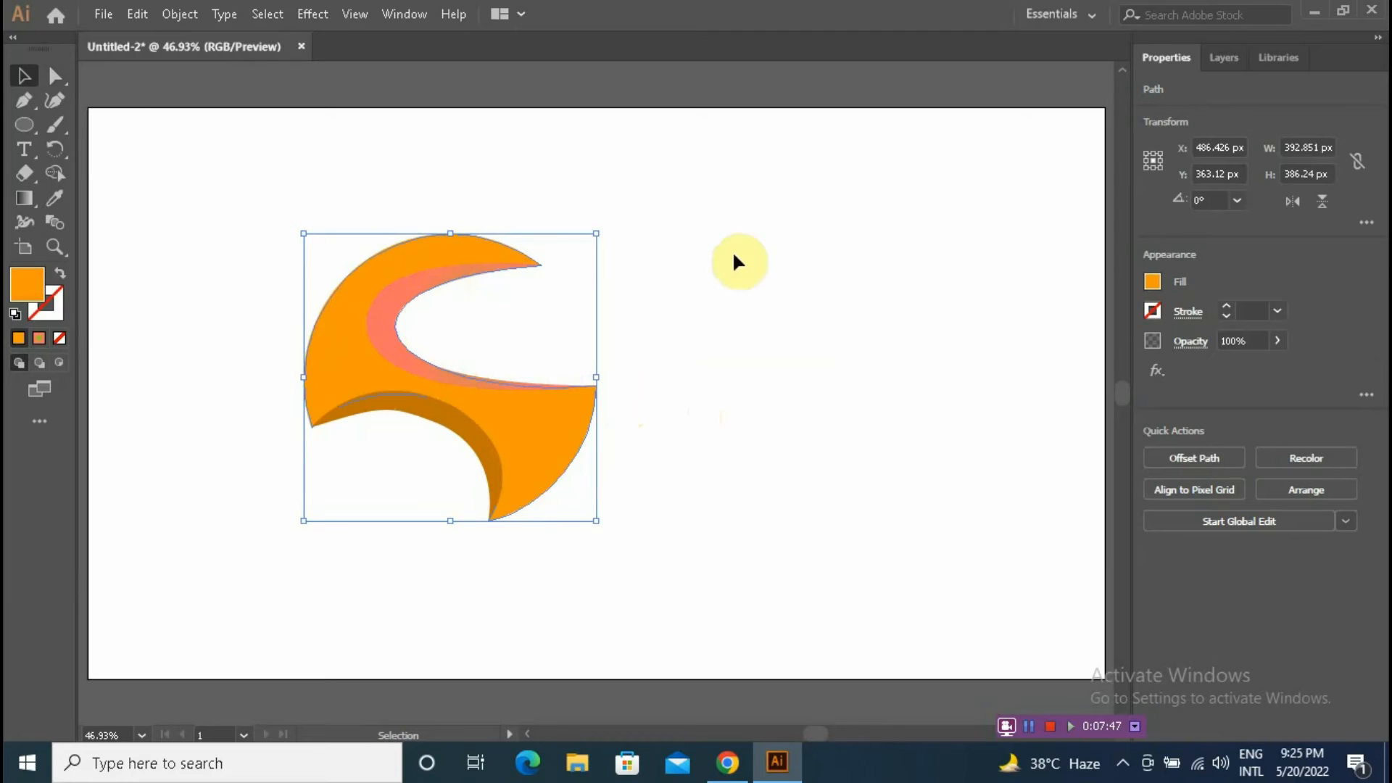
{"action": "left_click", "coordinate": [213, 203]}
{"action": "left_click_drag", "start_coordinate": [298, 182], "coordinate": [347, 315]}
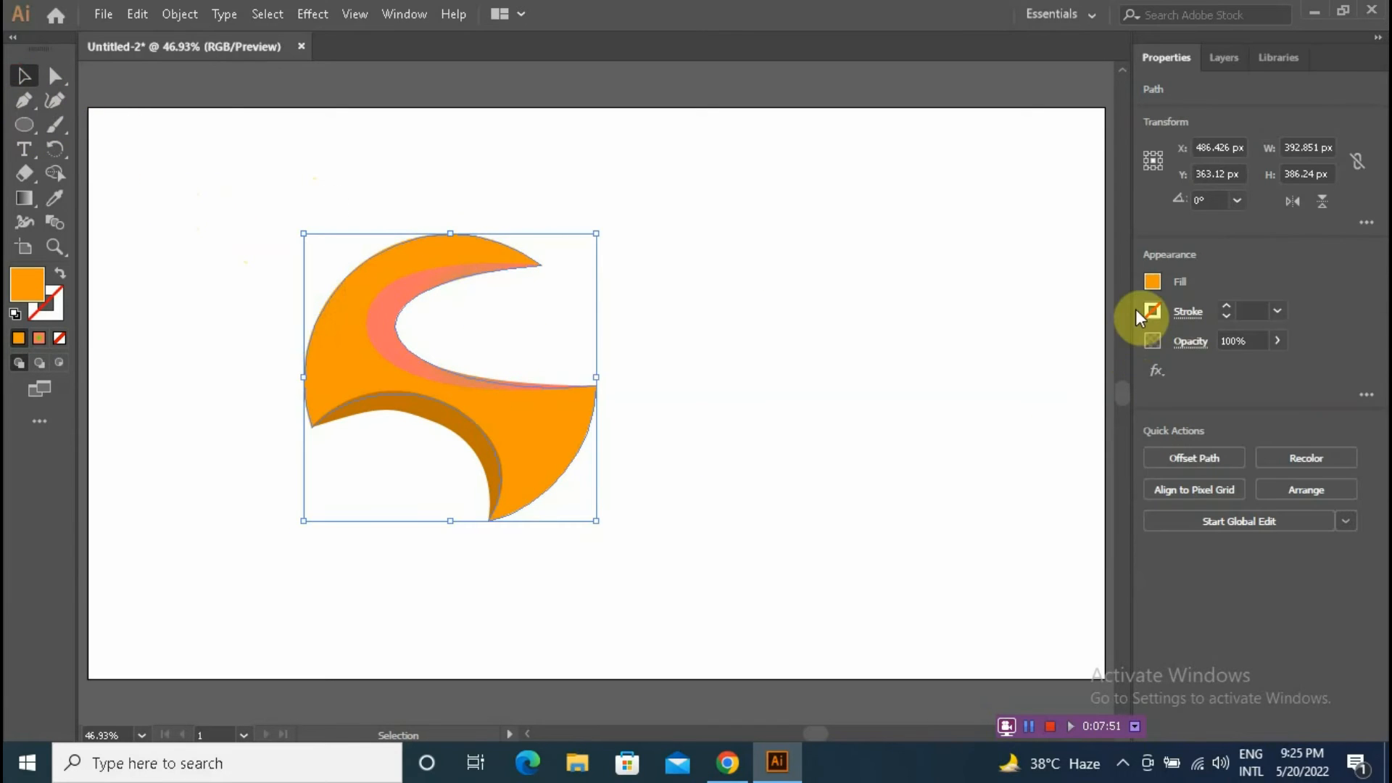
{"action": "left_click", "coordinate": [1152, 283]}
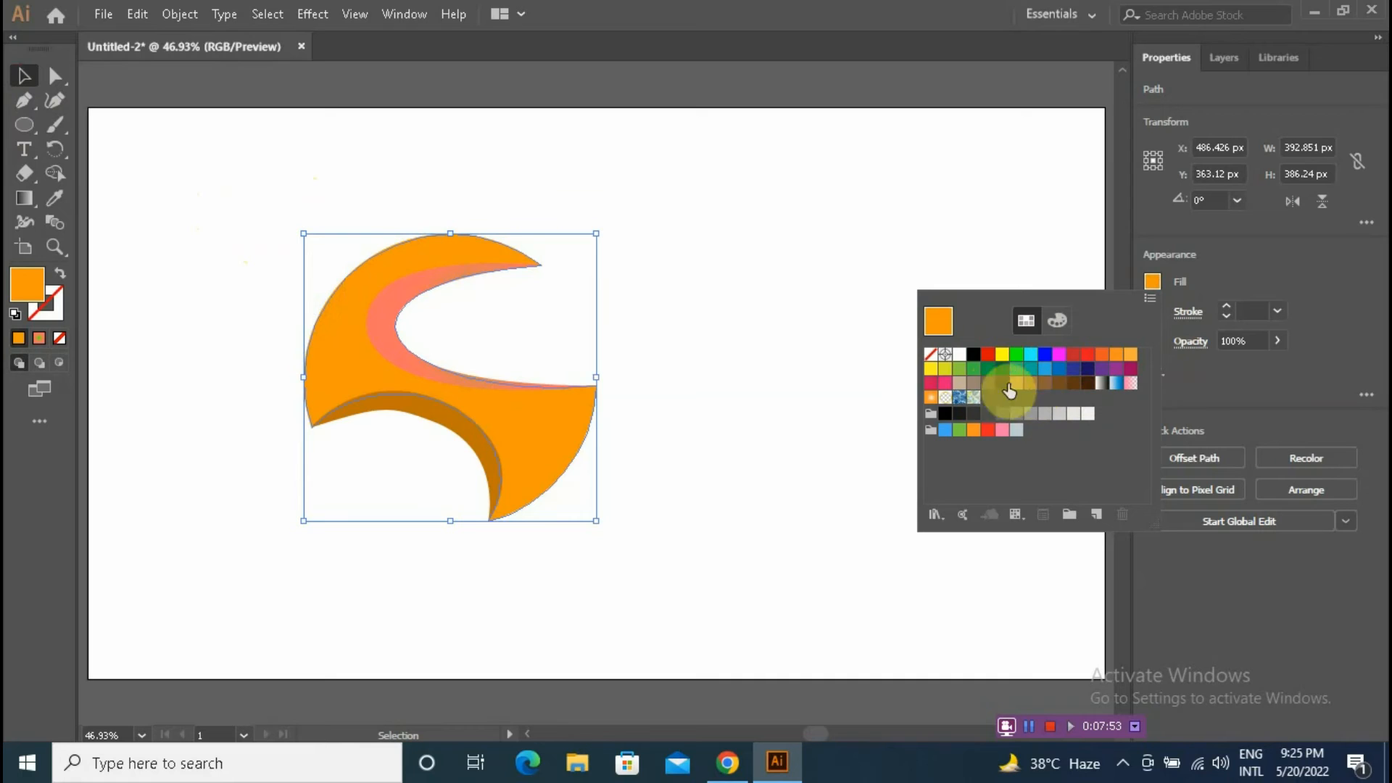
{"action": "left_click", "coordinate": [931, 396]}
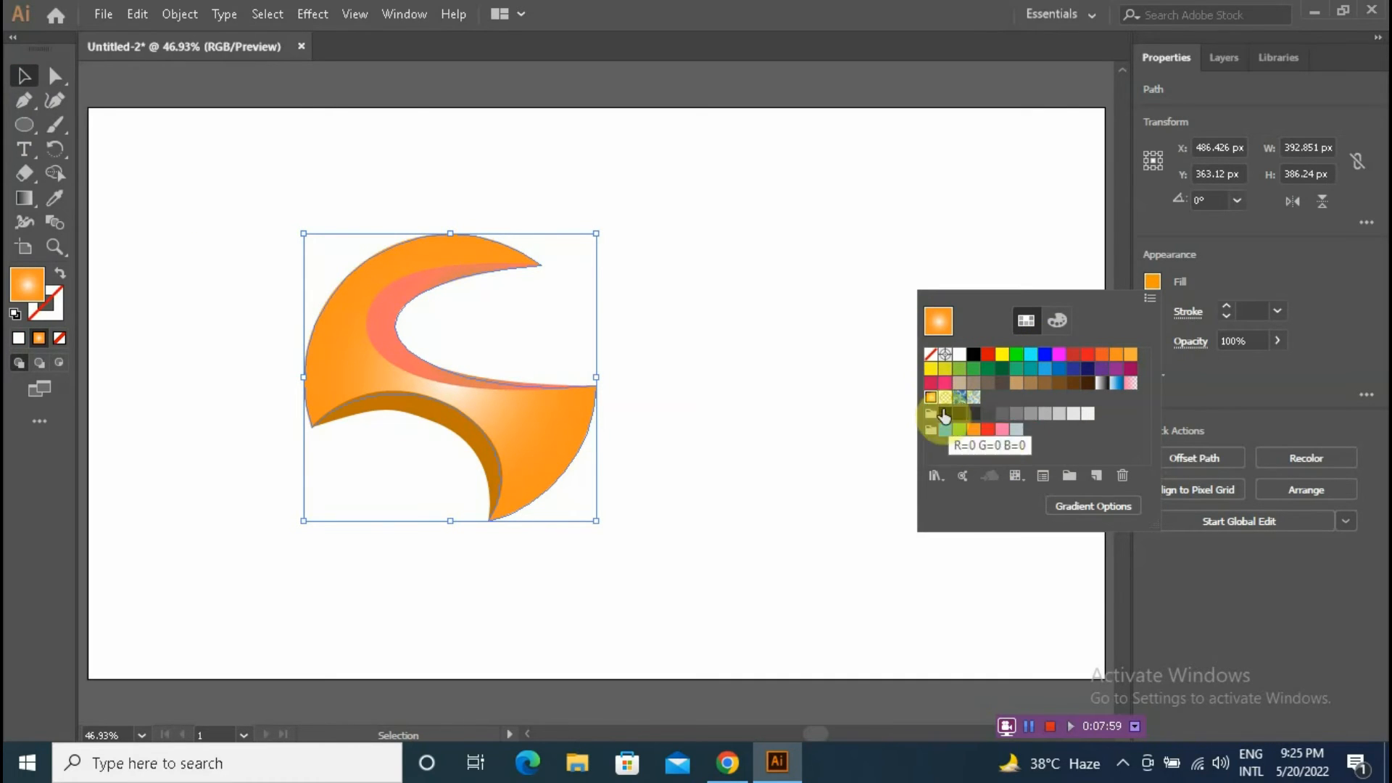
Step: Open the gradient options, switch the gradient type to Linear, and close the Gradient panel
{"action": "left_click", "coordinate": [1061, 505]}
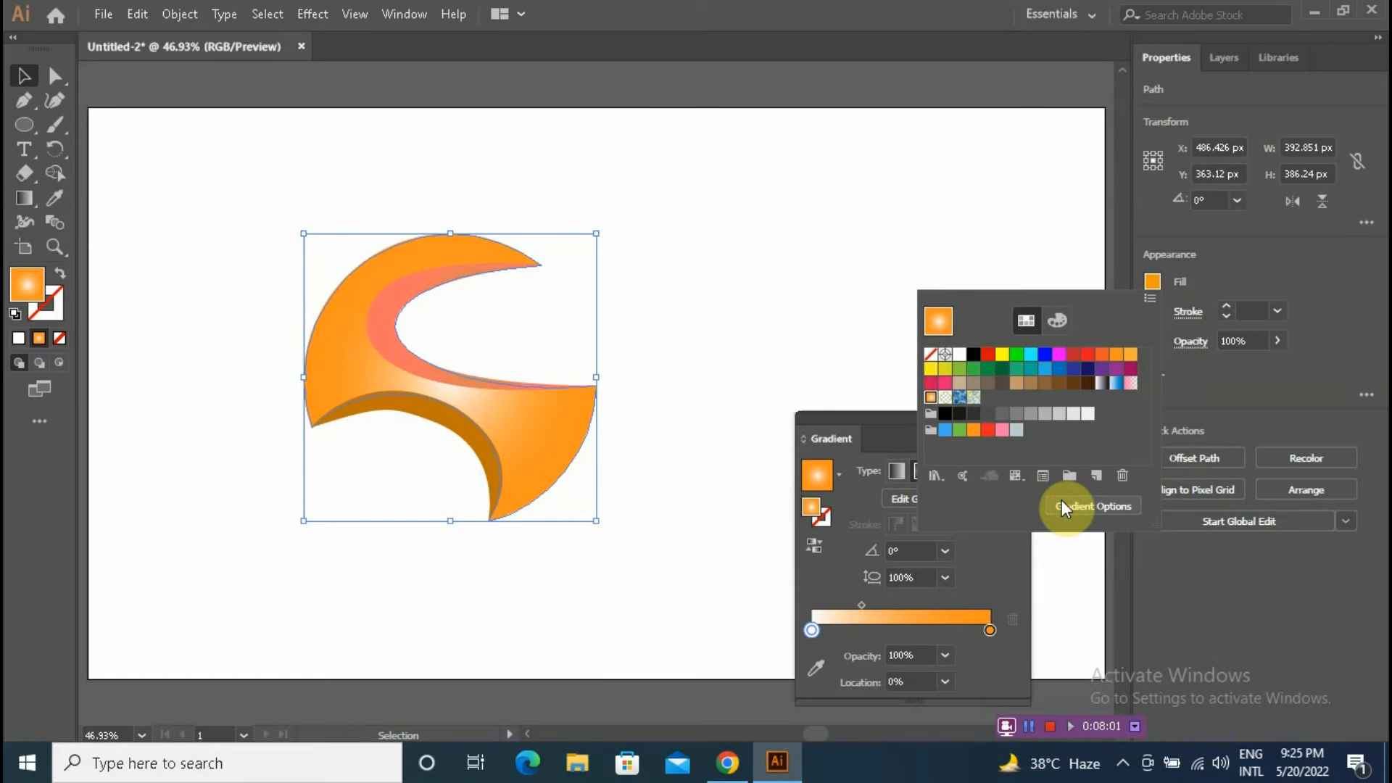
{"action": "left_click", "coordinate": [870, 425]}
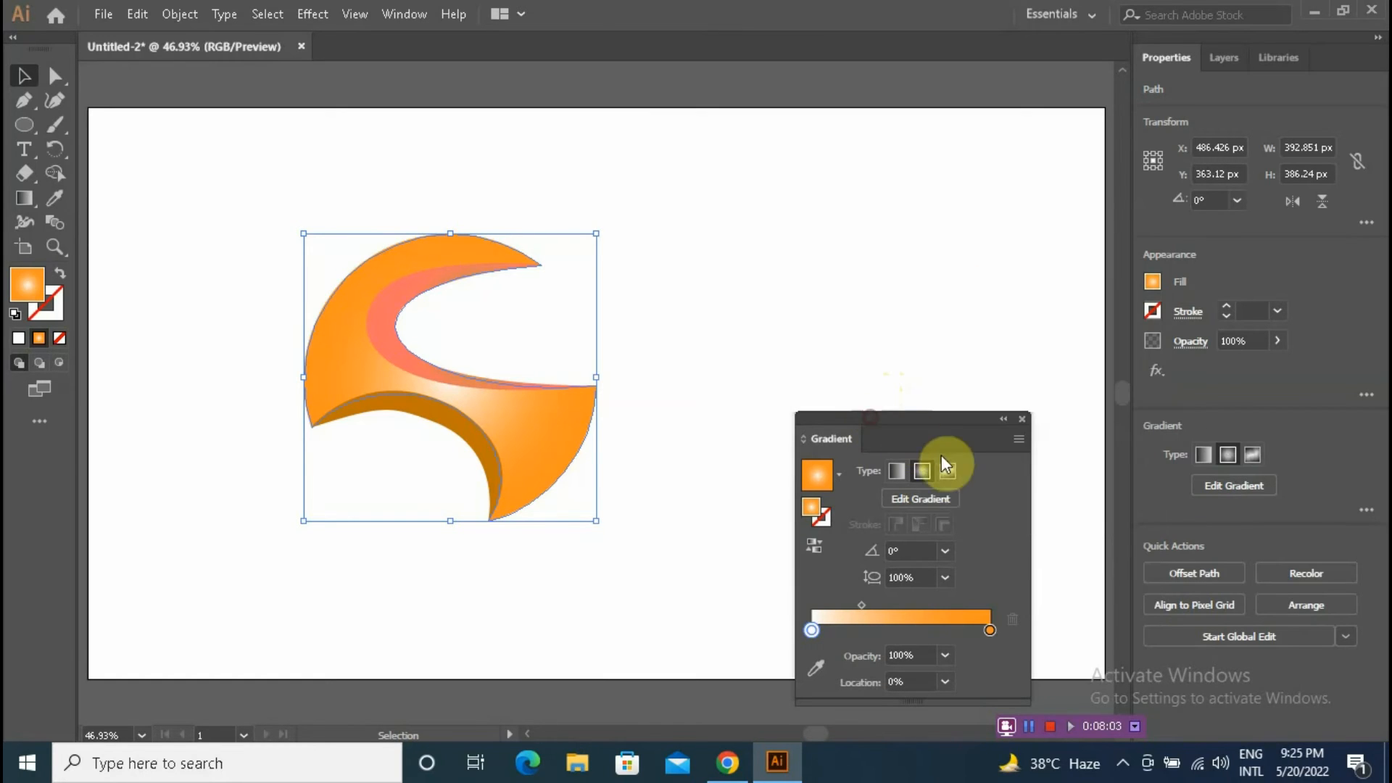
{"action": "left_click", "coordinate": [896, 472]}
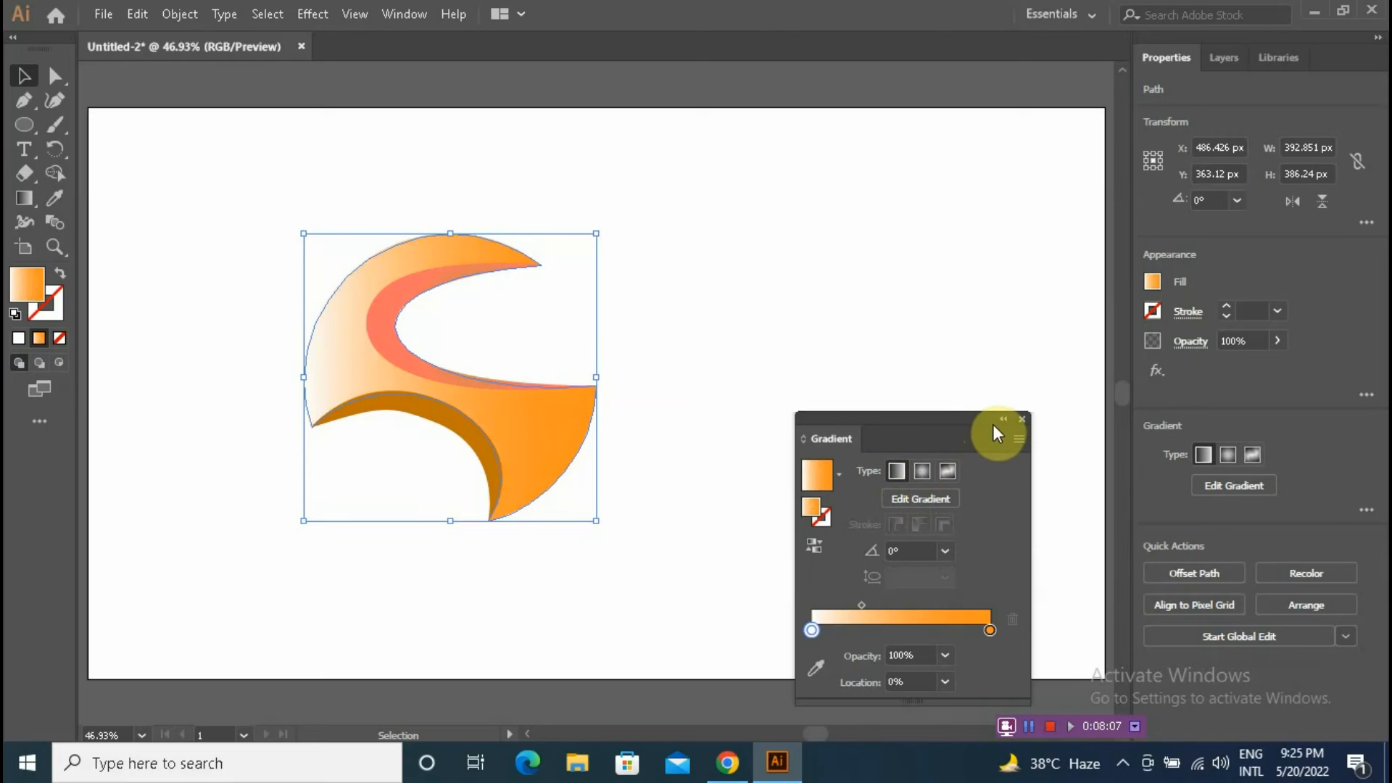
{"action": "left_click", "coordinate": [1021, 422]}
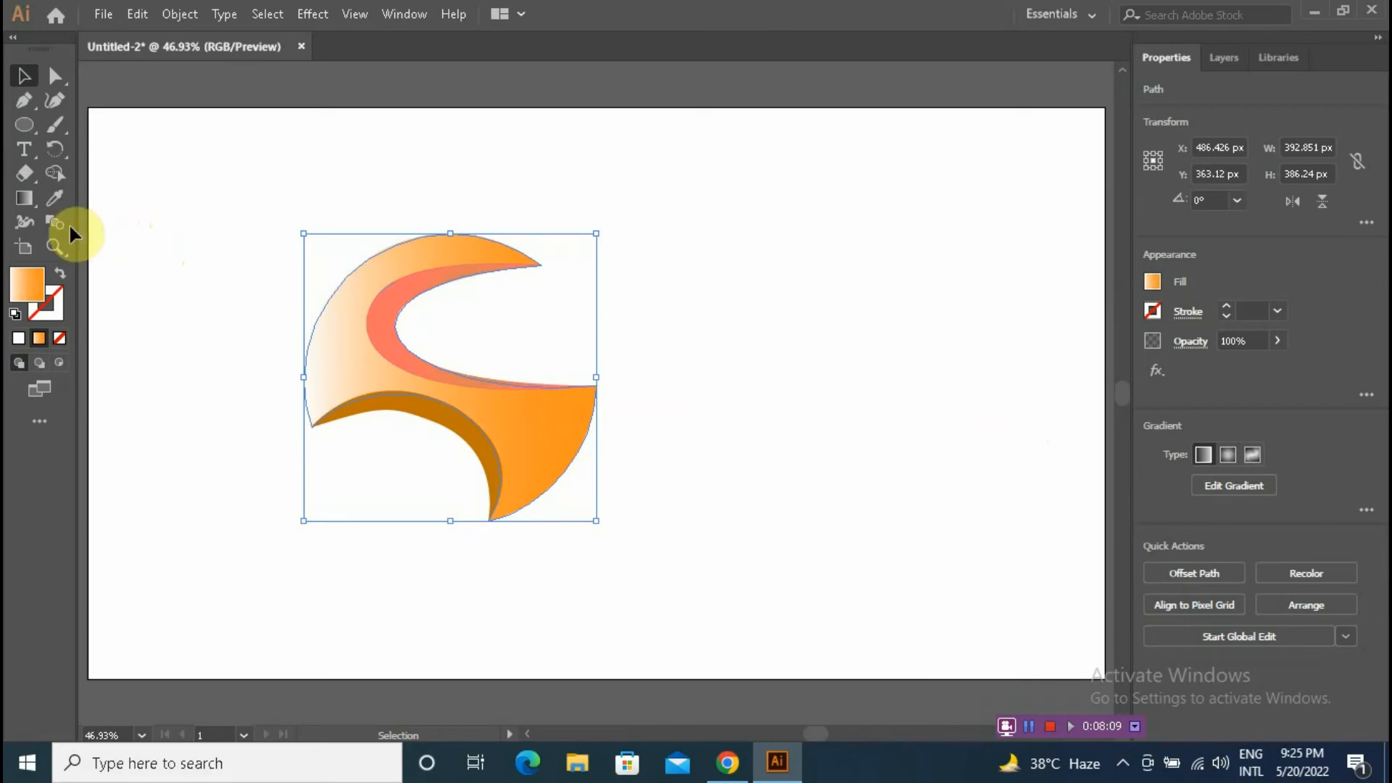
Step: With the Gradient tool, drag the gradient diagonally from the shape's upper-left toward its lower-right
{"action": "left_click", "coordinate": [30, 201]}
{"action": "left_click_drag", "start_coordinate": [401, 188], "coordinate": [403, 446]}
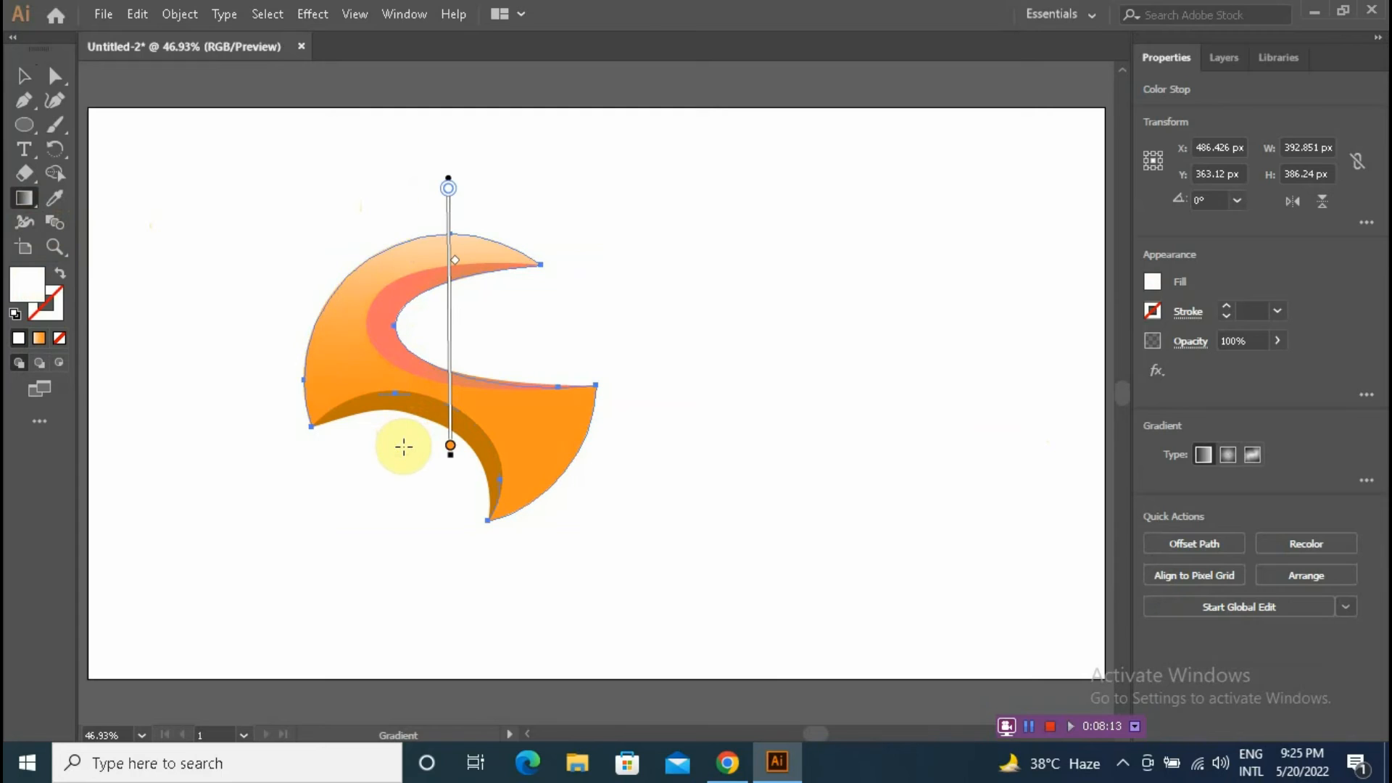
{"action": "mouse_move", "coordinate": [281, 307]}
{"action": "left_mouse_down"}
{"action": "mouse_move", "coordinate": [519, 420]}
{"action": "mouse_move", "coordinate": [547, 453]}
{"action": "left_mouse_up"}
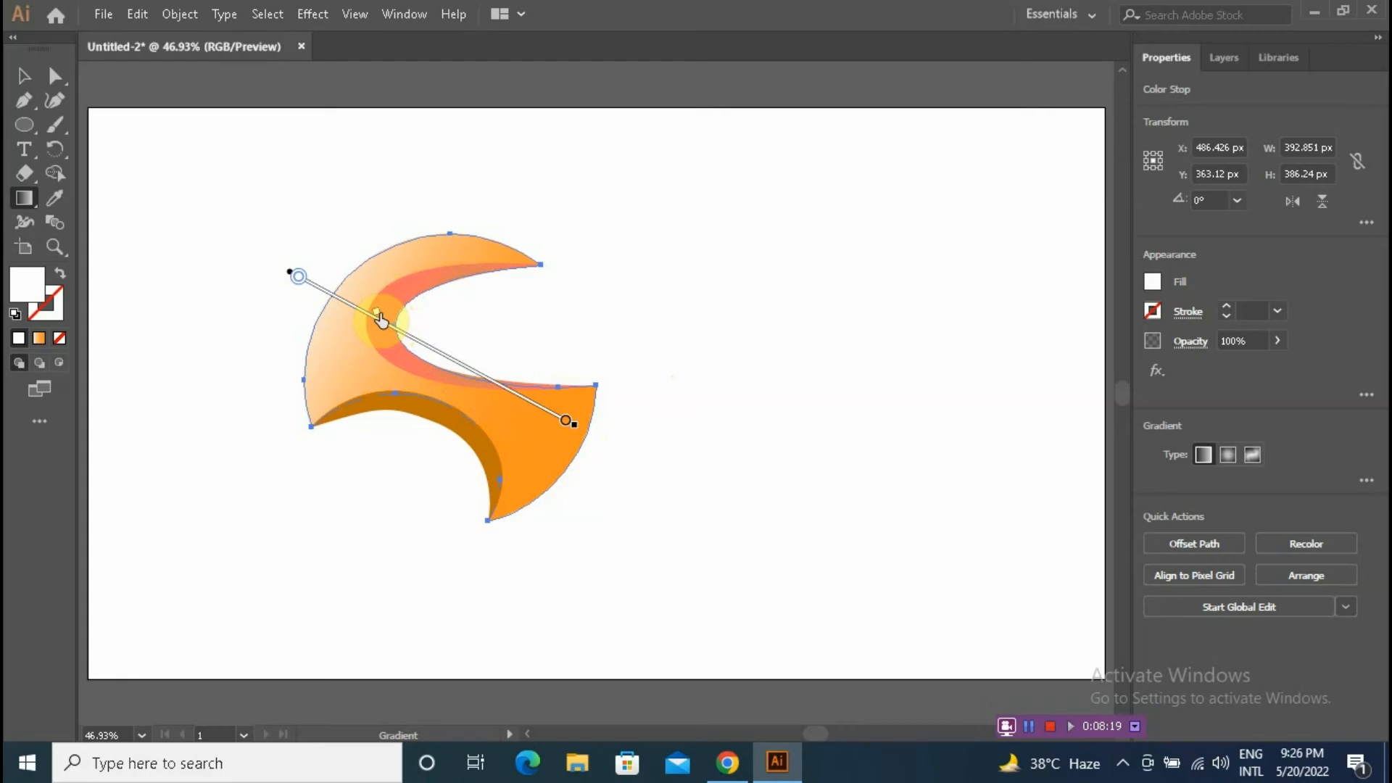
Step: Nudge the base shape's gradient midpoint slightly, then deselect the shape
{"action": "mouse_move", "coordinate": [380, 313]}
{"action": "left_mouse_down"}
{"action": "mouse_move", "coordinate": [360, 312]}
{"action": "mouse_move", "coordinate": [384, 316]}
{"action": "left_mouse_up"}
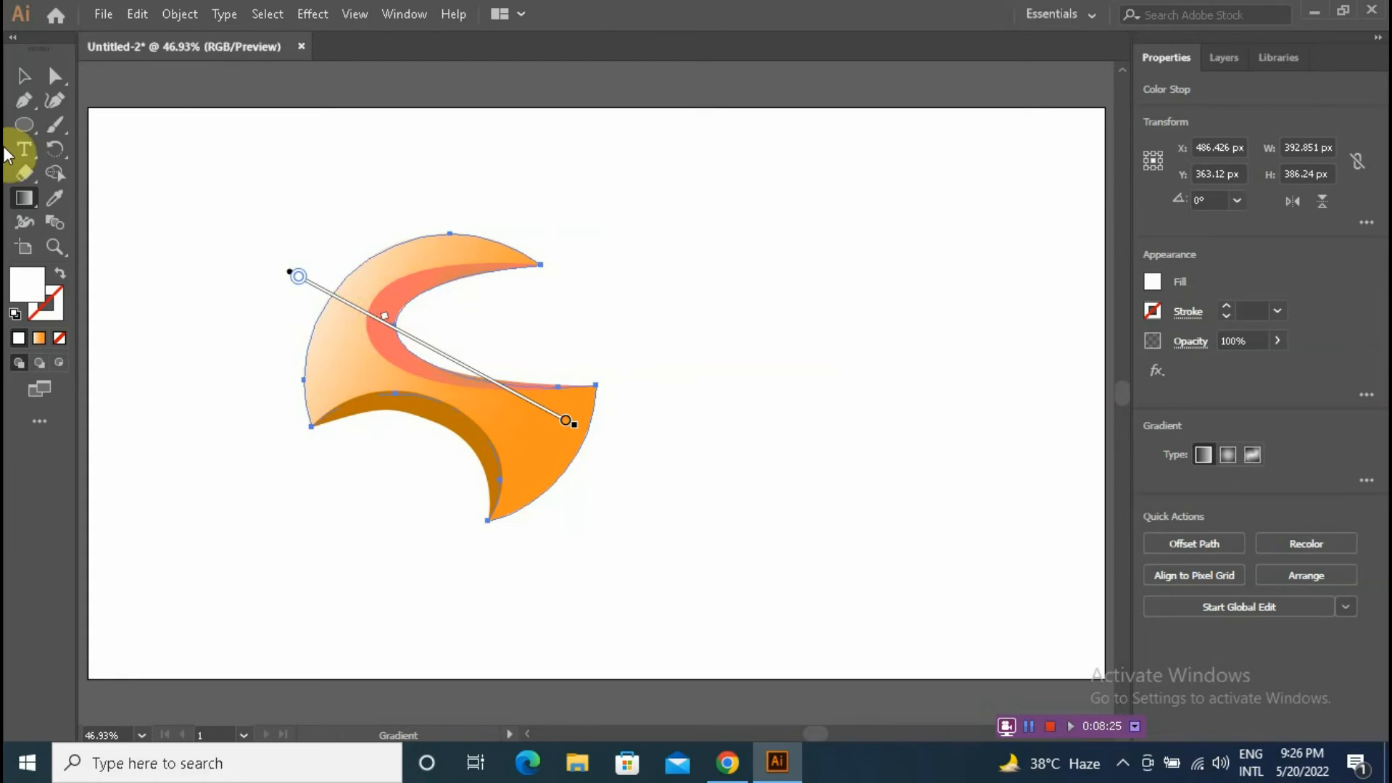
{"action": "left_click", "coordinate": [24, 76]}
{"action": "left_click", "coordinate": [327, 208]}
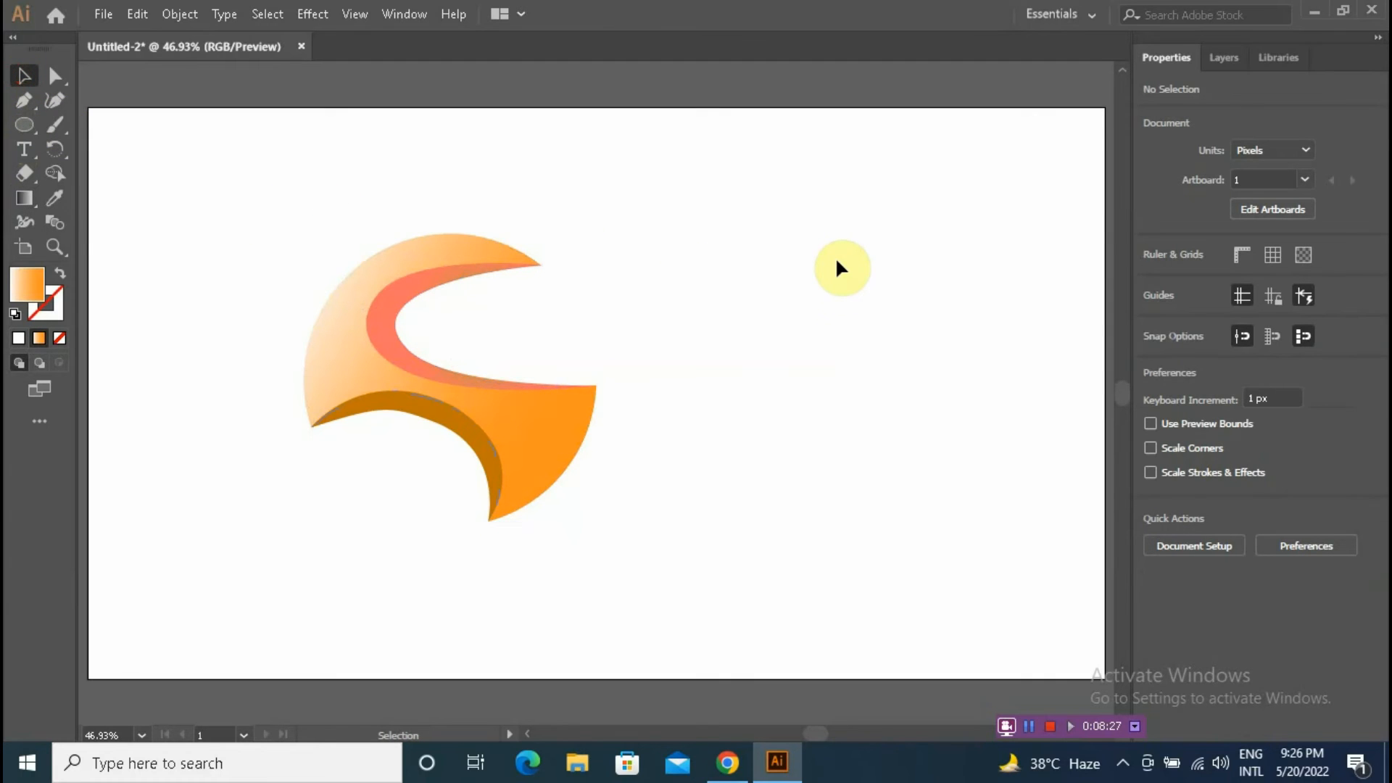
Step: Select the upper crescent, open its gradient options and set the left stop to a dark orange-red (H 18.22, S 100, B 74.9)
{"action": "left_click", "coordinate": [405, 303]}
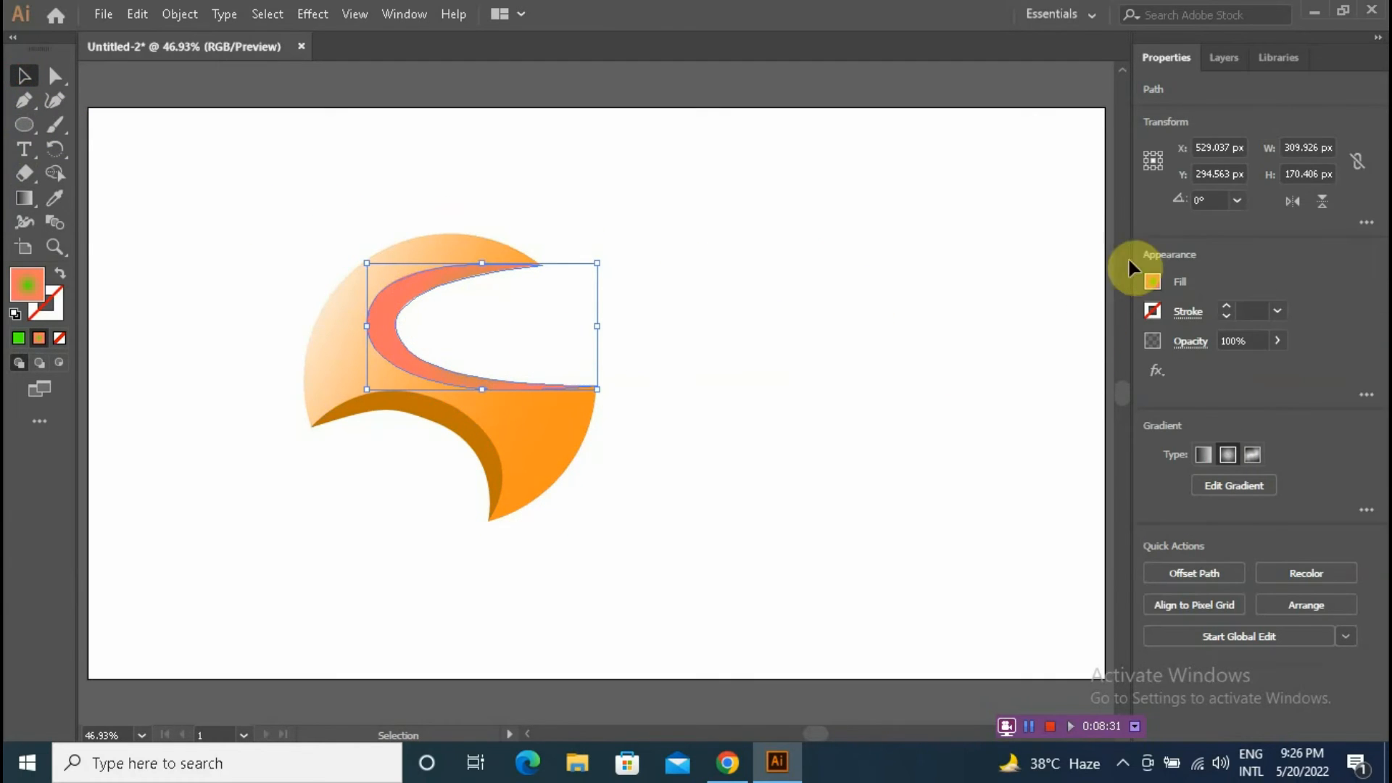
{"action": "left_click", "coordinate": [1147, 285]}
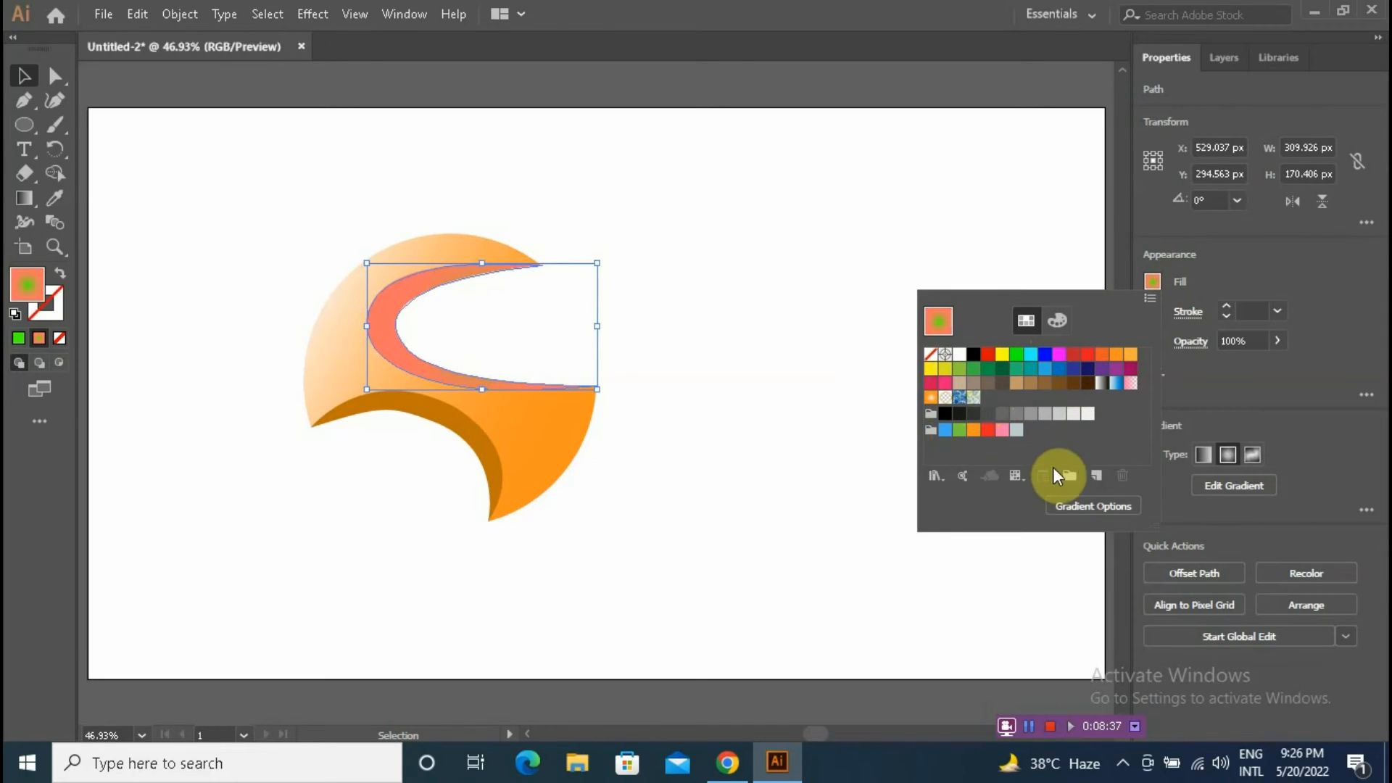
{"action": "left_click", "coordinate": [1070, 503]}
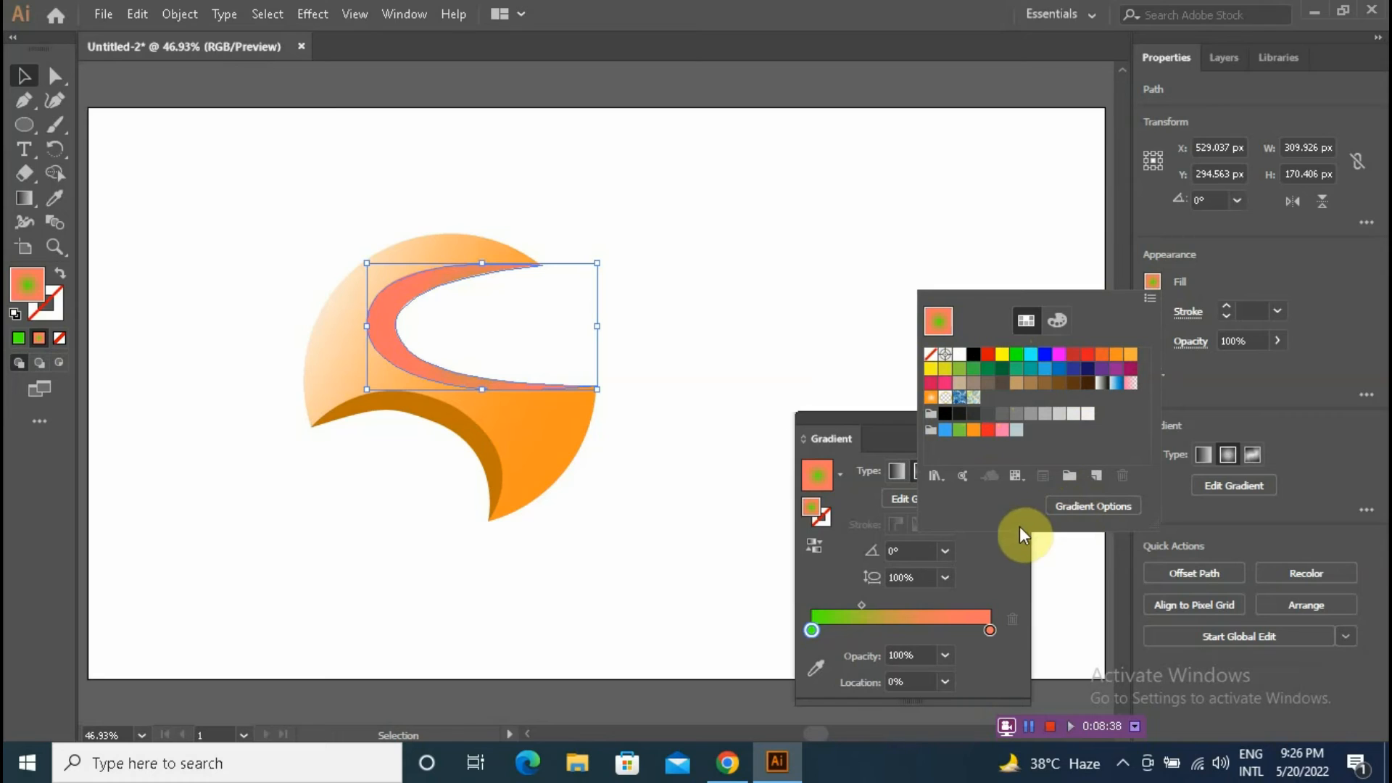
{"action": "left_click", "coordinate": [810, 630]}
{"action": "double_click", "coordinate": [810, 630]}
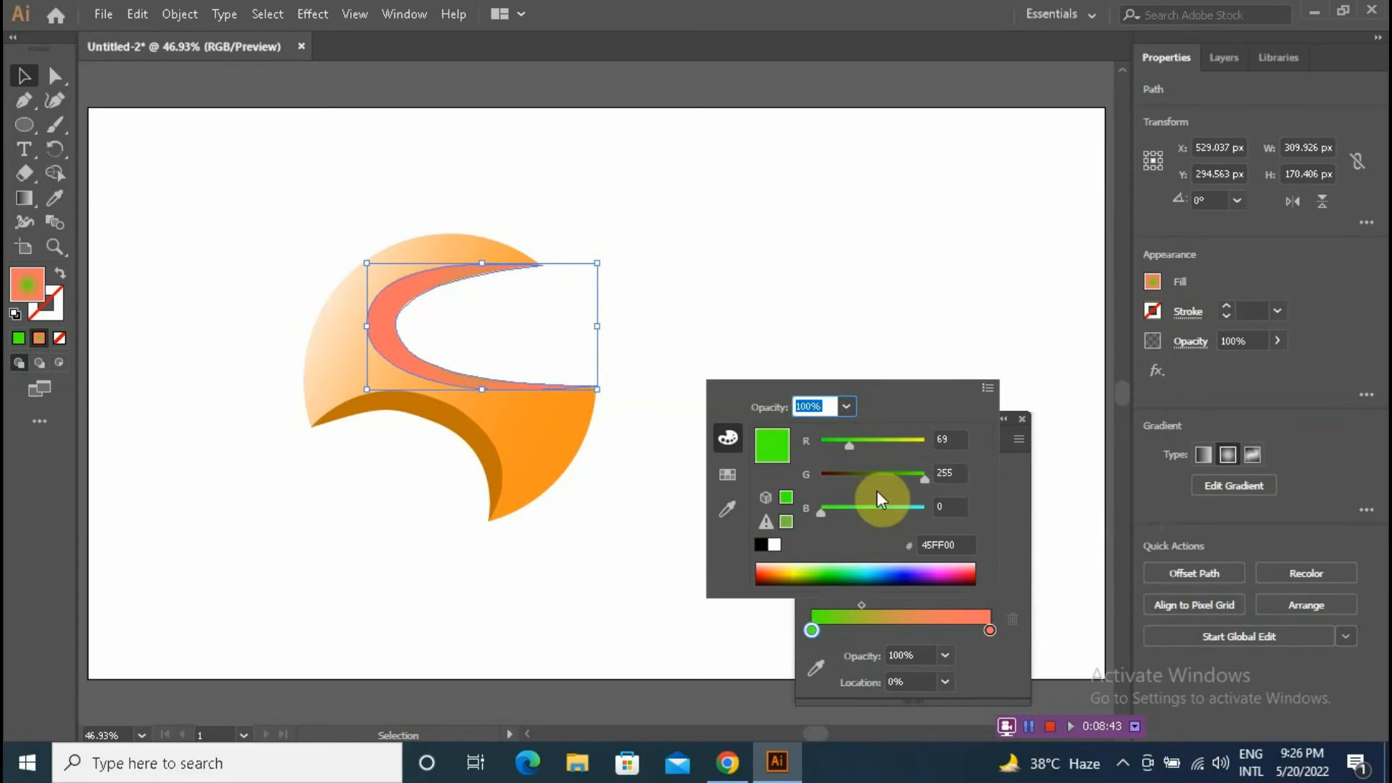
{"action": "left_click", "coordinate": [775, 572]}
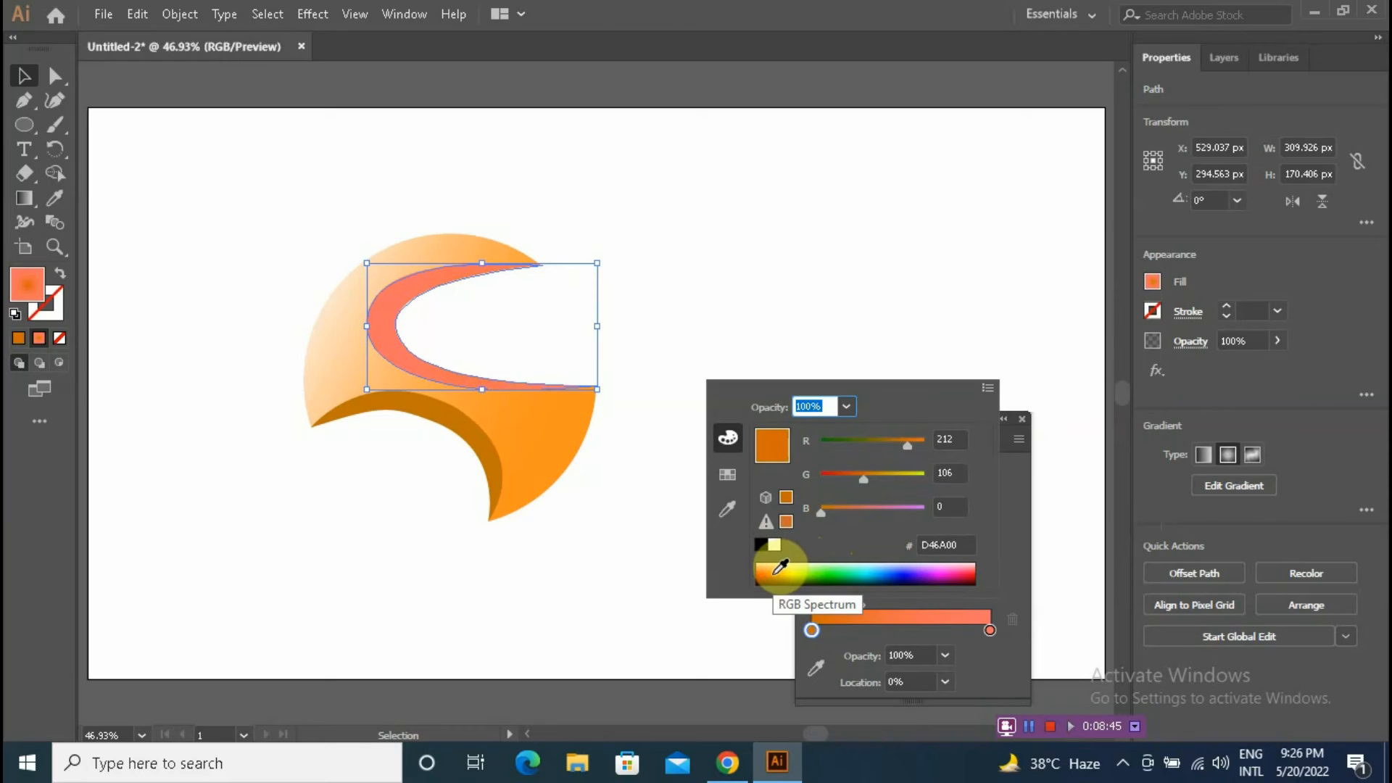
{"action": "left_click", "coordinate": [984, 387]}
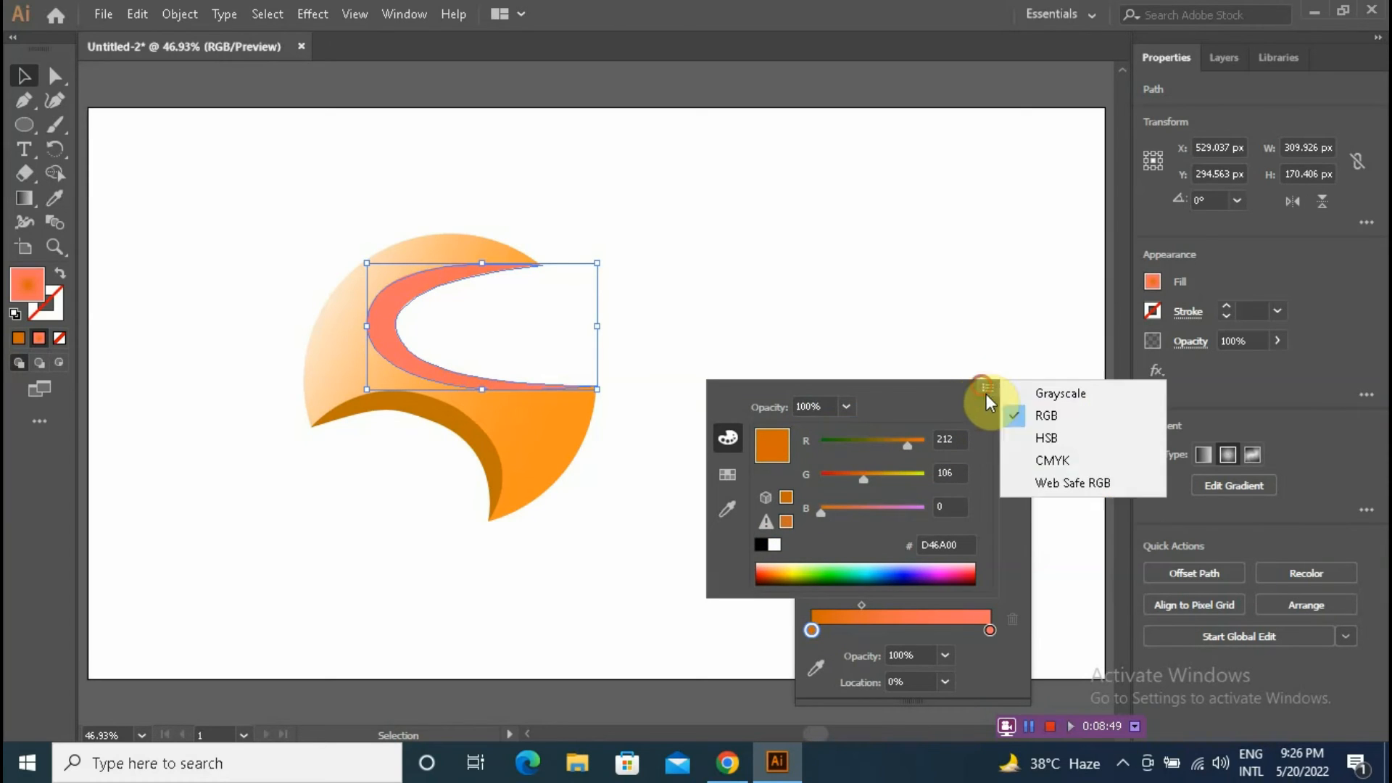
{"action": "left_click", "coordinate": [1032, 439]}
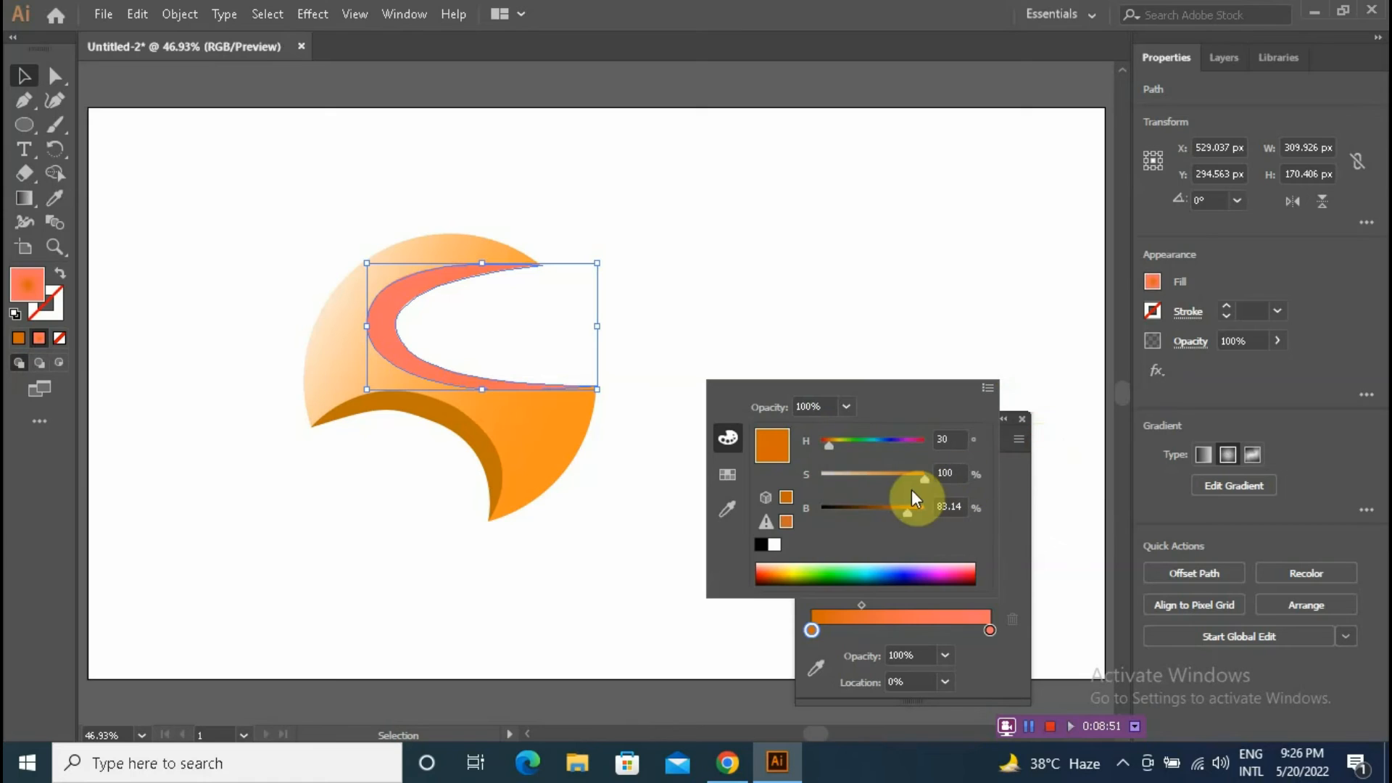
{"action": "left_click", "coordinate": [776, 570]}
{"action": "left_click", "coordinate": [773, 569]}
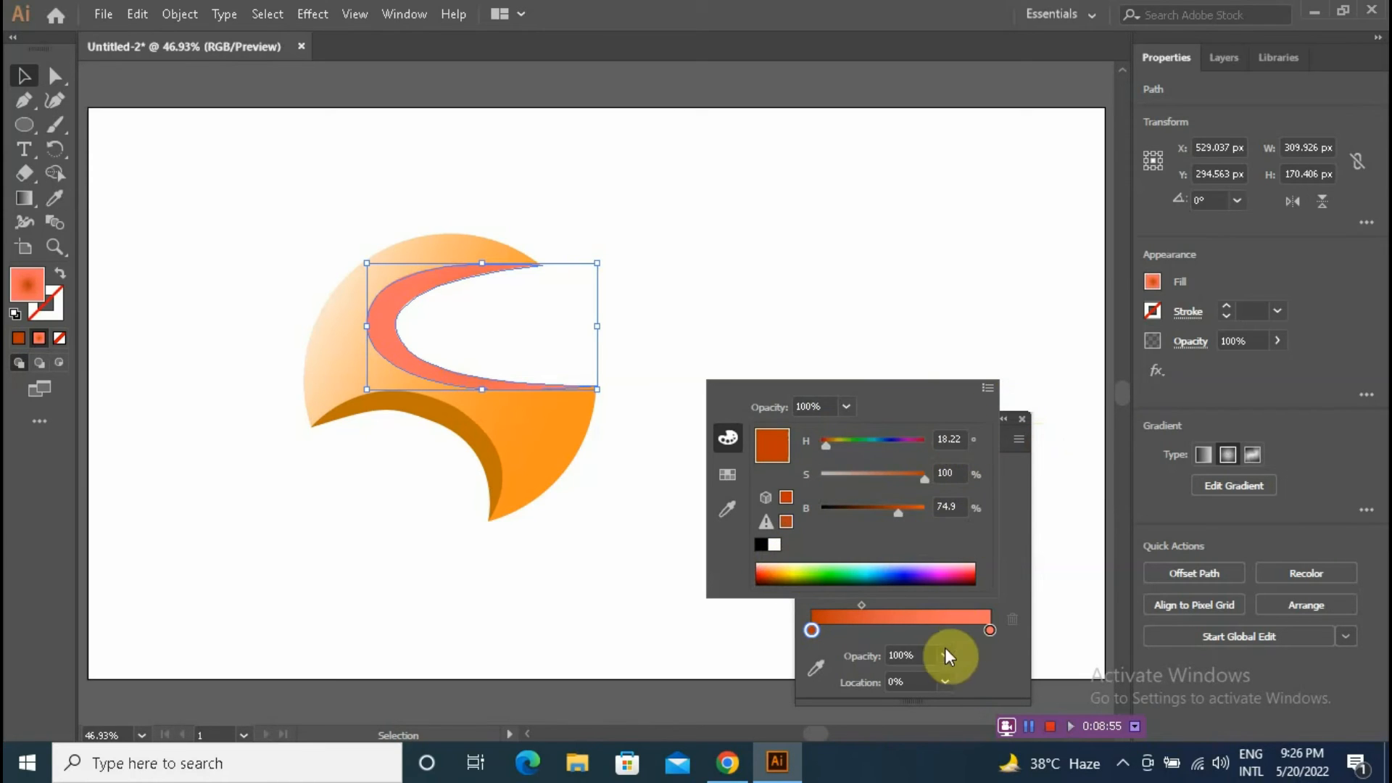
{"action": "left_click", "coordinate": [1022, 494]}
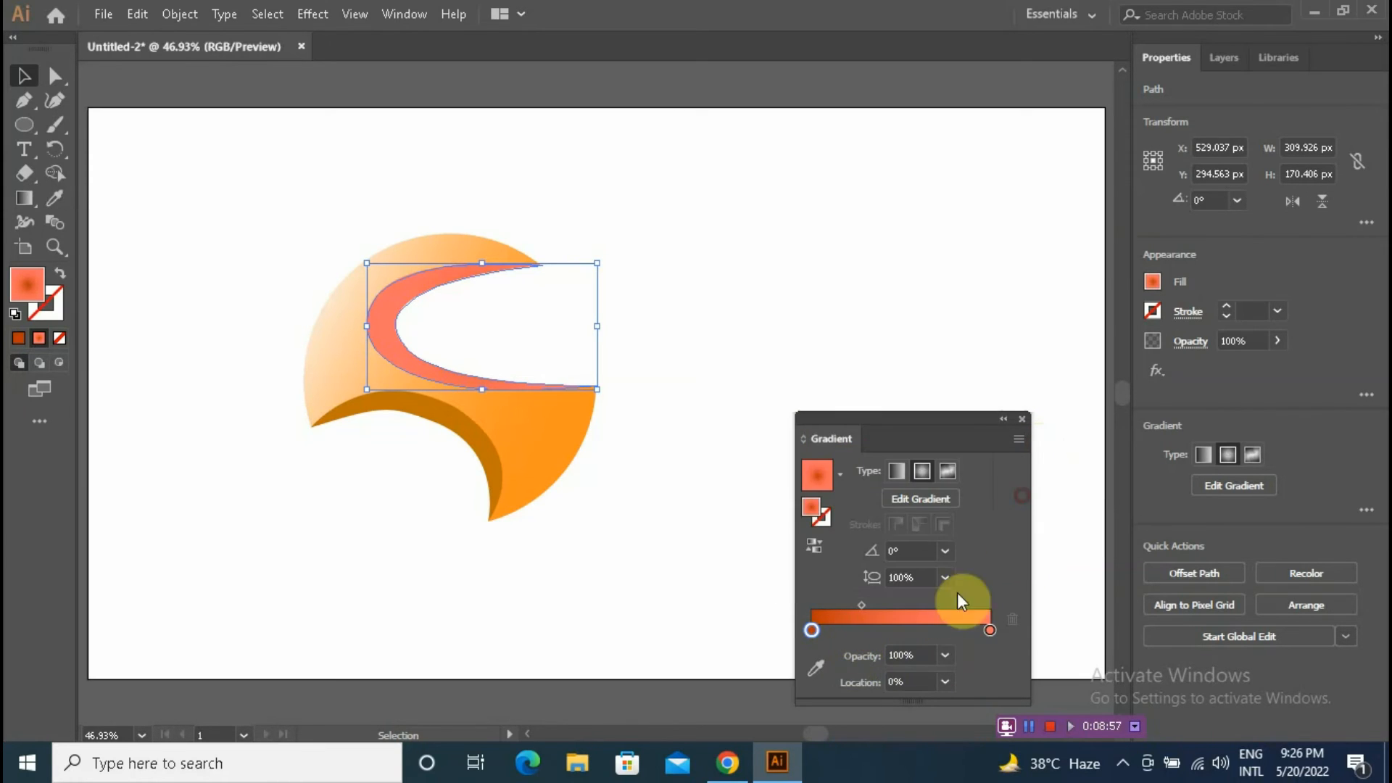
Step: Set the crescent gradient's right stop to the base shape's orange using the eyedropper, and close the Gradient panel
{"action": "double_click", "coordinate": [990, 629]}
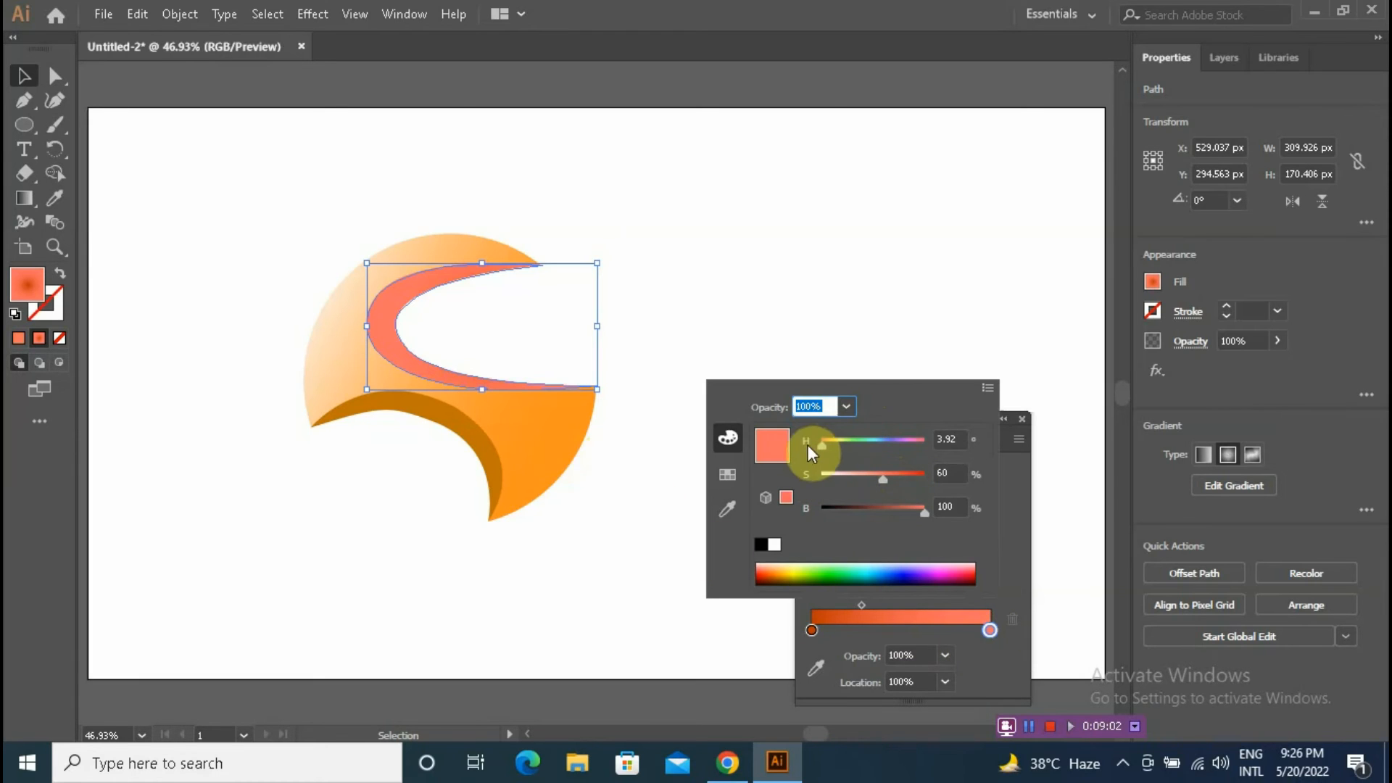
{"action": "left_click", "coordinate": [727, 509]}
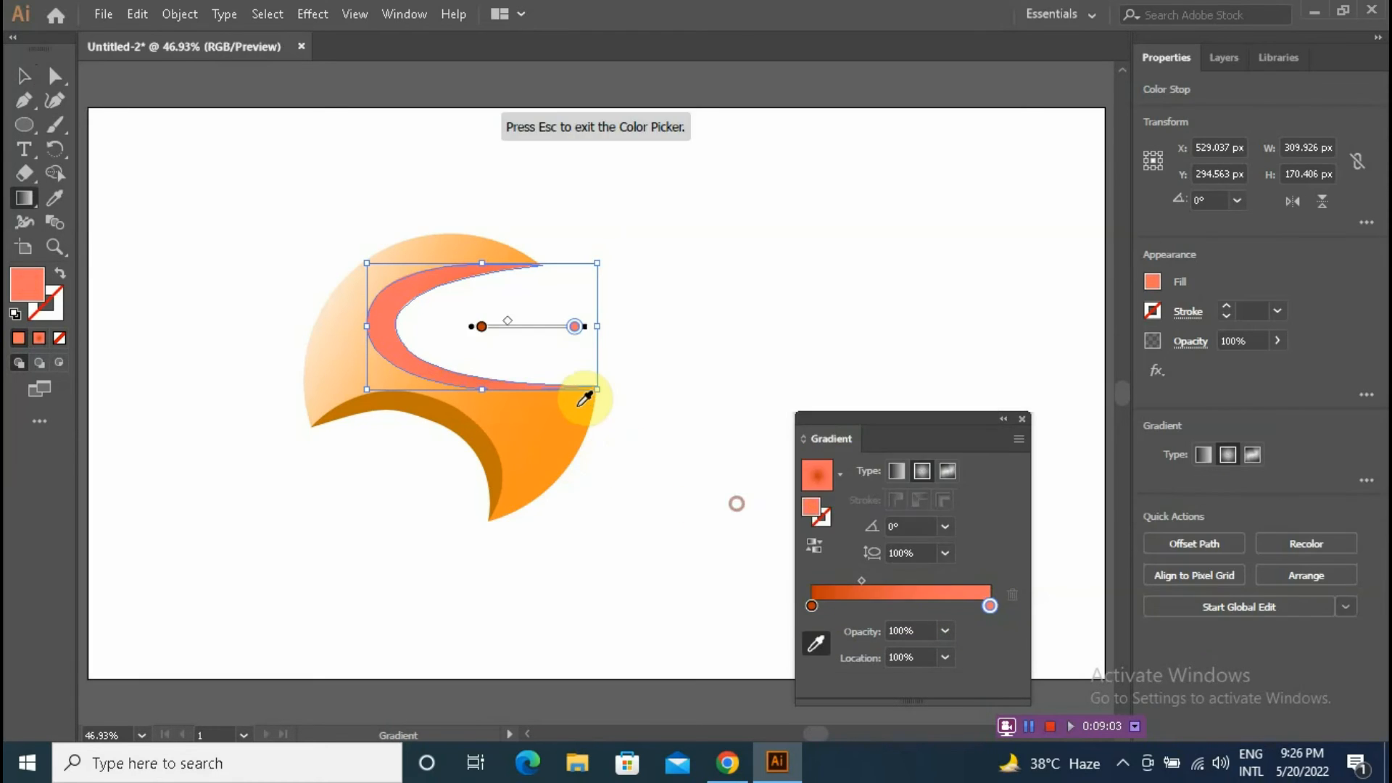
{"action": "left_click", "coordinate": [582, 401]}
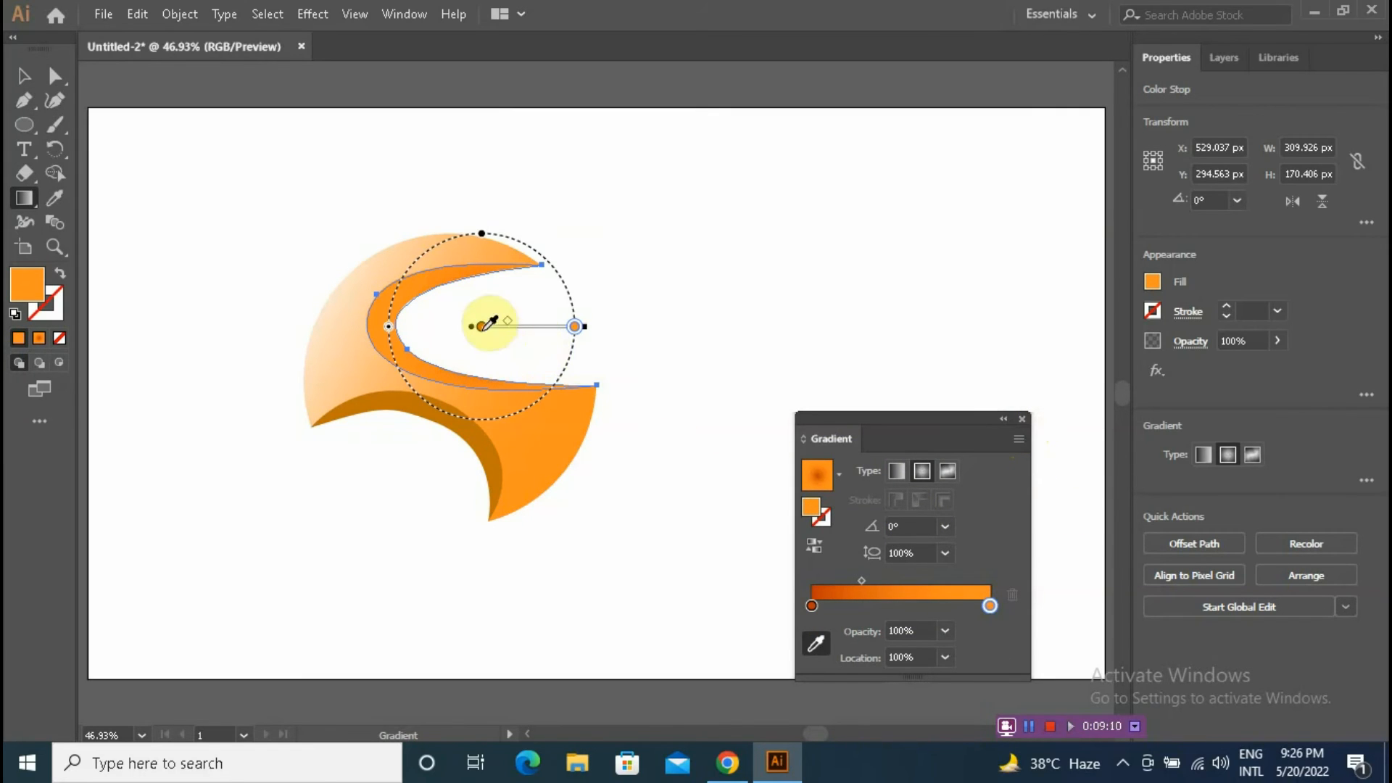
{"action": "left_click", "coordinate": [1021, 419]}
Step: With the Gradient tool, shorten the crescent's radial gradient by pulling its end stop toward the centre
{"action": "left_click", "coordinate": [24, 193]}
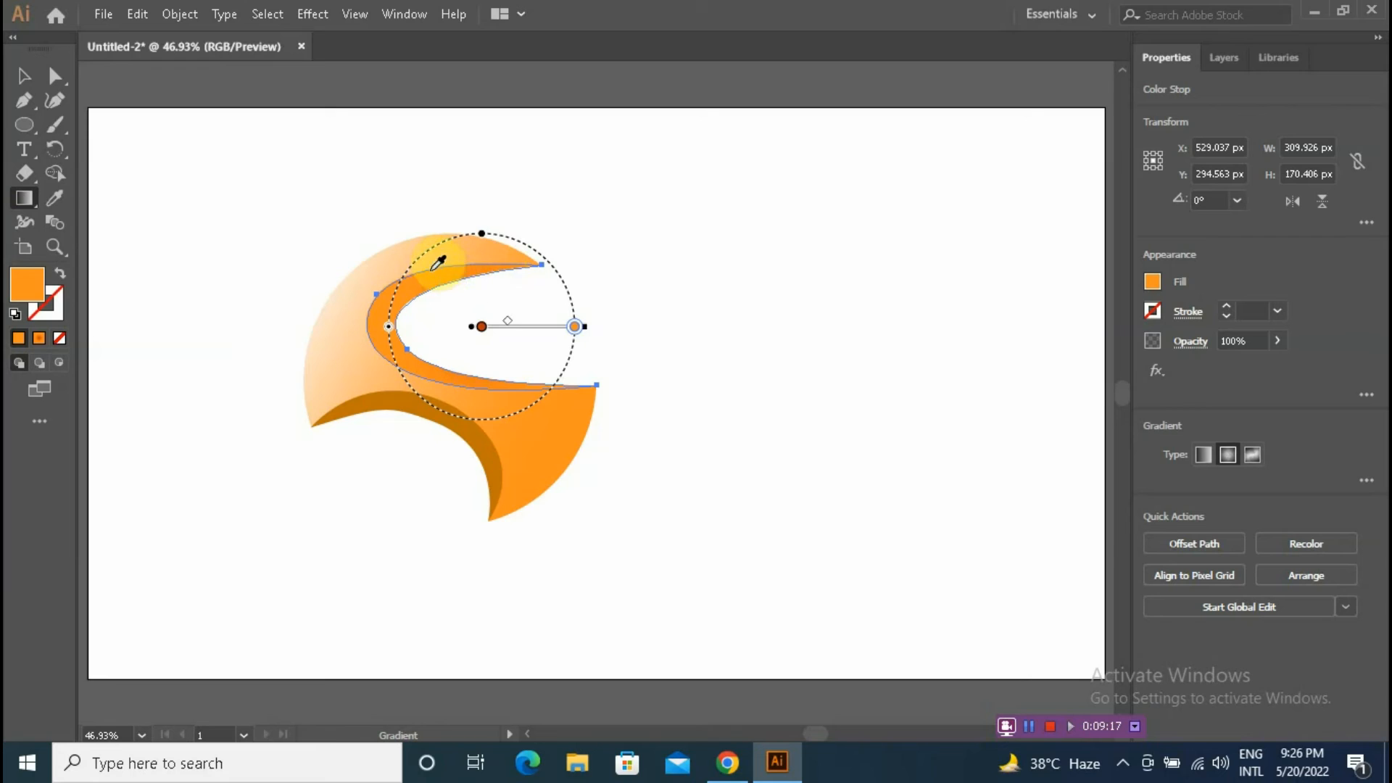
{"action": "left_click", "coordinate": [510, 341]}
{"action": "key", "text": "ctrl+z"}
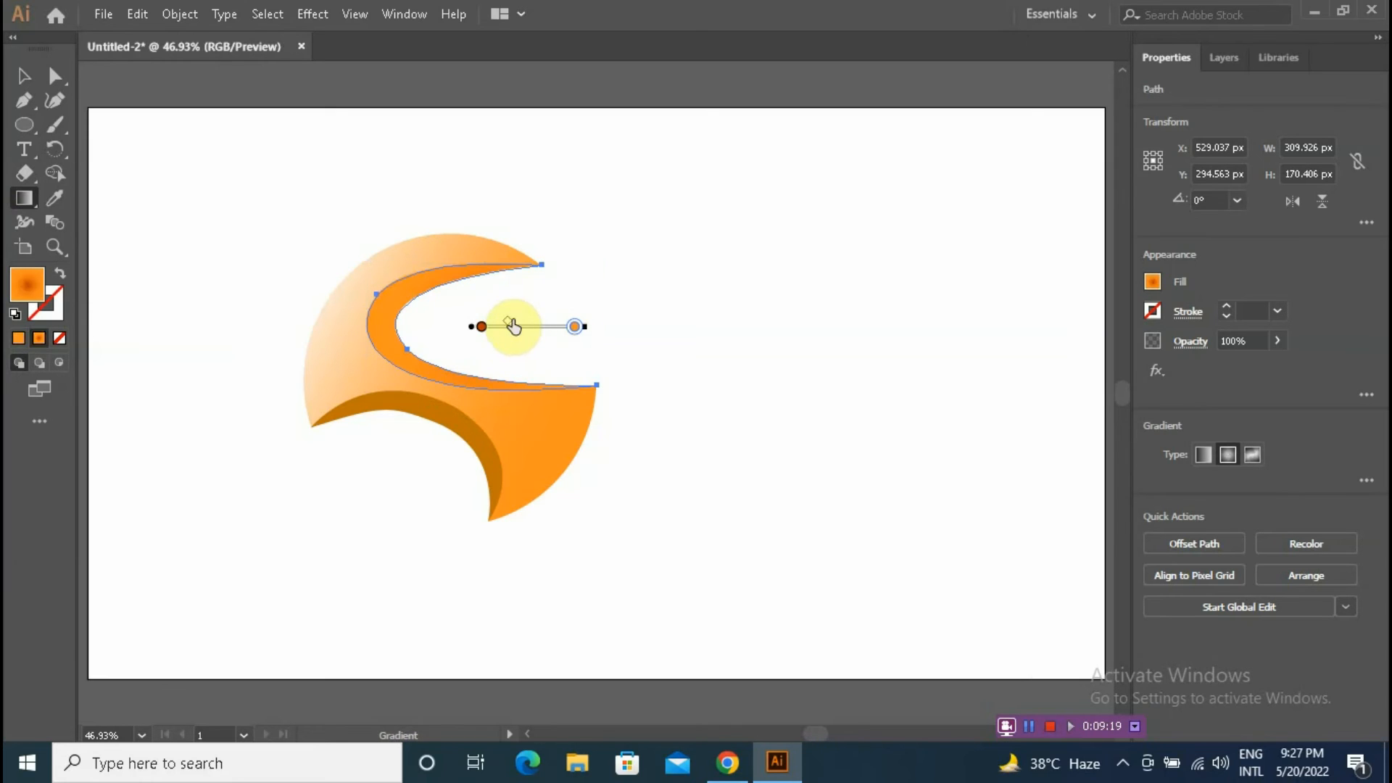
{"action": "left_click_drag", "start_coordinate": [574, 328], "coordinate": [507, 335]}
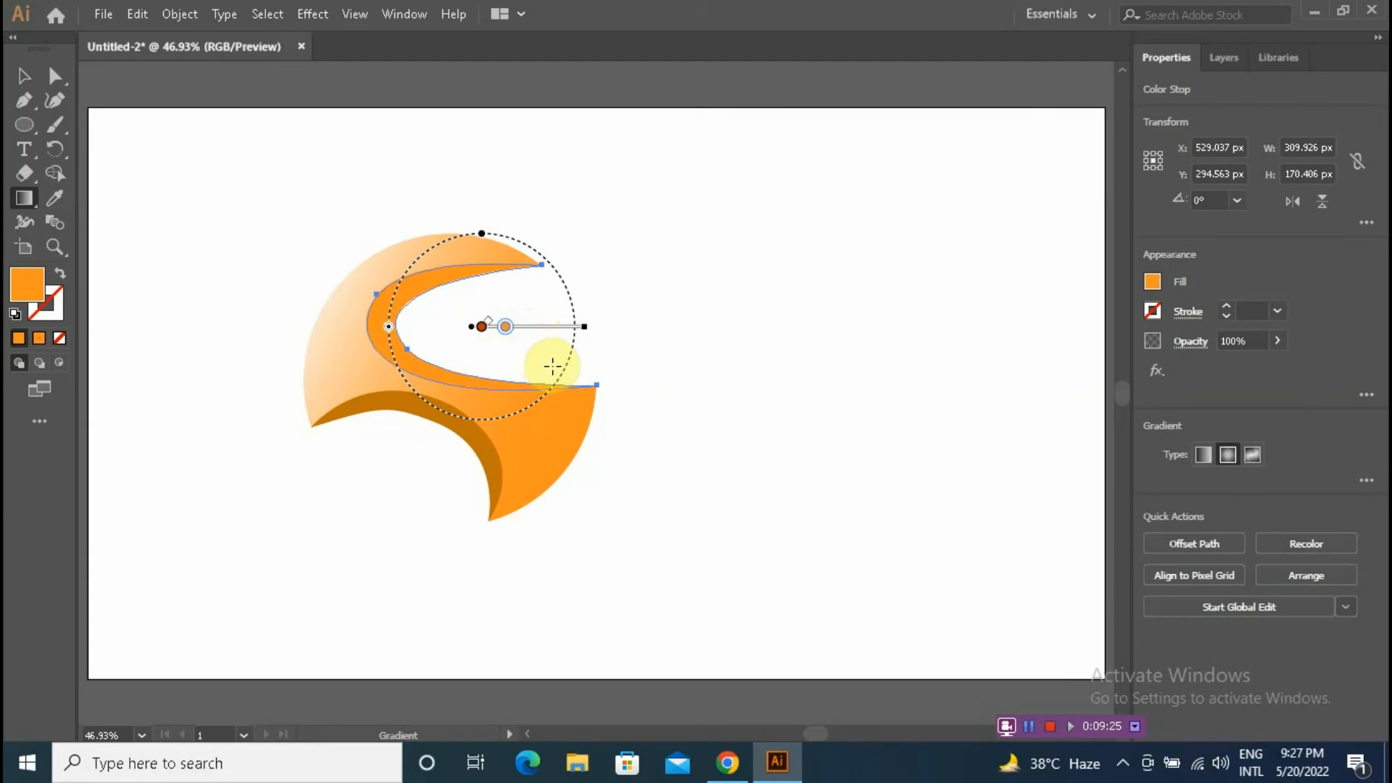
{"action": "left_click", "coordinate": [507, 332]}
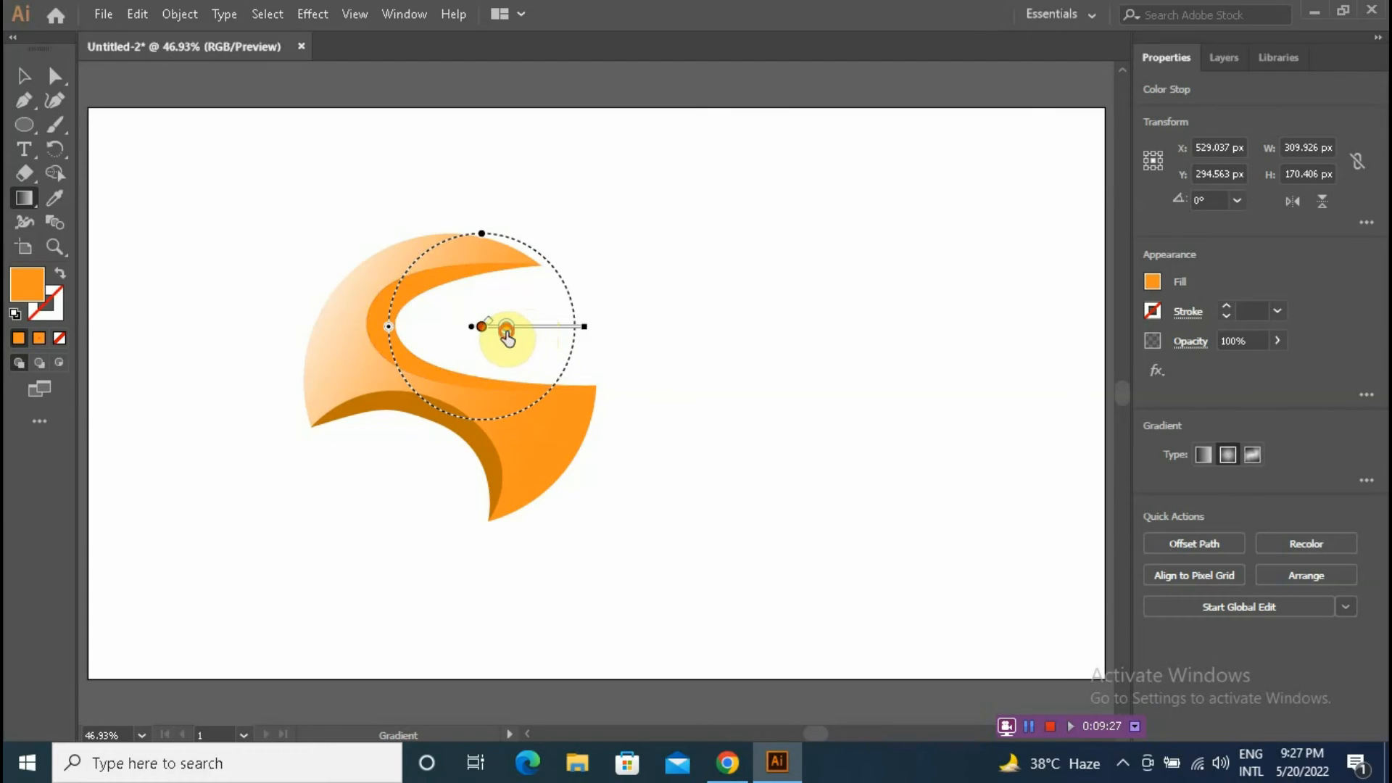
{"action": "left_click", "coordinate": [24, 100]}
{"action": "left_click", "coordinate": [615, 210]}
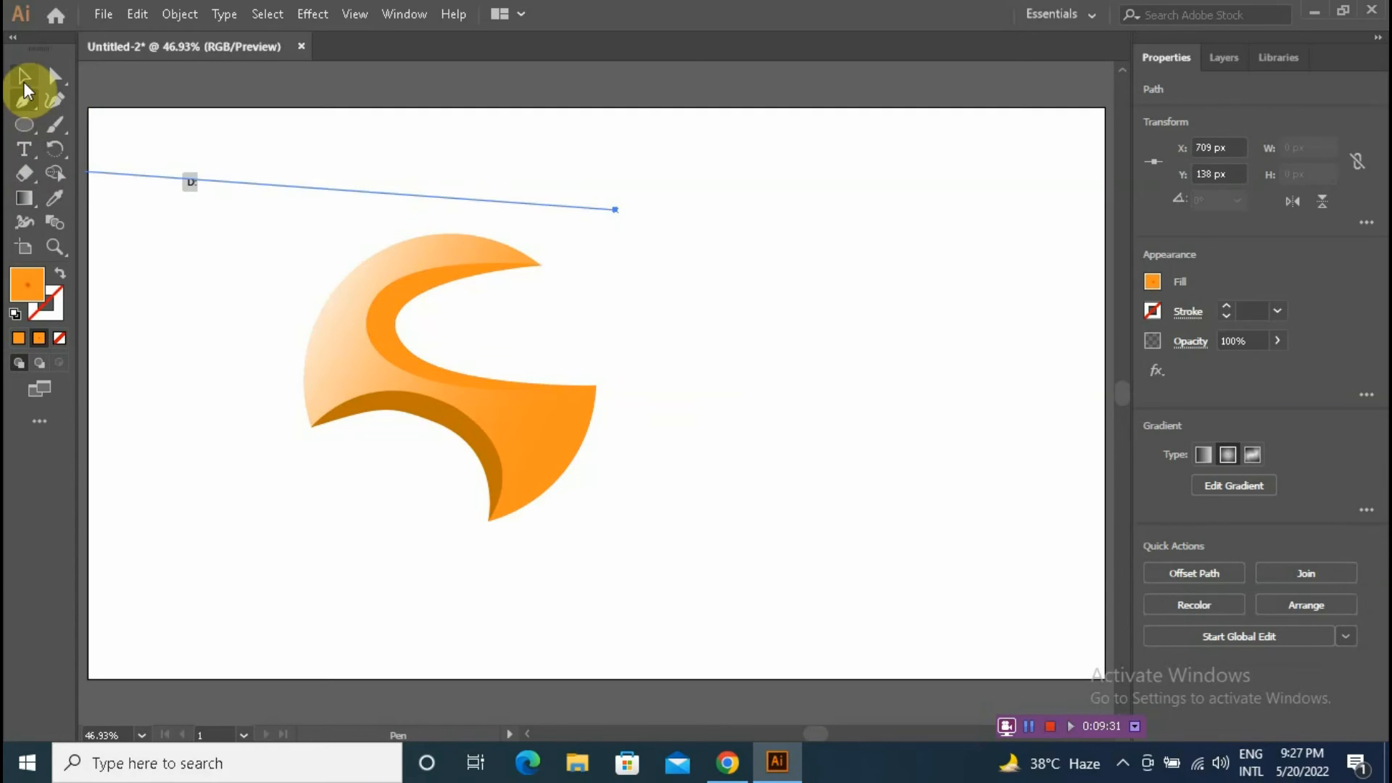
{"action": "left_click", "coordinate": [25, 85]}
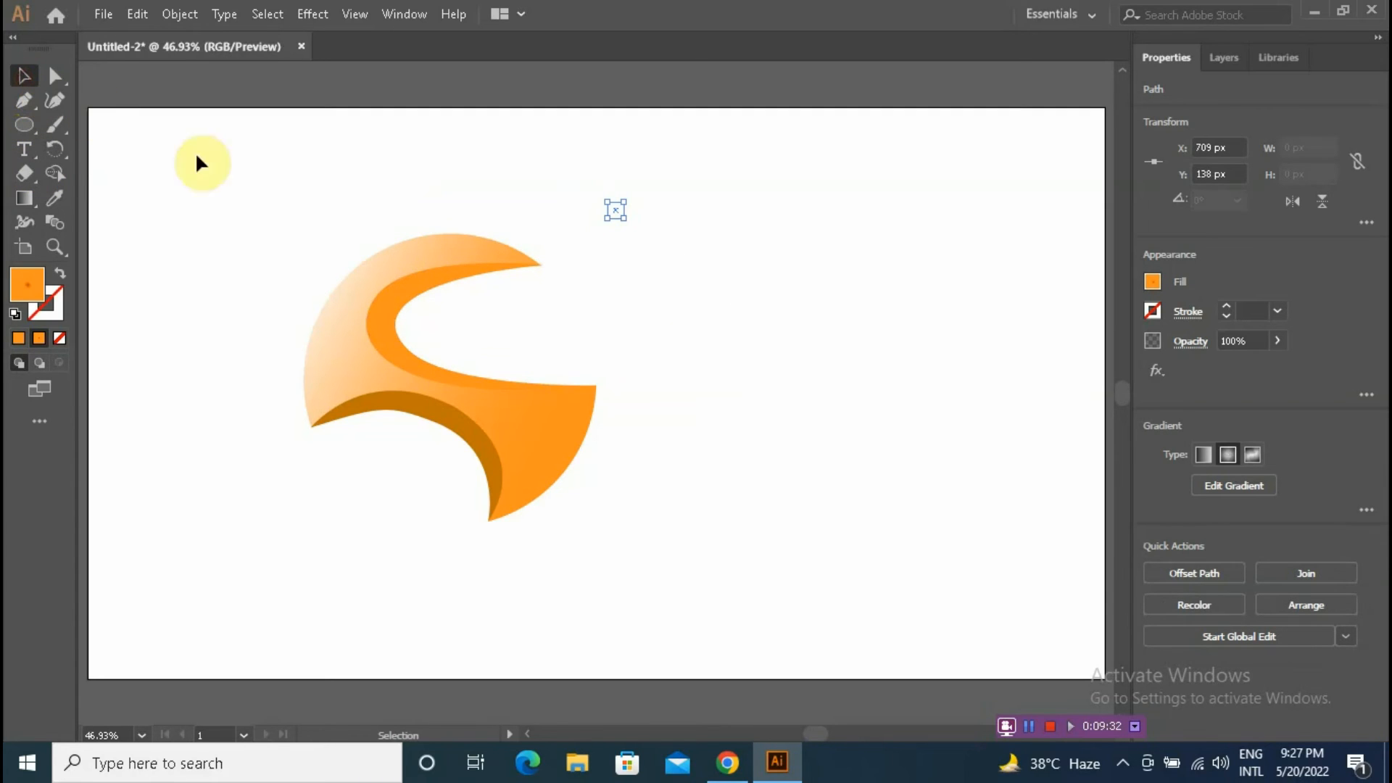
{"action": "left_click", "coordinate": [747, 308]}
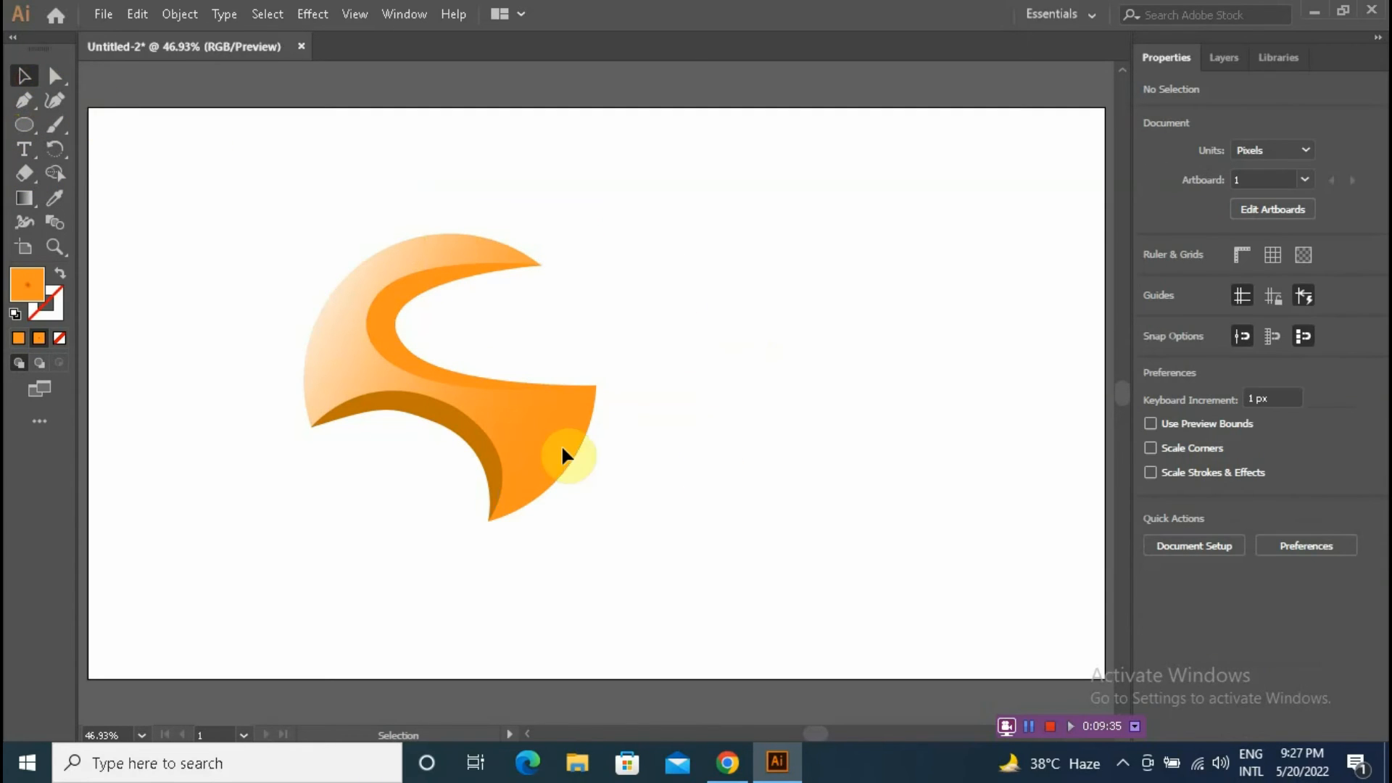
Step: Select the lower dark crescent and fill it with the orange-to-white gradient swatch
{"action": "left_click", "coordinate": [441, 432]}
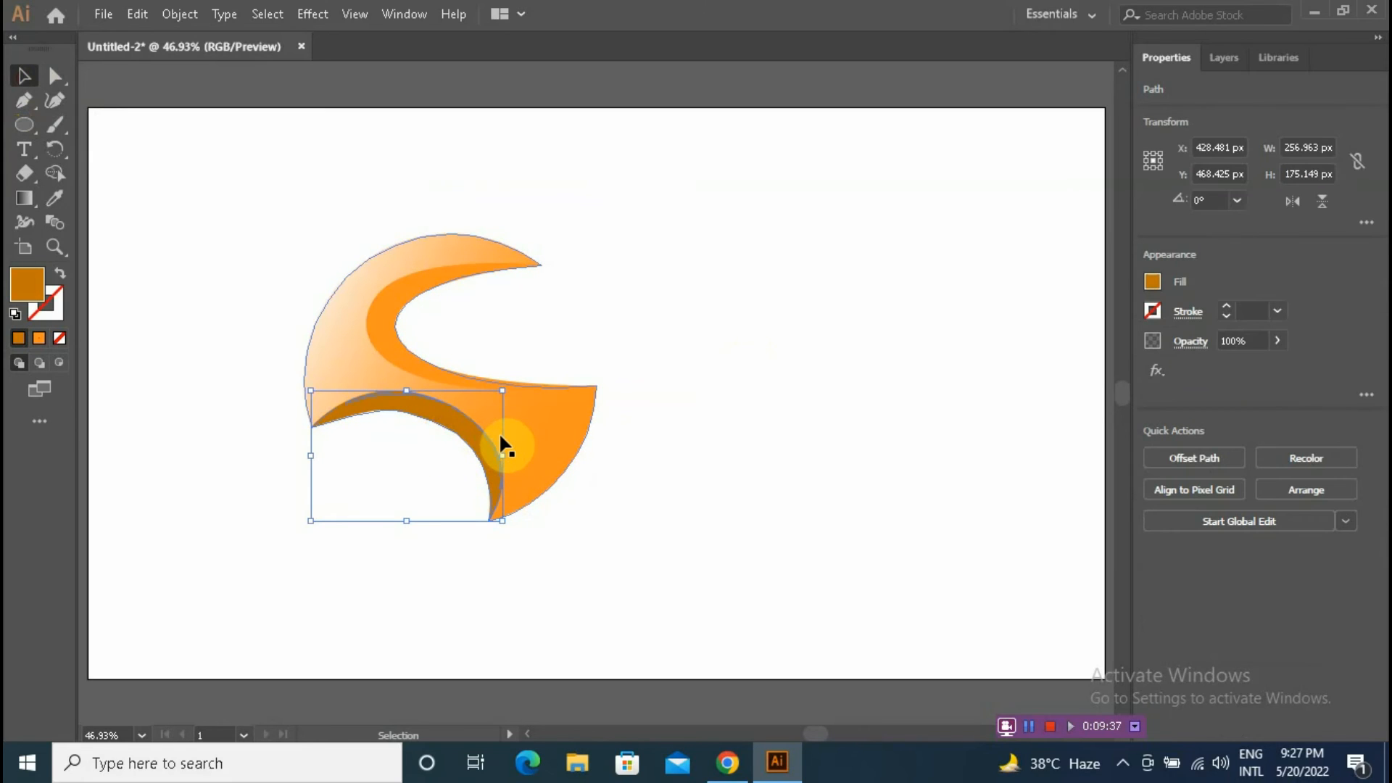
{"action": "left_click", "coordinate": [1156, 285]}
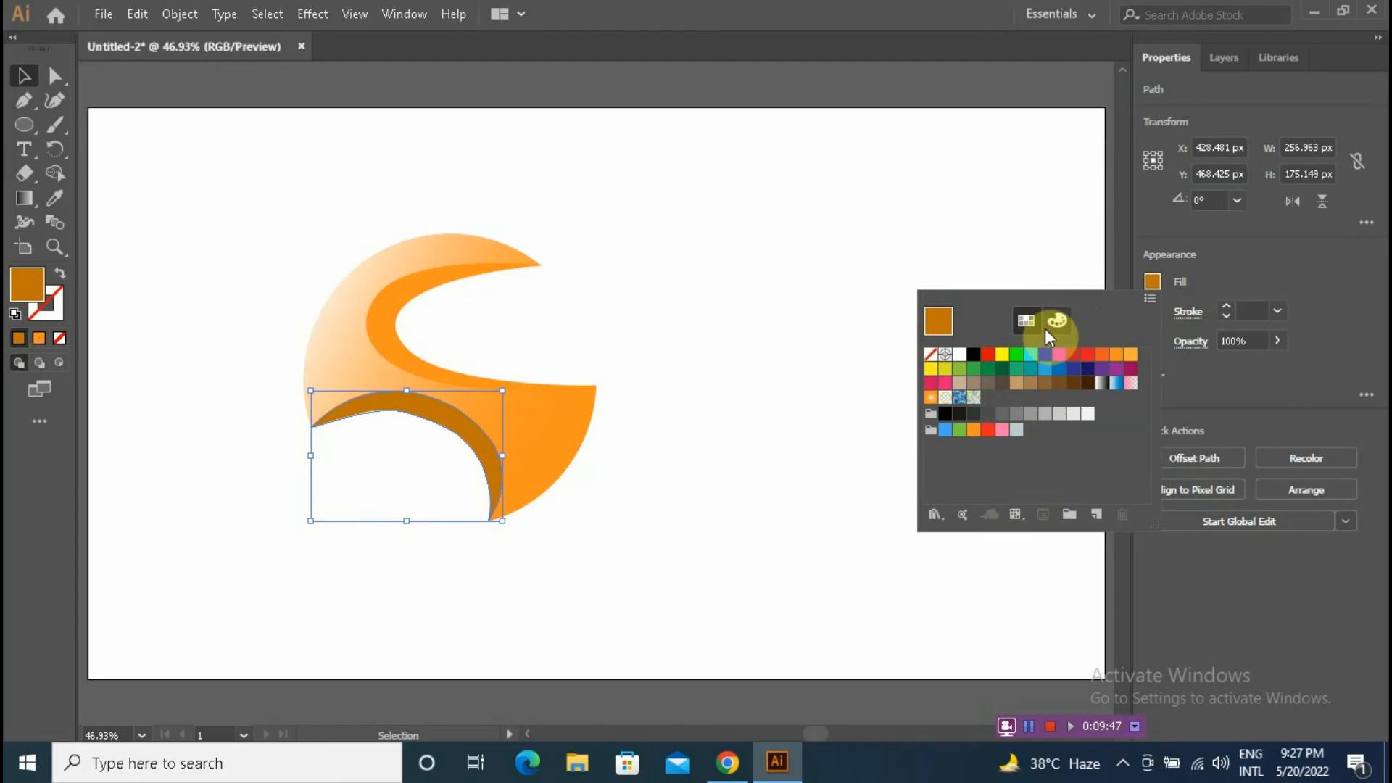
{"action": "left_click", "coordinate": [933, 399]}
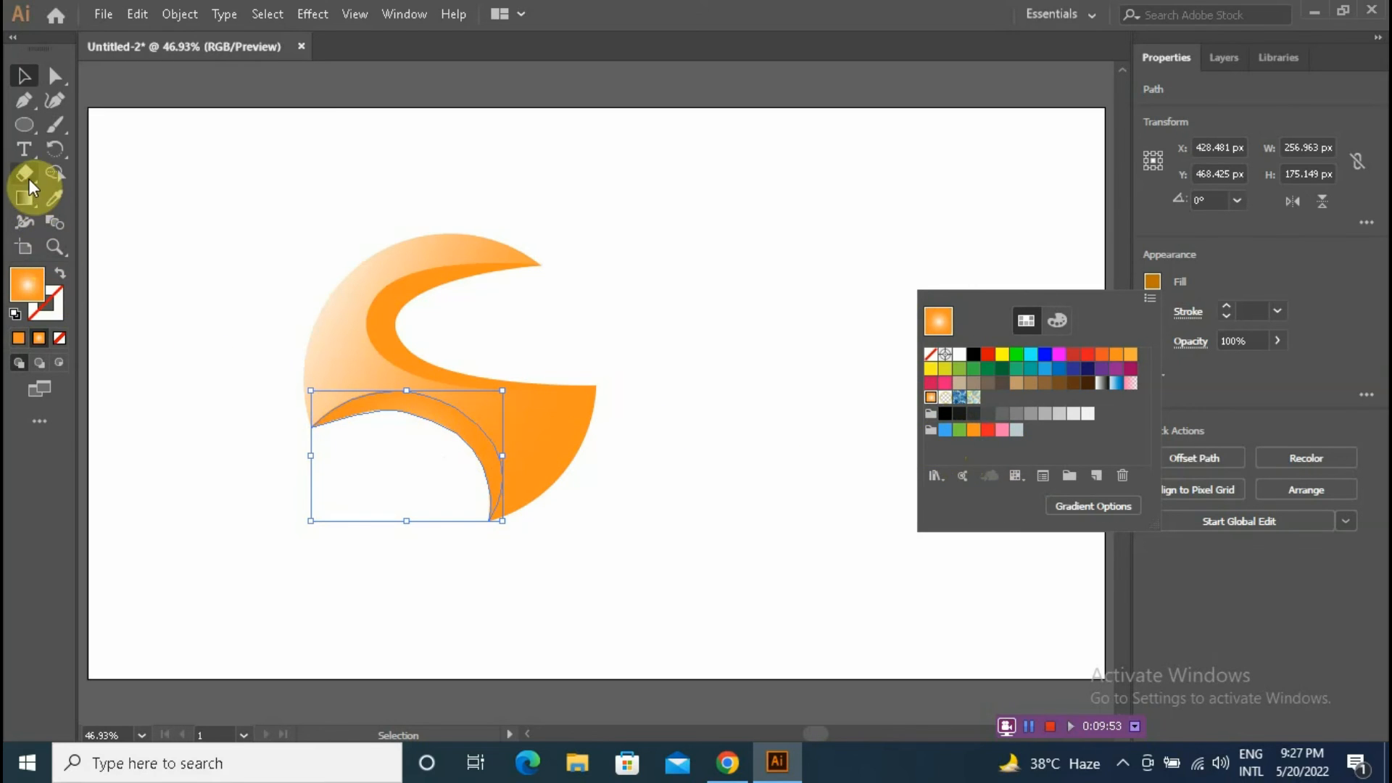
Step: With the Gradient tool, drag the lower crescent's gradient straight up from below the logo to its top, then deselect
{"action": "left_click", "coordinate": [24, 205]}
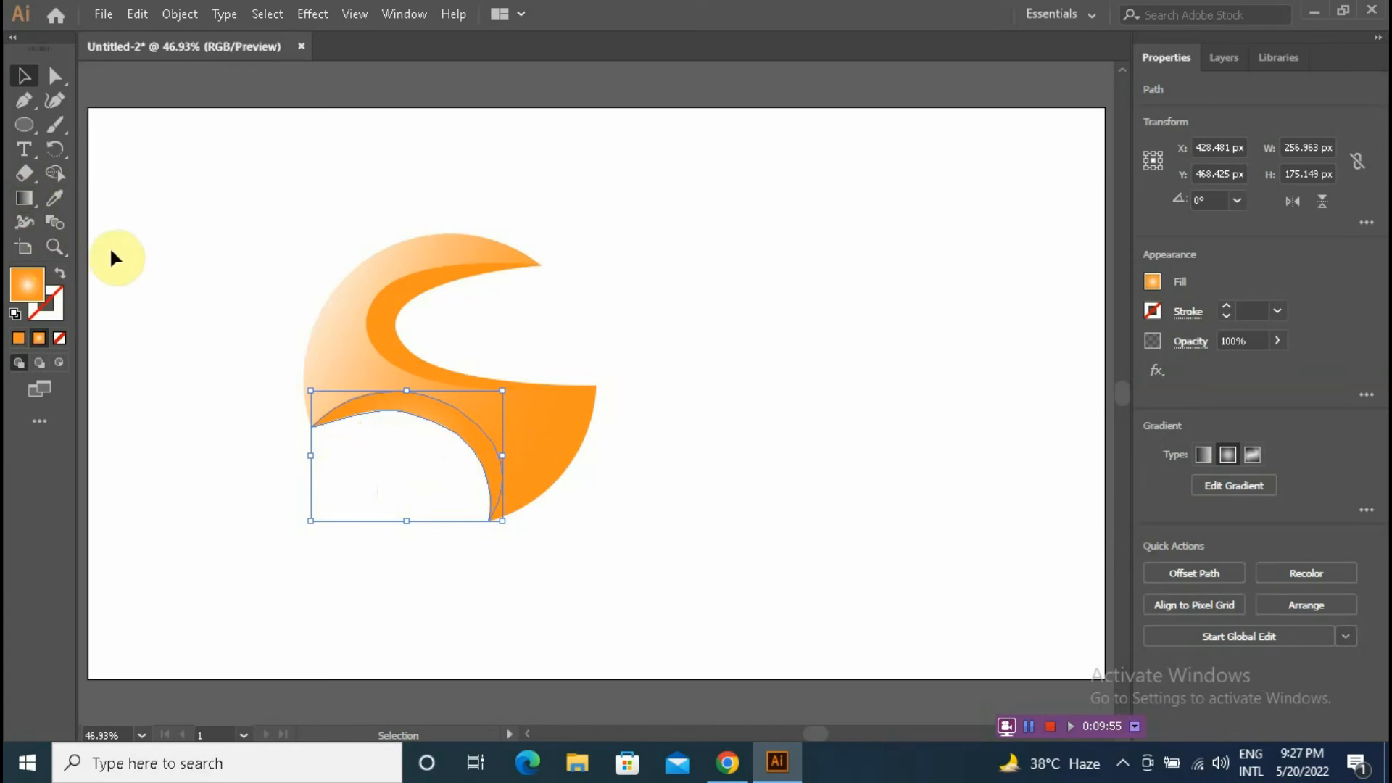
{"action": "left_click", "coordinate": [24, 200]}
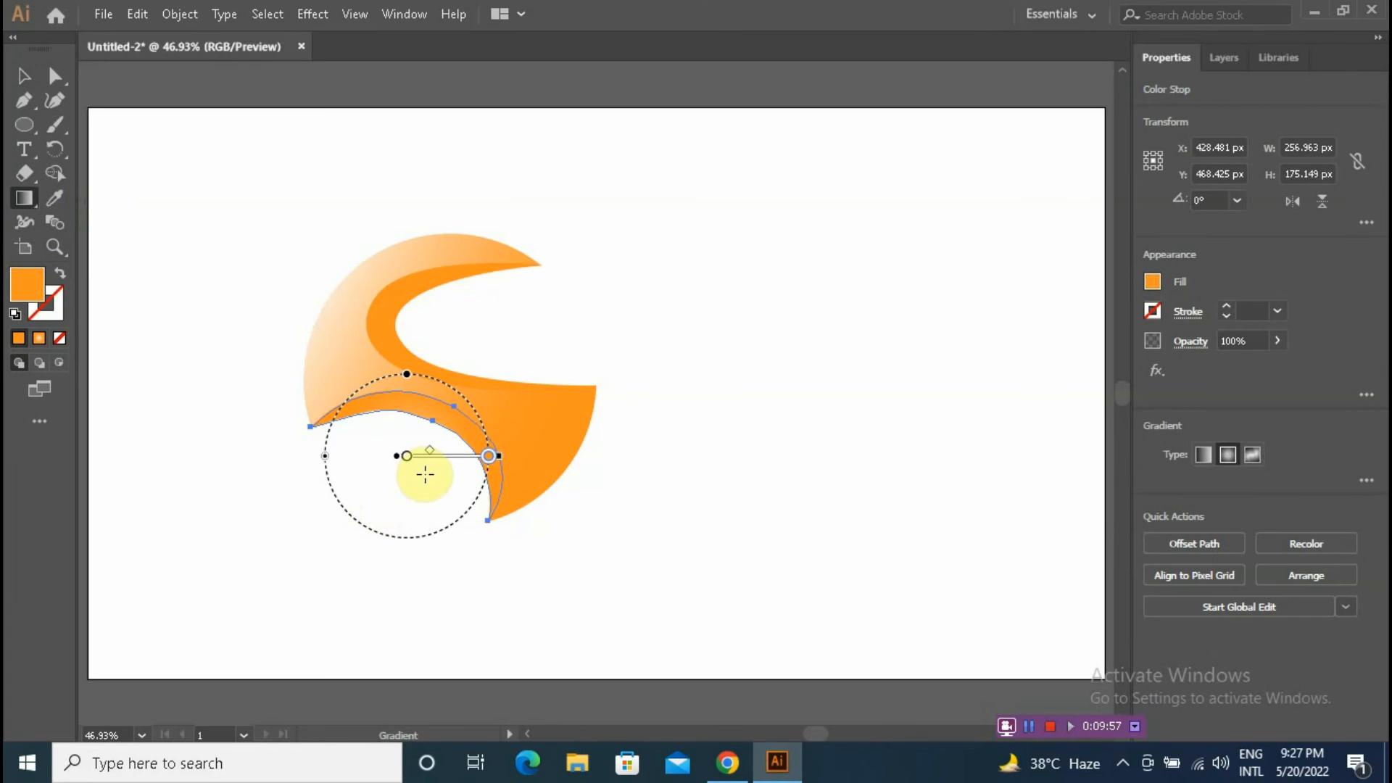
{"action": "left_click_drag", "start_coordinate": [418, 548], "coordinate": [429, 245]}
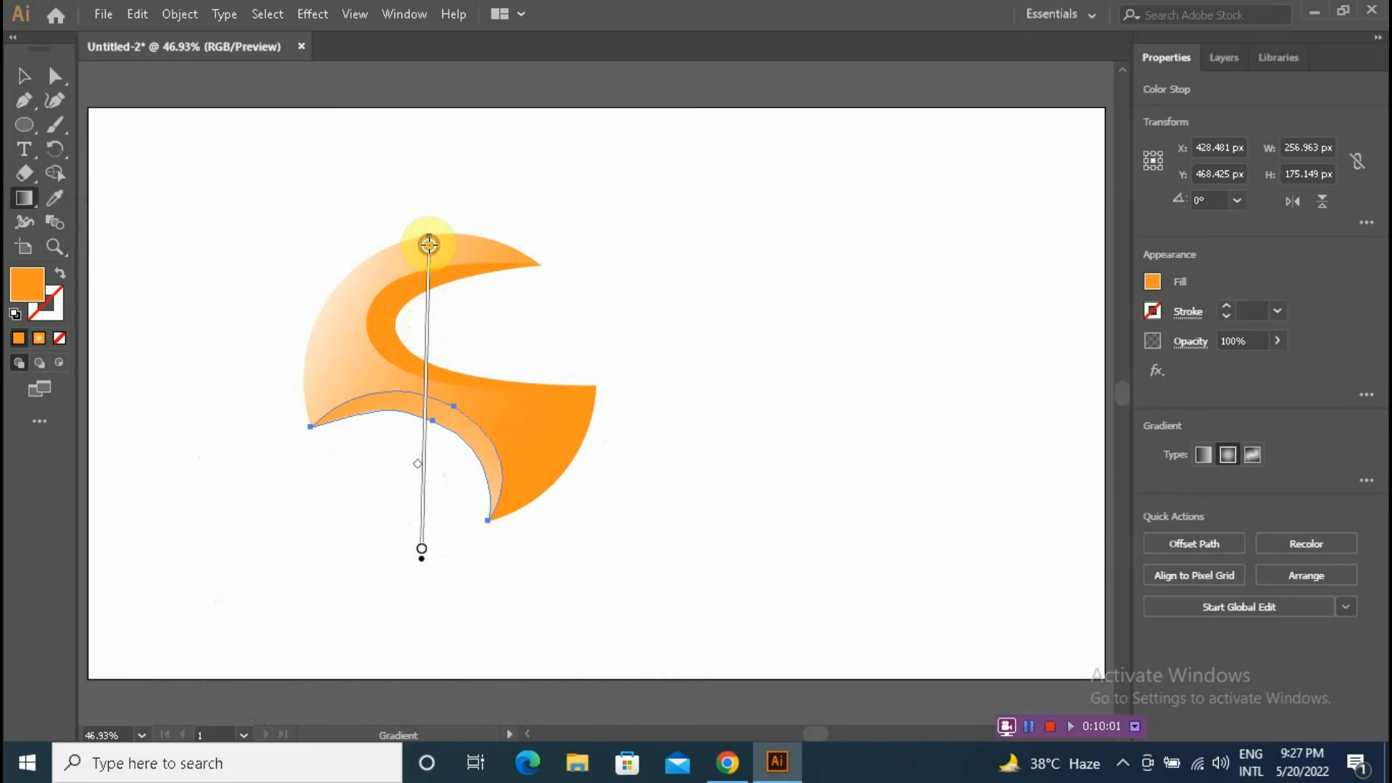
{"action": "left_click", "coordinate": [24, 75]}
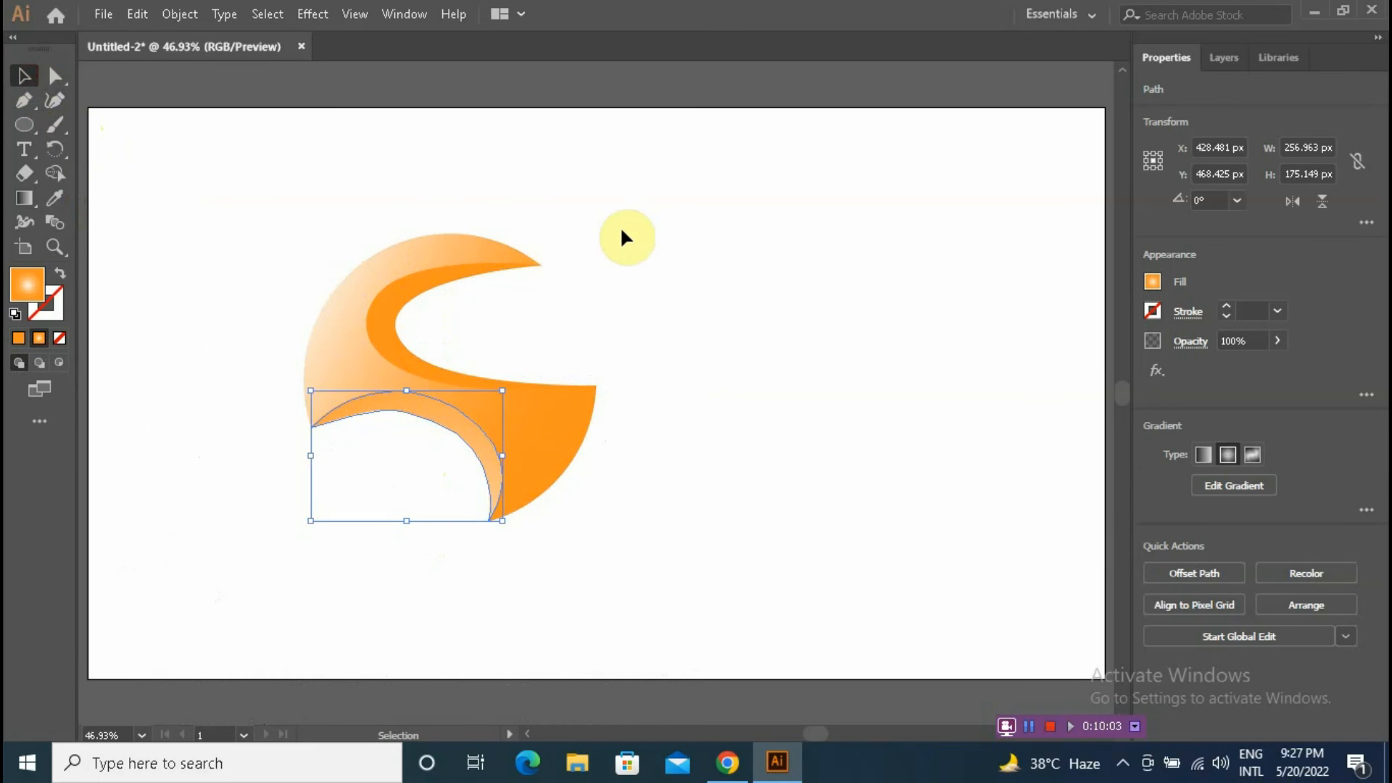
{"action": "left_click", "coordinate": [622, 229]}
Step: Select all the logo shapes and group them, then deselect
{"action": "left_click_drag", "start_coordinate": [233, 208], "coordinate": [654, 594]}
{"action": "right_click", "coordinate": [535, 434]}
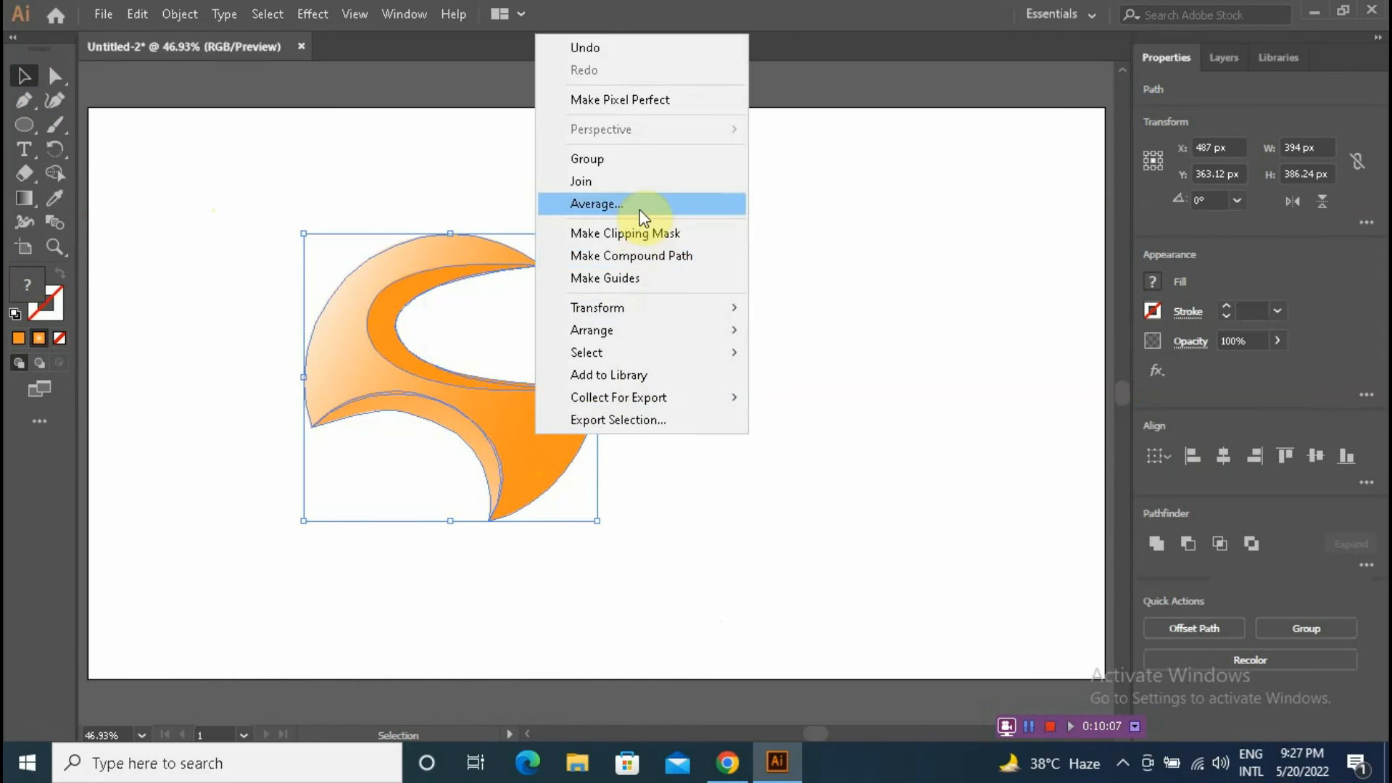
{"action": "left_click", "coordinate": [632, 158]}
{"action": "left_click", "coordinate": [863, 351]}
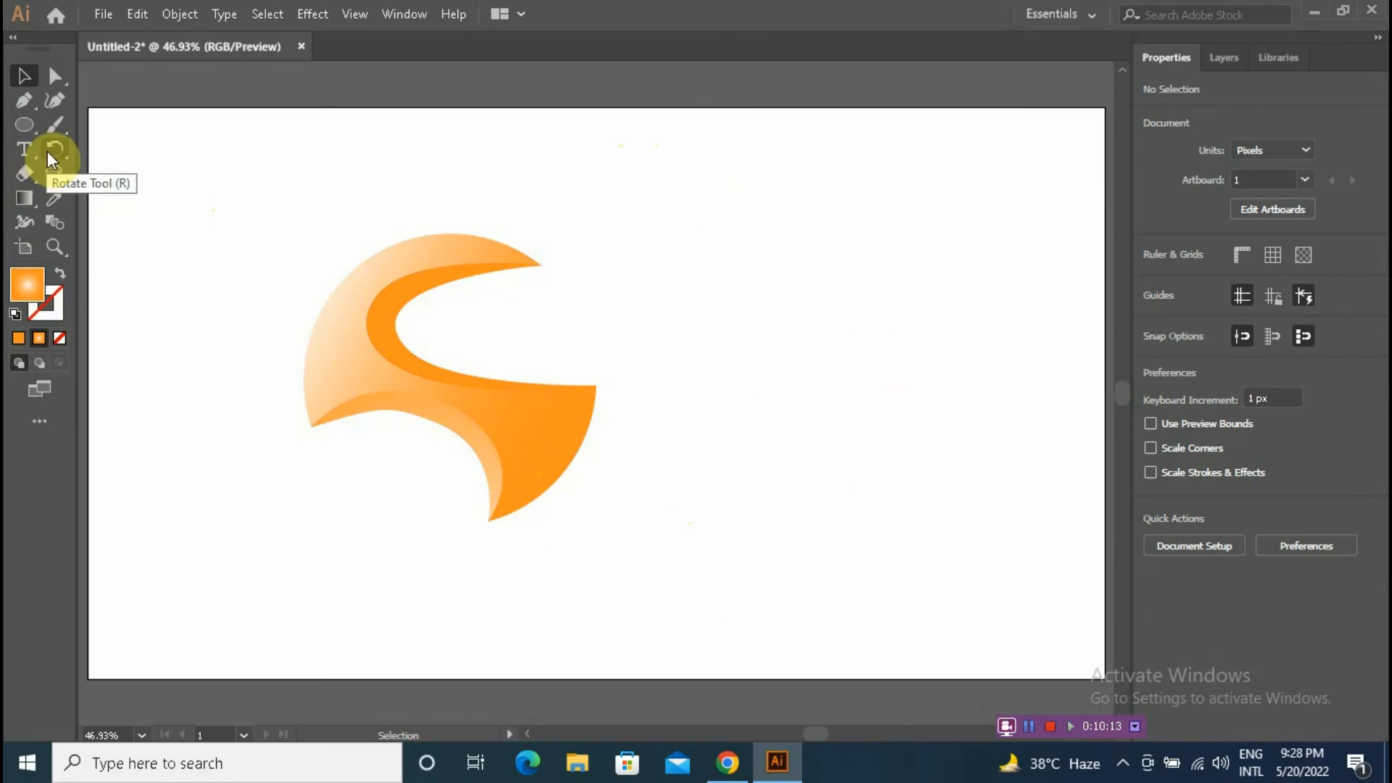
Step: Add point text reading UNF LTD. beside the logo mark
{"action": "left_click", "coordinate": [21, 148]}
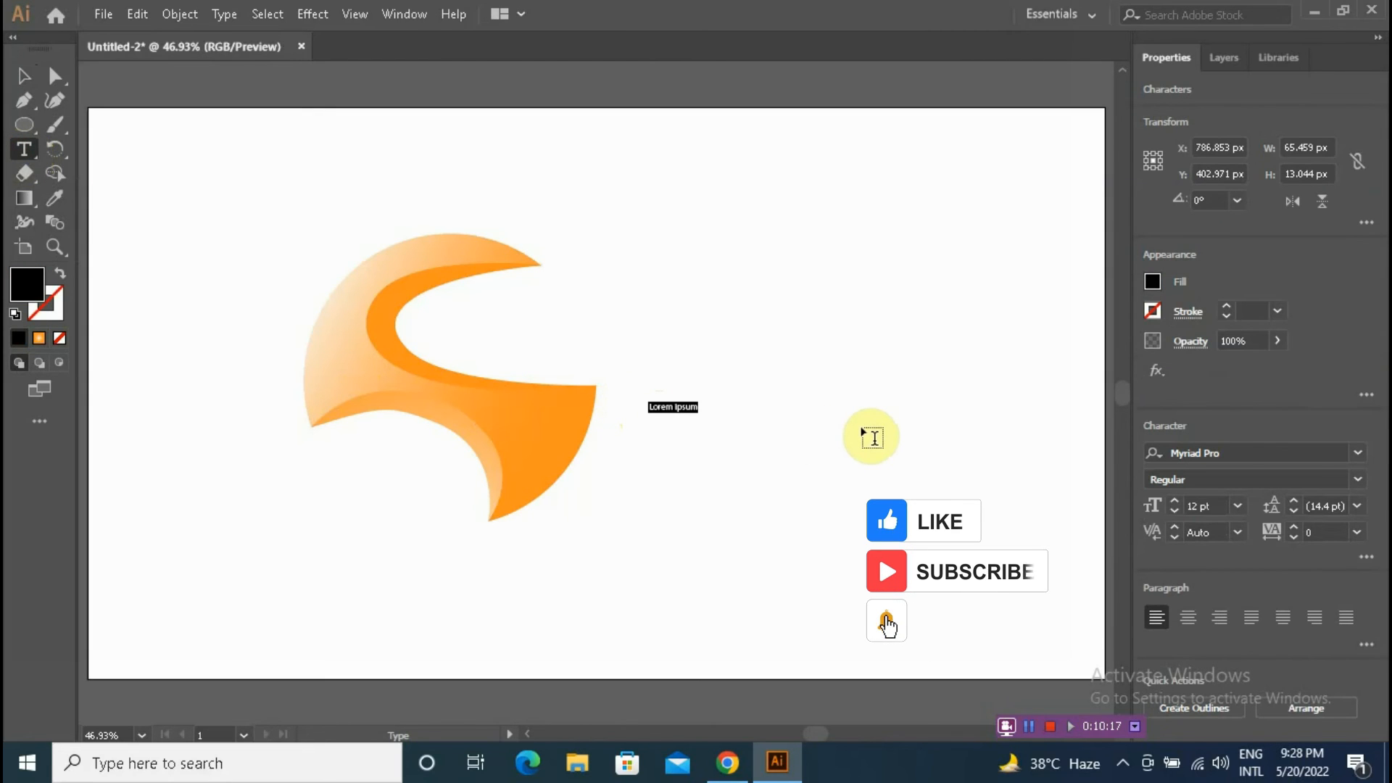
{"action": "type", "text": "UNF "}
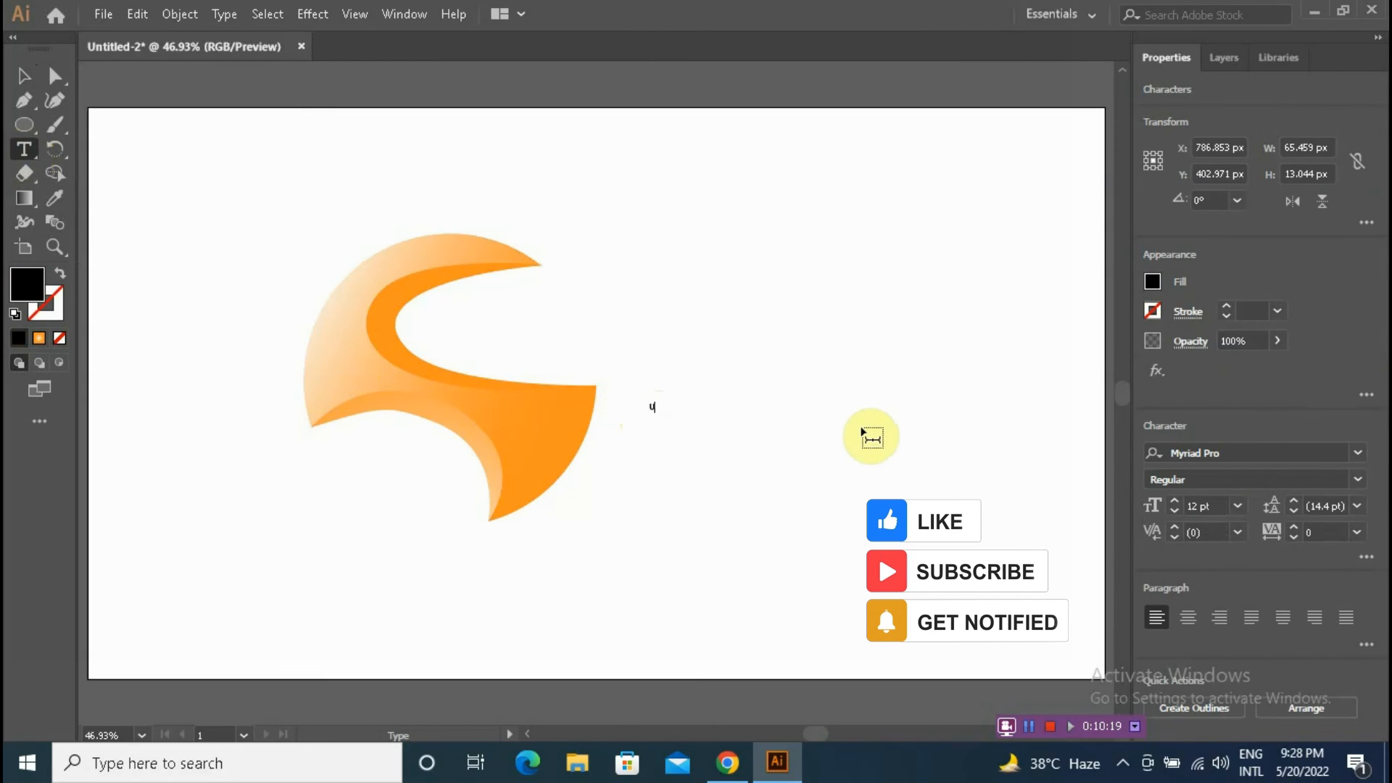
{"action": "type", "text": "L"}
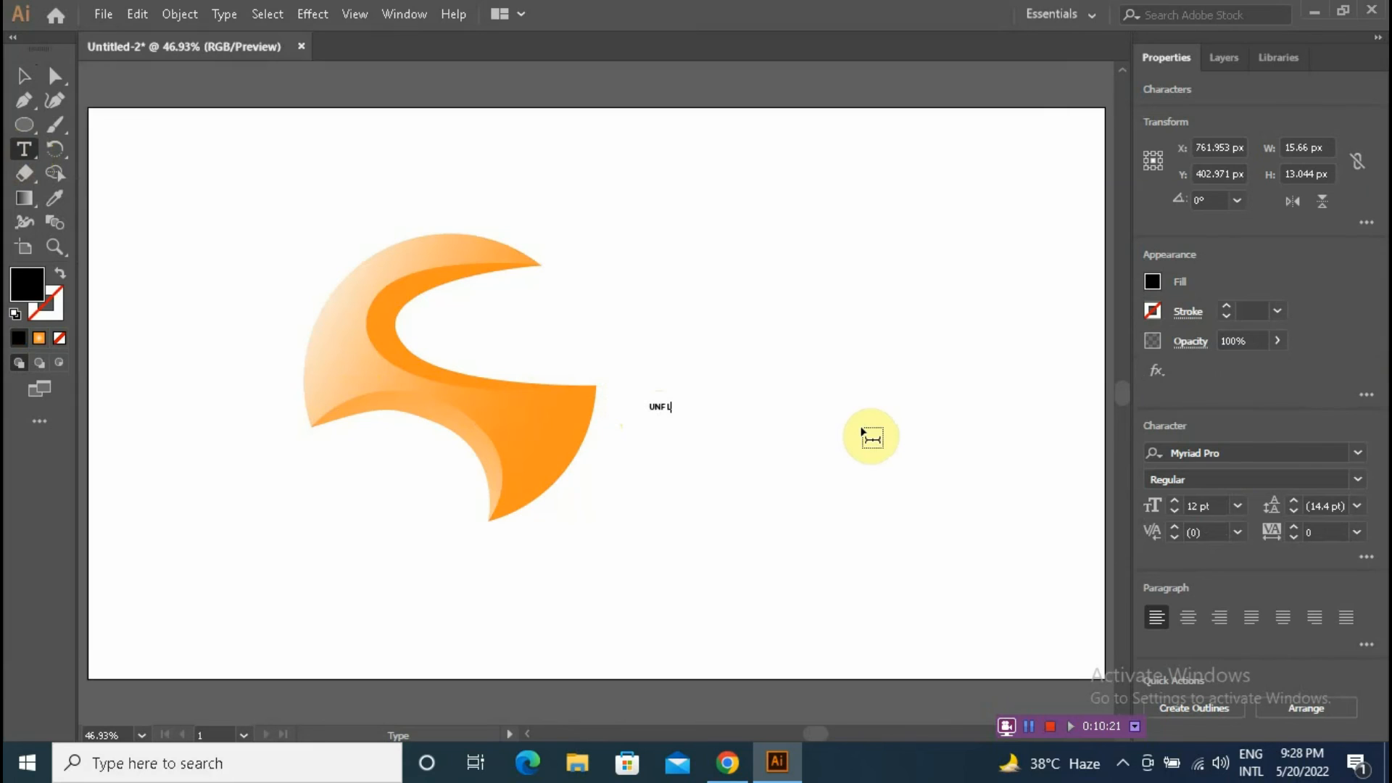
{"action": "type", "text": "TD."}
{"action": "left_click", "coordinate": [24, 75]}
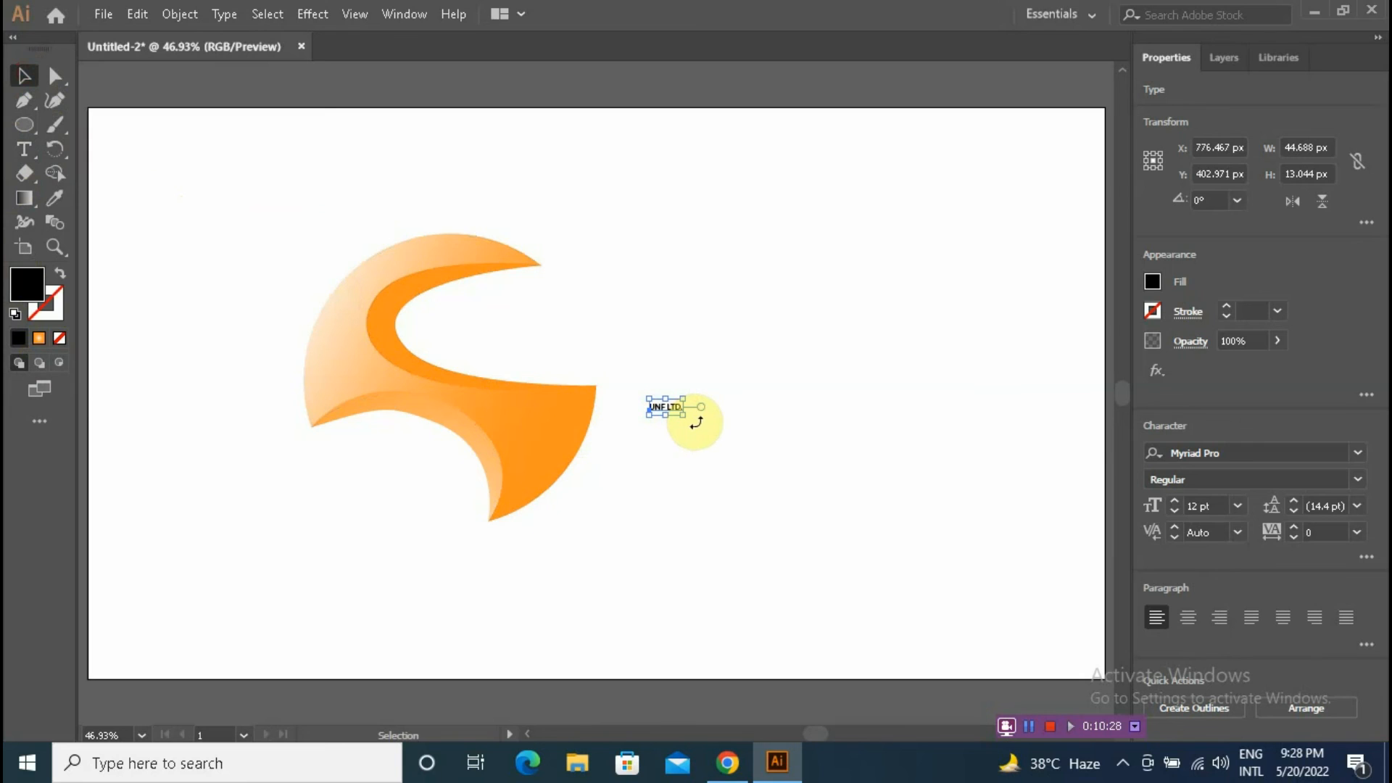
Step: Scale the UNF LTD. text up to about 172 pt and place it beneath the logo mark
{"action": "left_click_drag", "start_coordinate": [683, 414], "coordinate": [799, 488]}
{"action": "left_click_drag", "start_coordinate": [648, 388], "coordinate": [731, 389]}
{"action": "left_click_drag", "start_coordinate": [862, 460], "coordinate": [955, 451]}
{"action": "left_click_drag", "start_coordinate": [705, 479], "coordinate": [404, 586]}
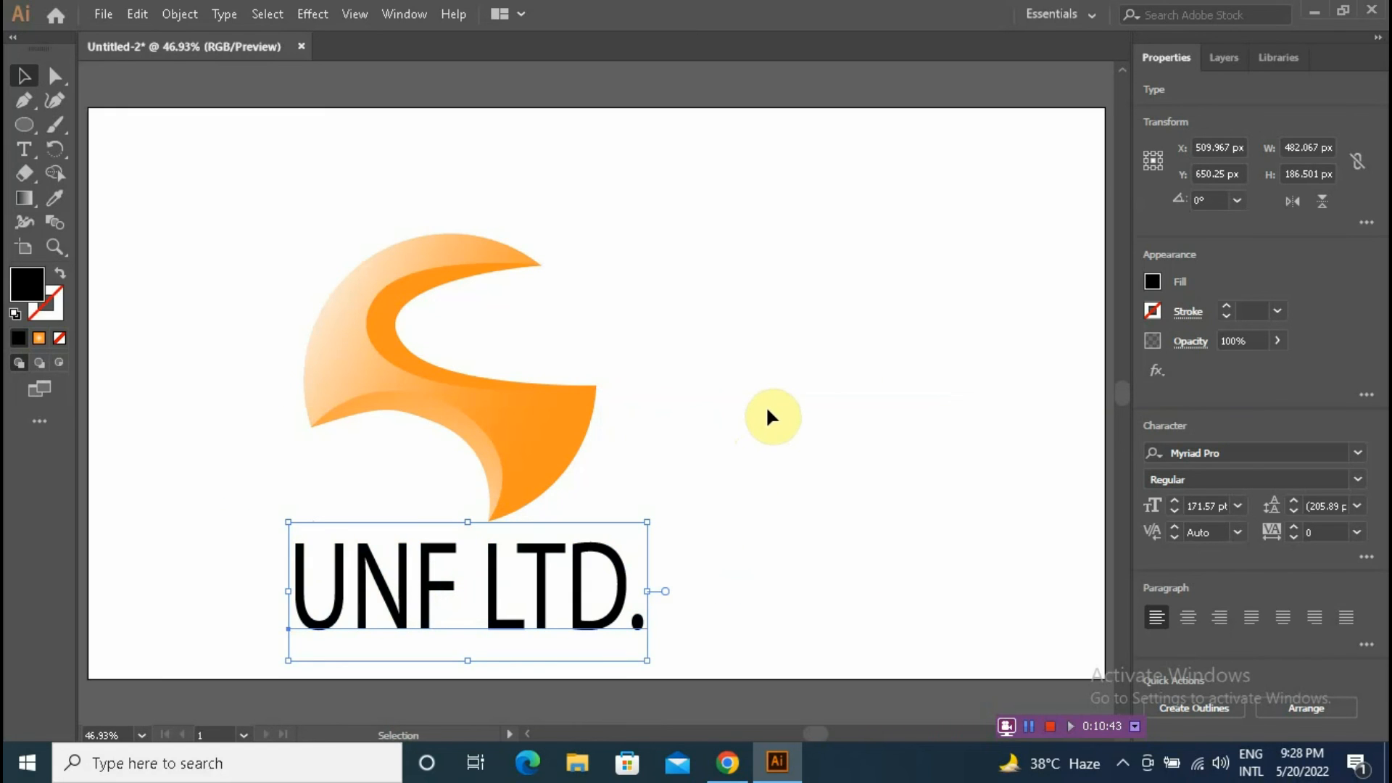
Step: Select the UNF LTD letters and fill them with a dark red swatch
{"action": "double_click", "coordinate": [456, 604]}
{"action": "left_click_drag", "start_coordinate": [482, 619], "coordinate": [455, 609]}
{"action": "key", "text": "ctrl+z"}
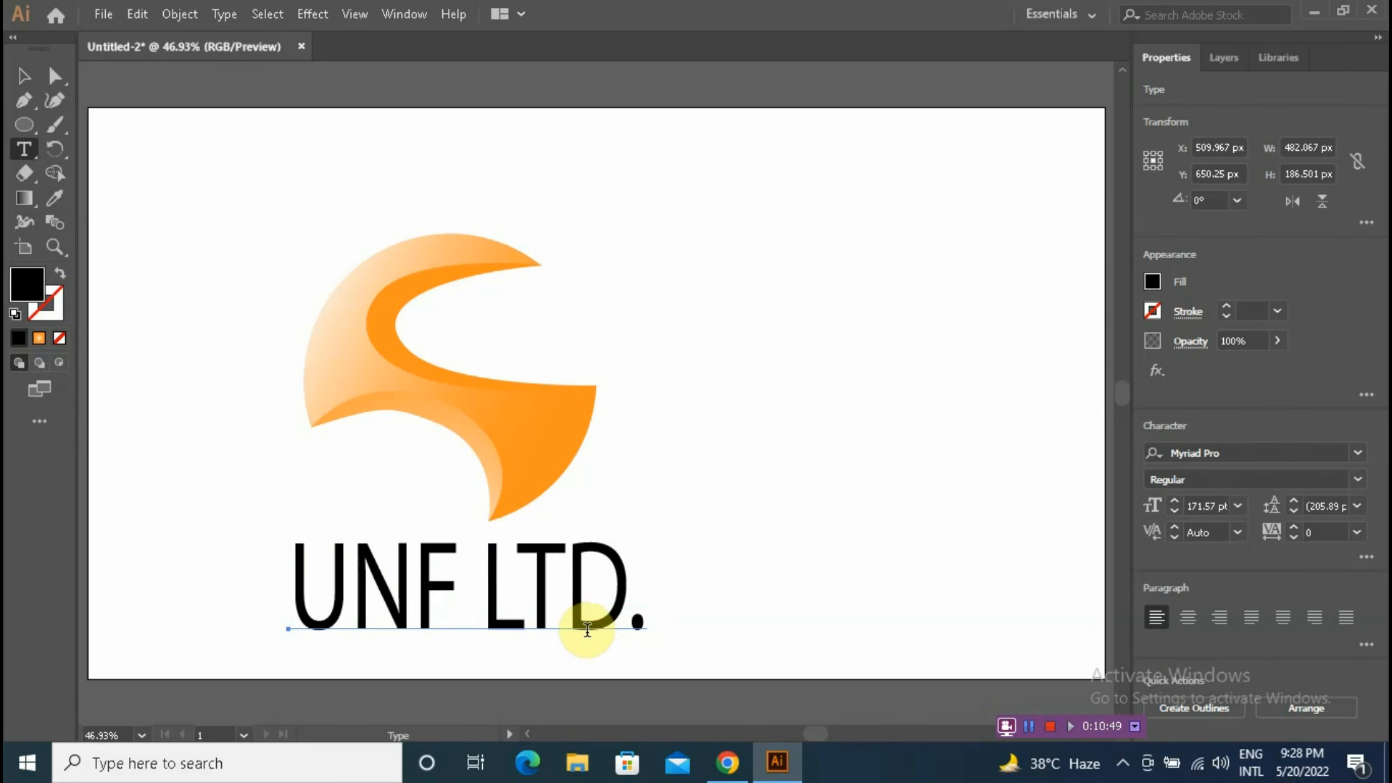
{"action": "left_click_drag", "start_coordinate": [629, 607], "coordinate": [315, 604]}
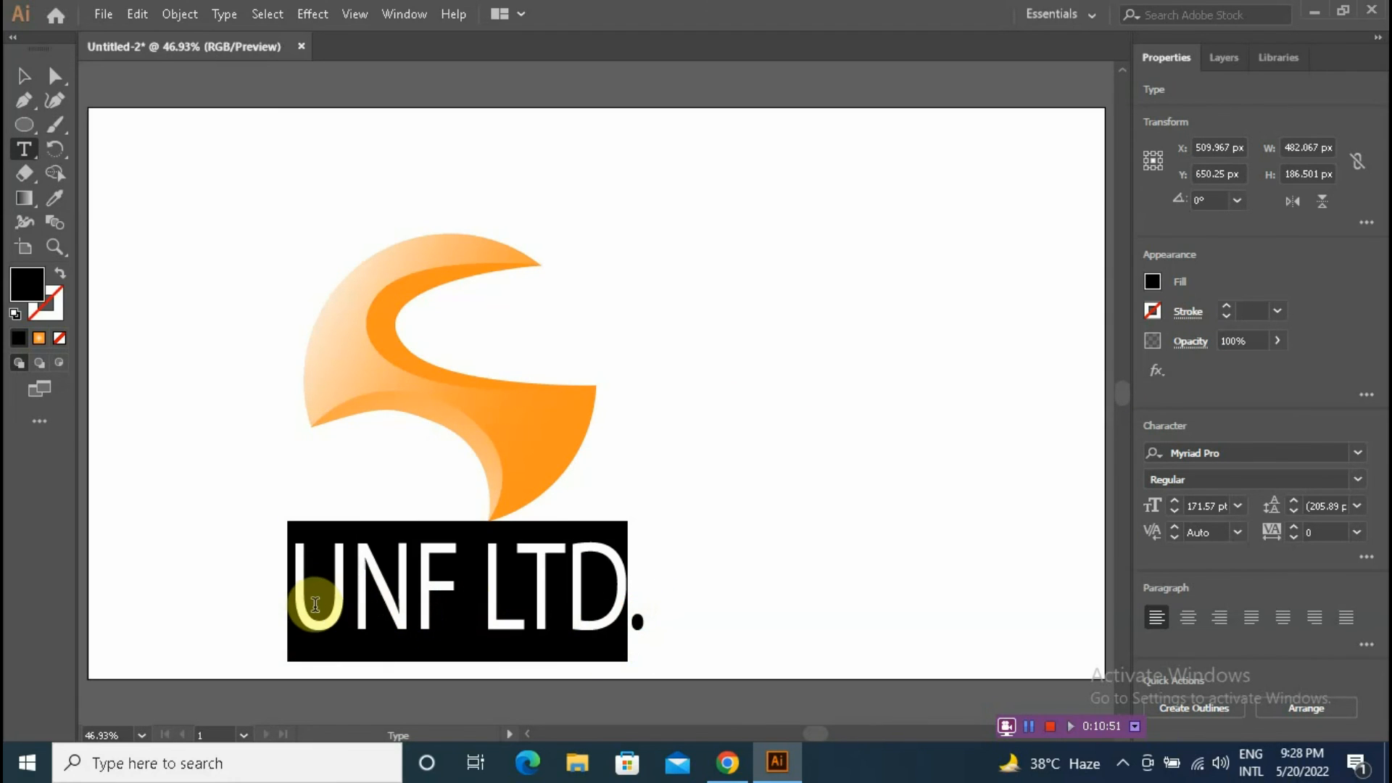
{"action": "left_click", "coordinate": [1152, 281]}
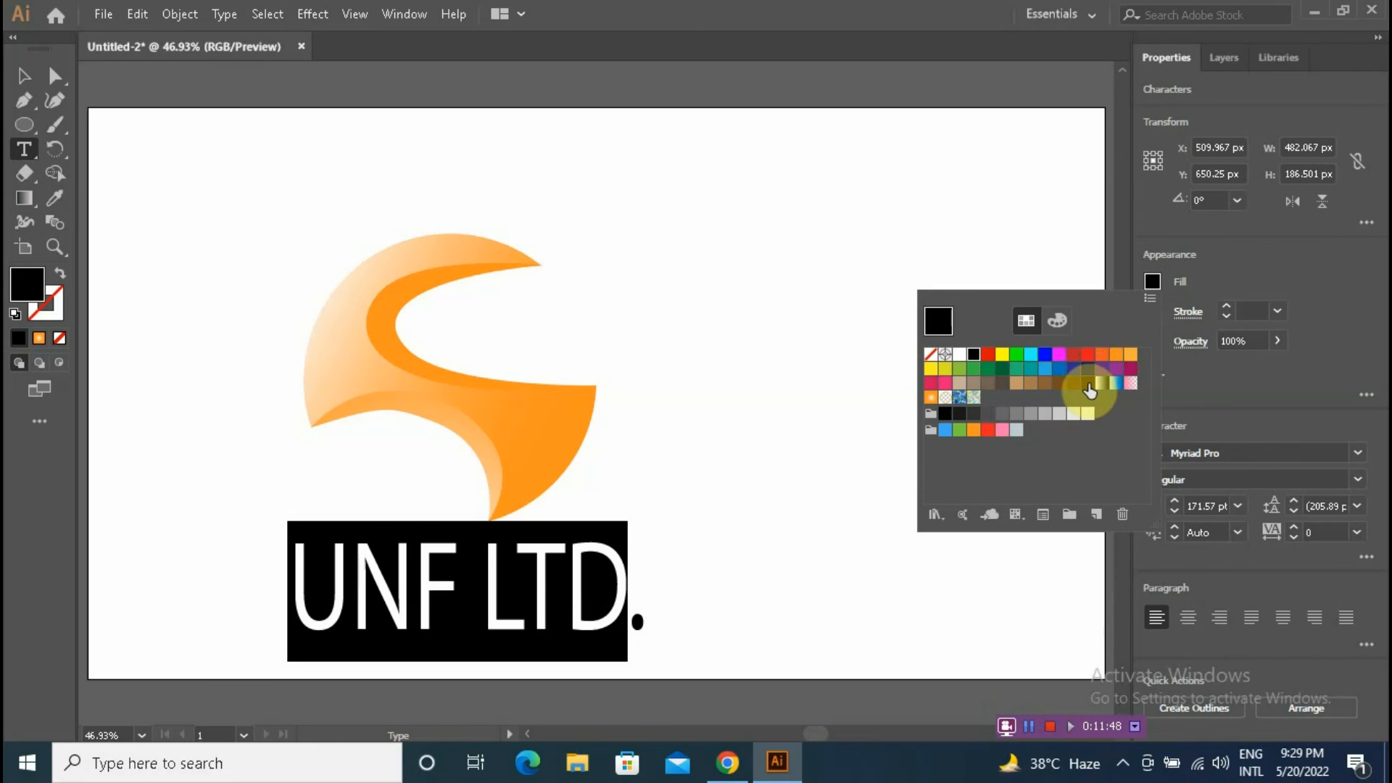
{"action": "left_click", "coordinate": [1060, 354]}
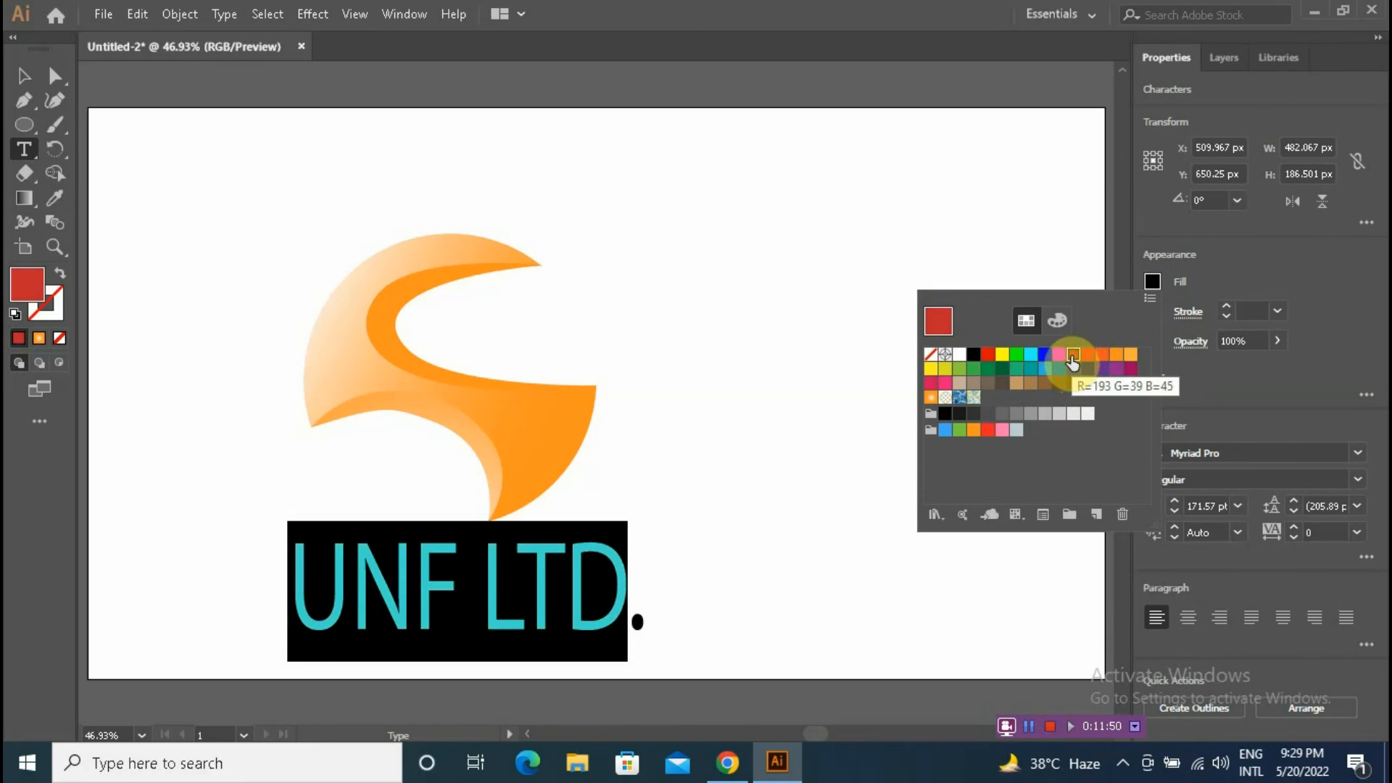
{"action": "key", "text": "Escape"}
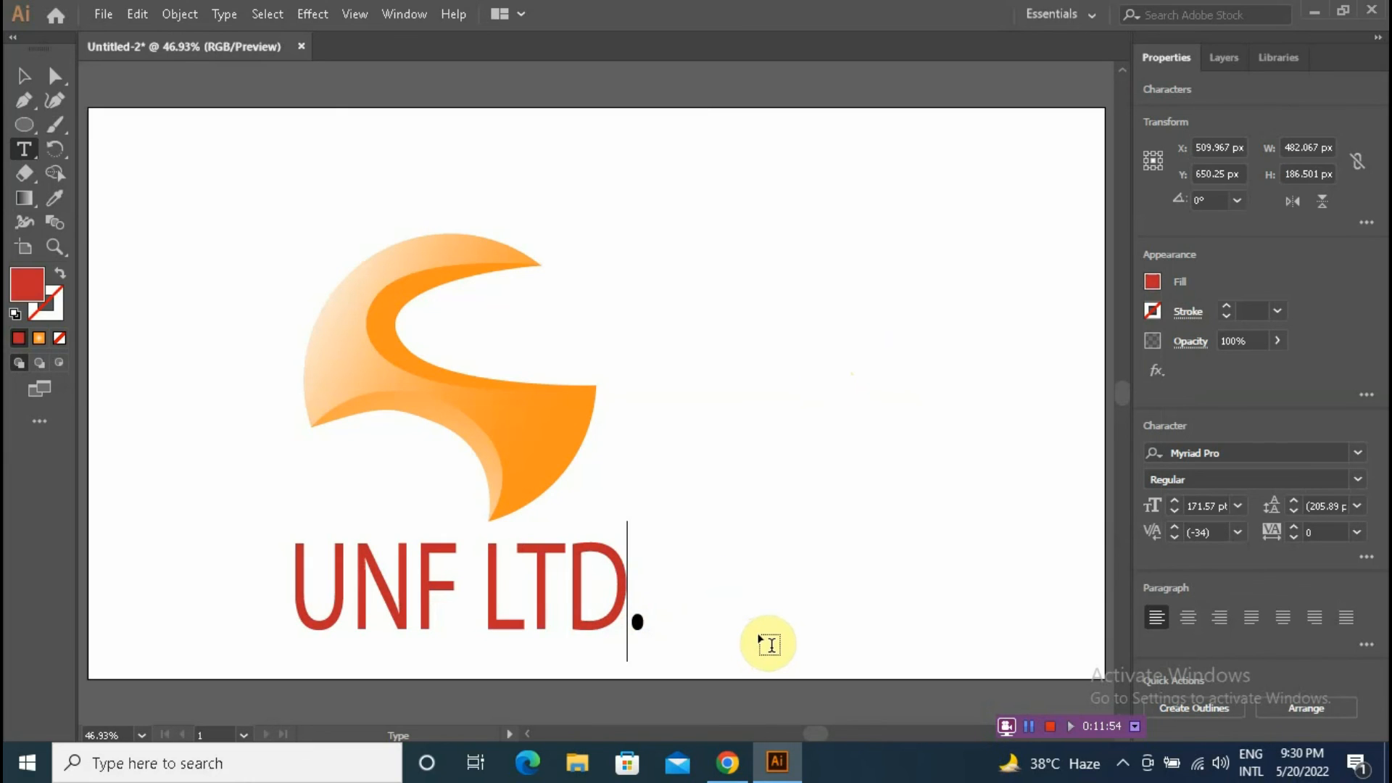
Step: Delete the period after UNF LTD and fill the letters with an orange swatch
{"action": "key", "text": "Delete"}
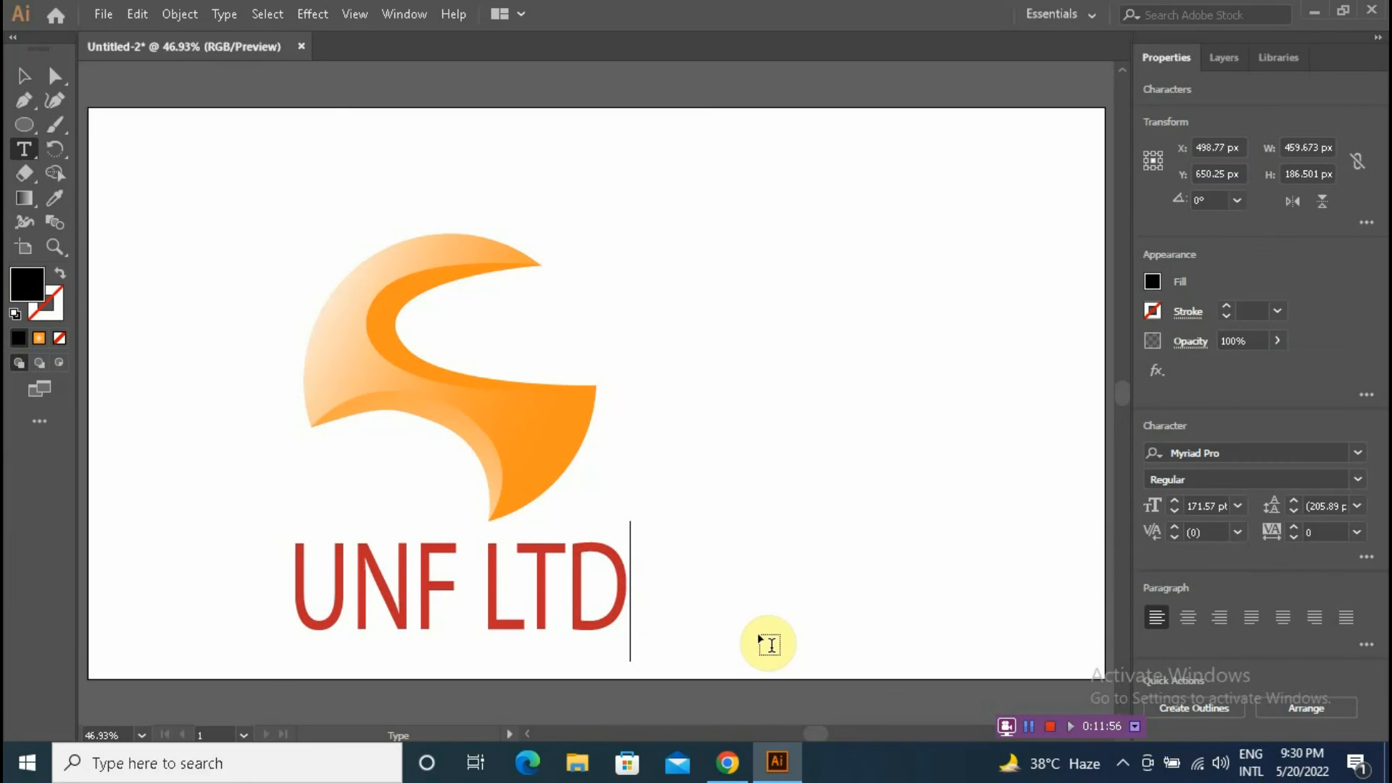
{"action": "scroll", "coordinate": [767, 643], "scroll_direction": "up", "scroll_amount": 1}
{"action": "left_click_drag", "start_coordinate": [628, 623], "coordinate": [310, 615]}
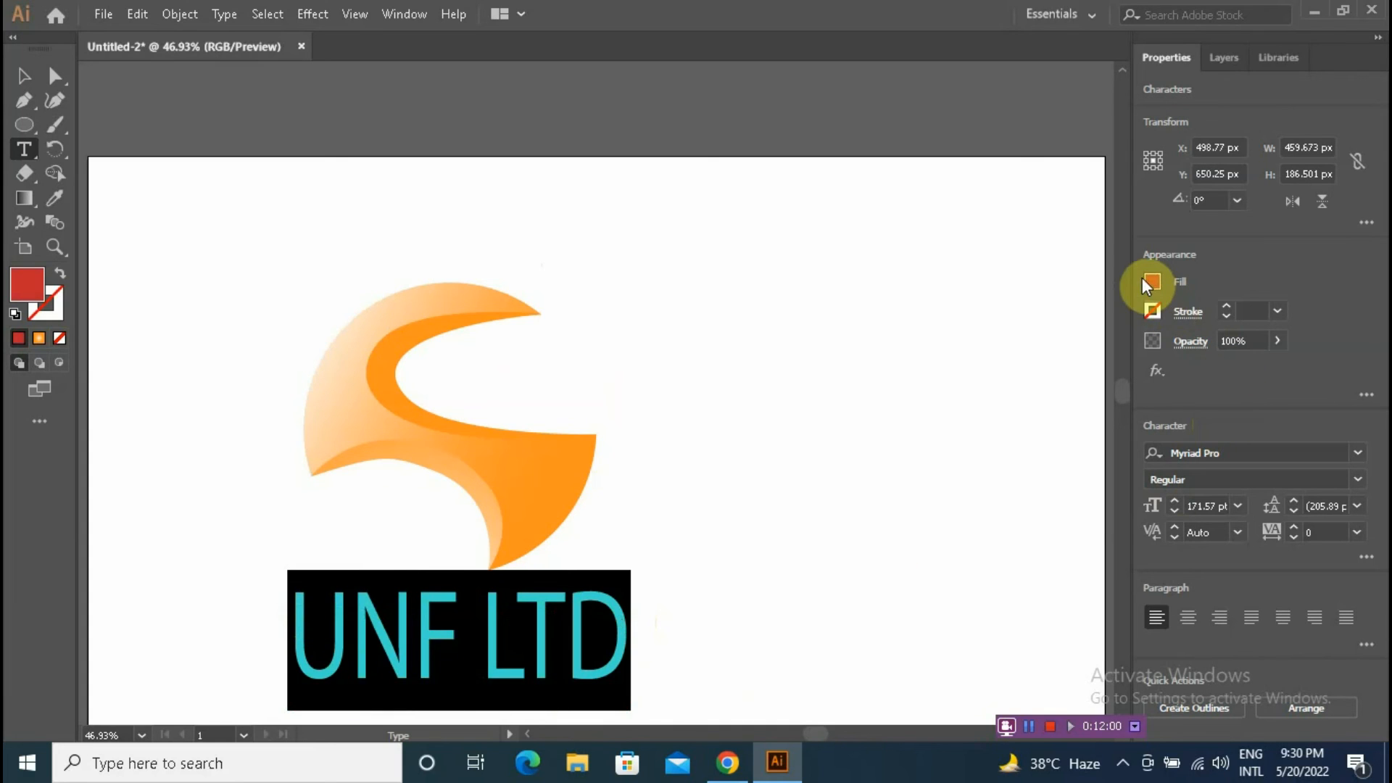
{"action": "left_click", "coordinate": [1146, 280]}
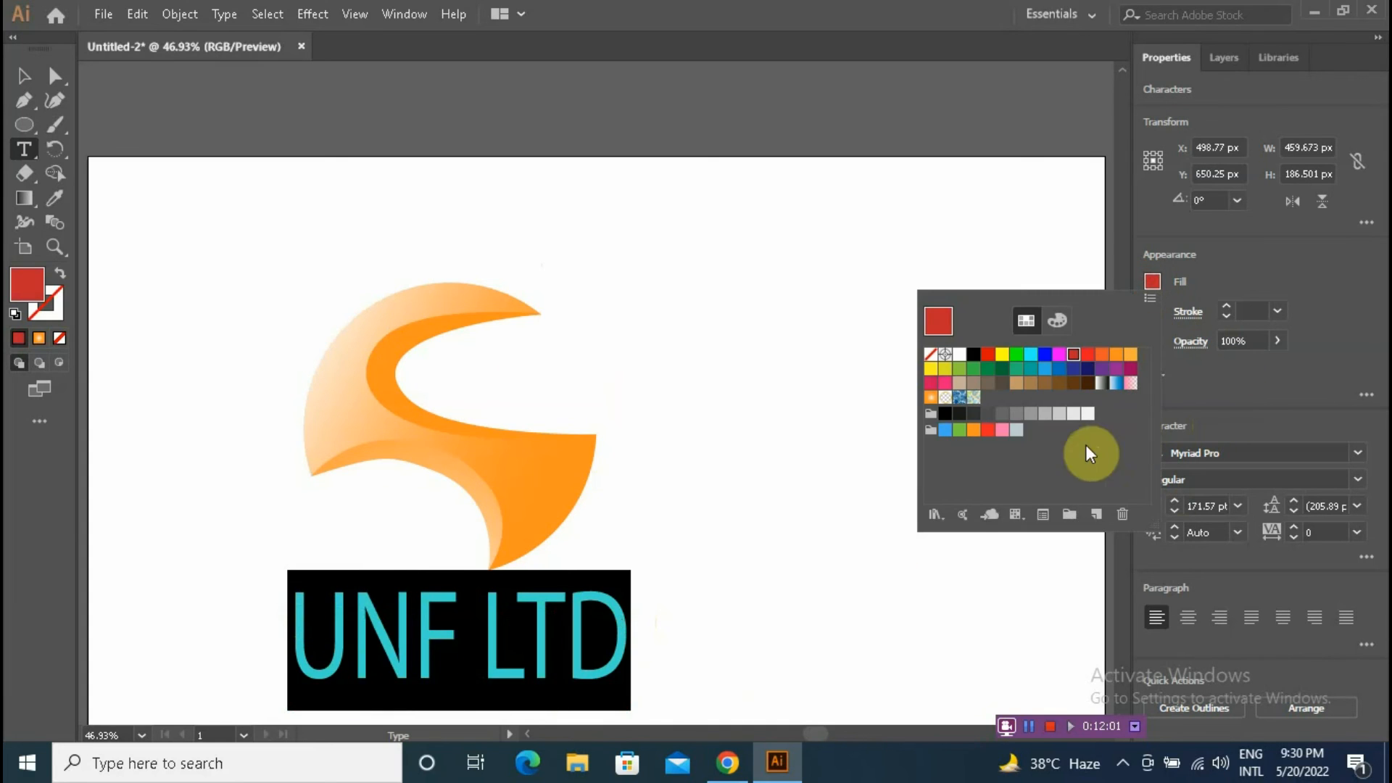
{"action": "left_click", "coordinate": [1101, 354]}
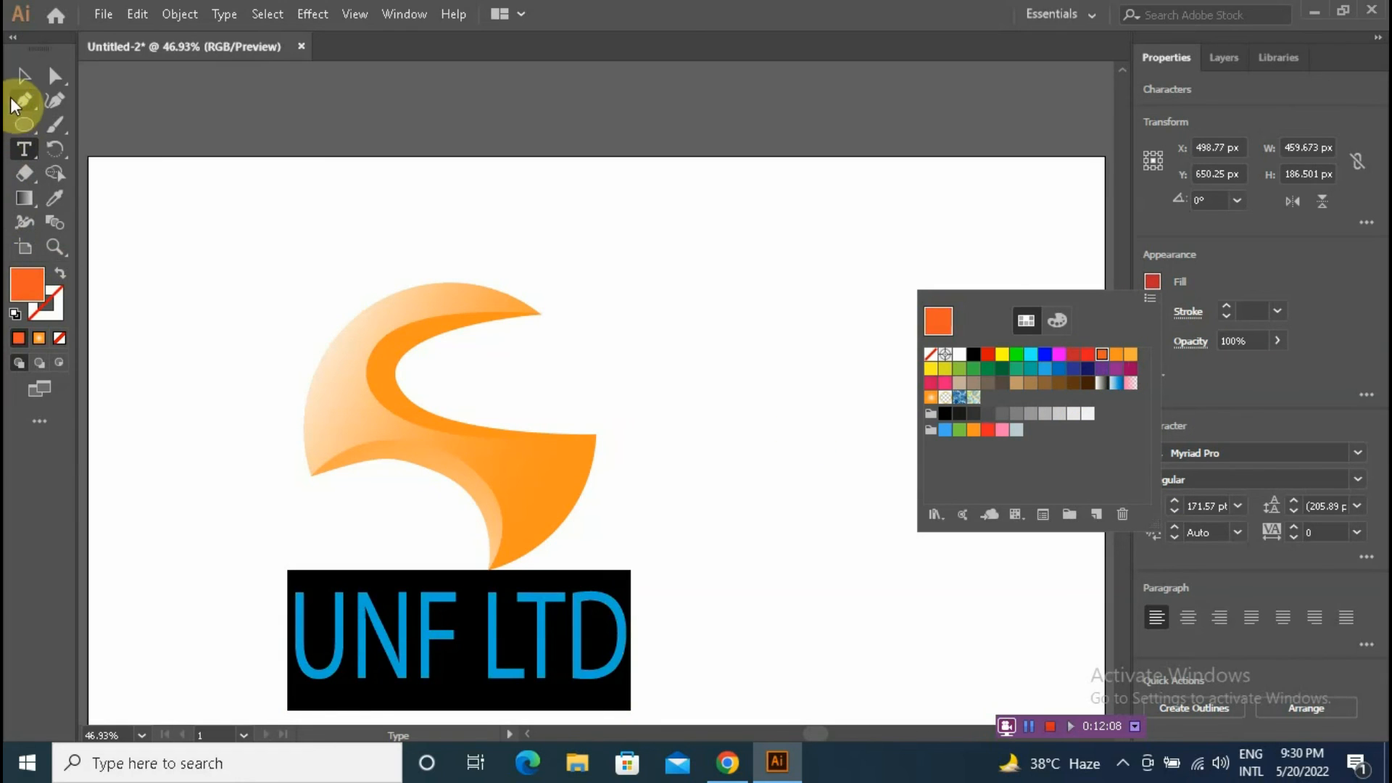
{"action": "left_click", "coordinate": [629, 282]}
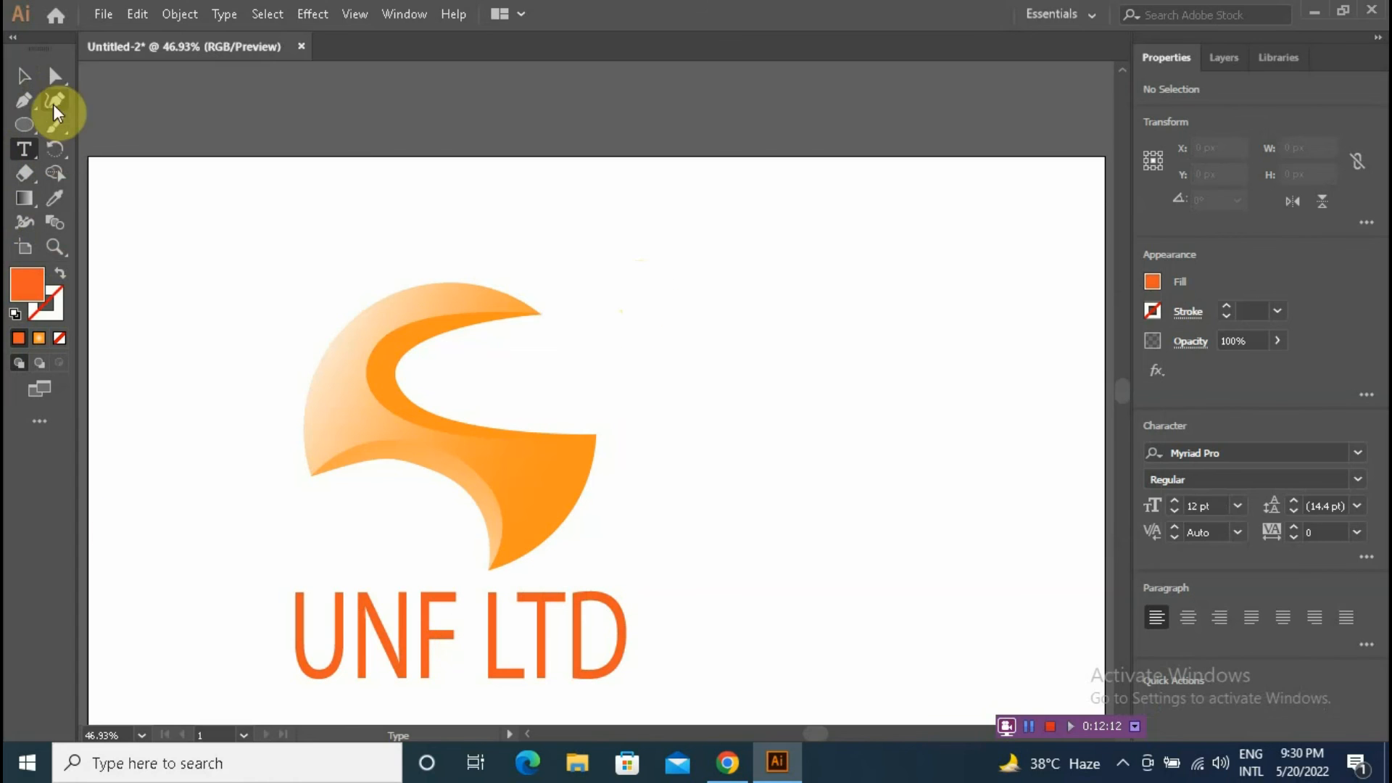
Step: Move the UNF LTD text to the right of the logo mark, placing the pair side by side
{"action": "left_click", "coordinate": [24, 76]}
{"action": "left_click_drag", "start_coordinate": [551, 608], "coordinate": [877, 493]}
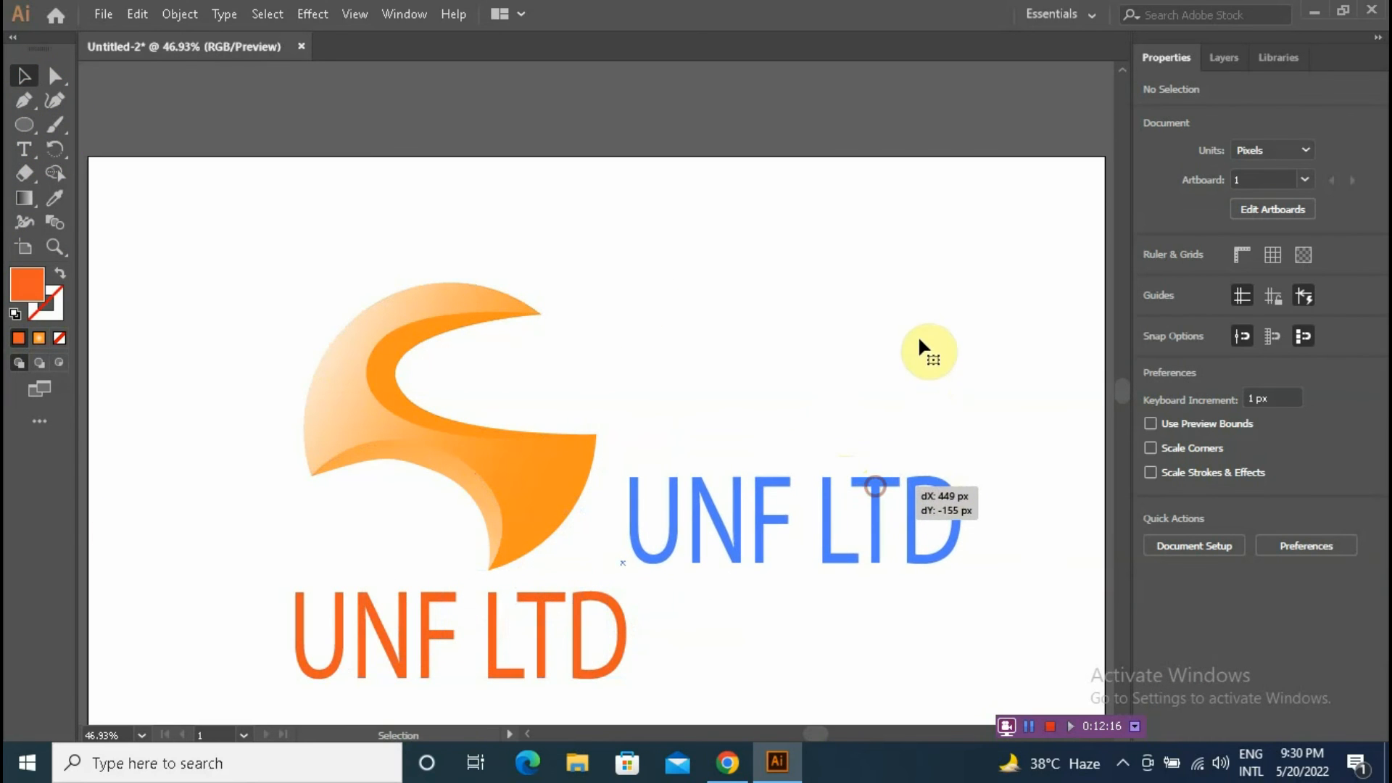
{"action": "left_click_drag", "start_coordinate": [920, 347], "coordinate": [918, 342]}
{"action": "left_click", "coordinate": [390, 498]}
{"action": "left_click_drag", "start_coordinate": [254, 258], "coordinate": [876, 553]}
{"action": "left_click", "coordinate": [950, 407]}
{"action": "left_click_drag", "start_coordinate": [562, 479], "coordinate": [467, 438]}
{"action": "key", "text": "ctrl+z"}
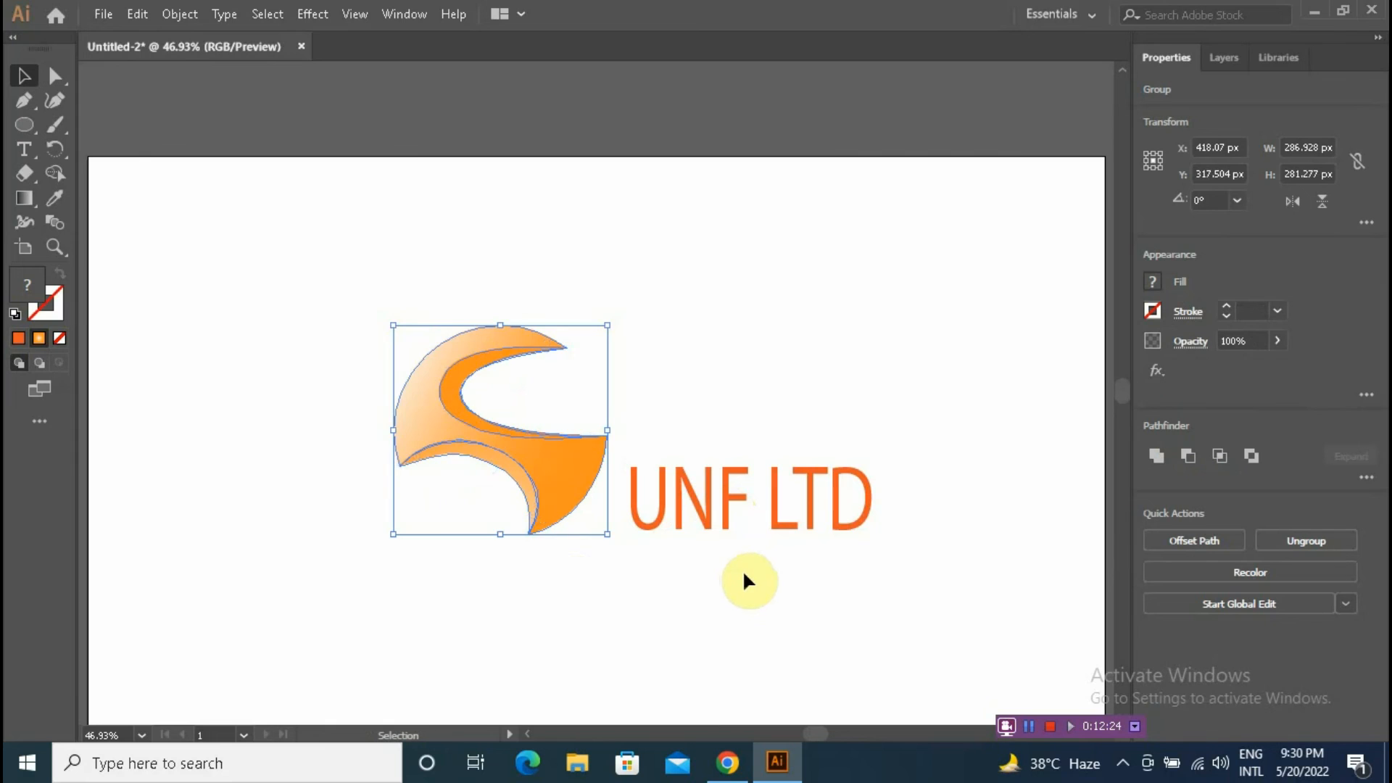
Step: Select the logo mark and the UNF LTD text together, group them, then deselect
{"action": "left_click", "coordinate": [756, 497], "text": "shift"}
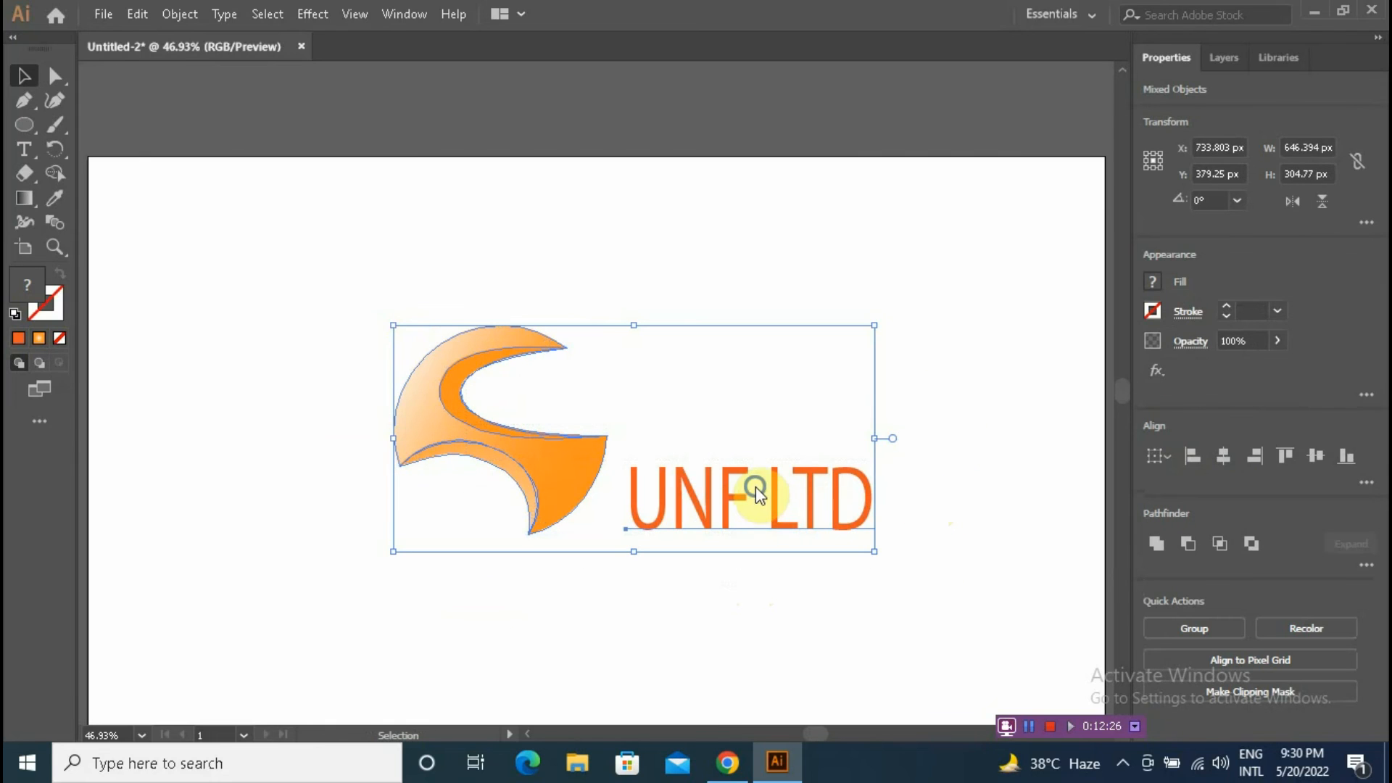
{"action": "right_click", "coordinate": [757, 495]}
{"action": "left_click", "coordinate": [820, 308]}
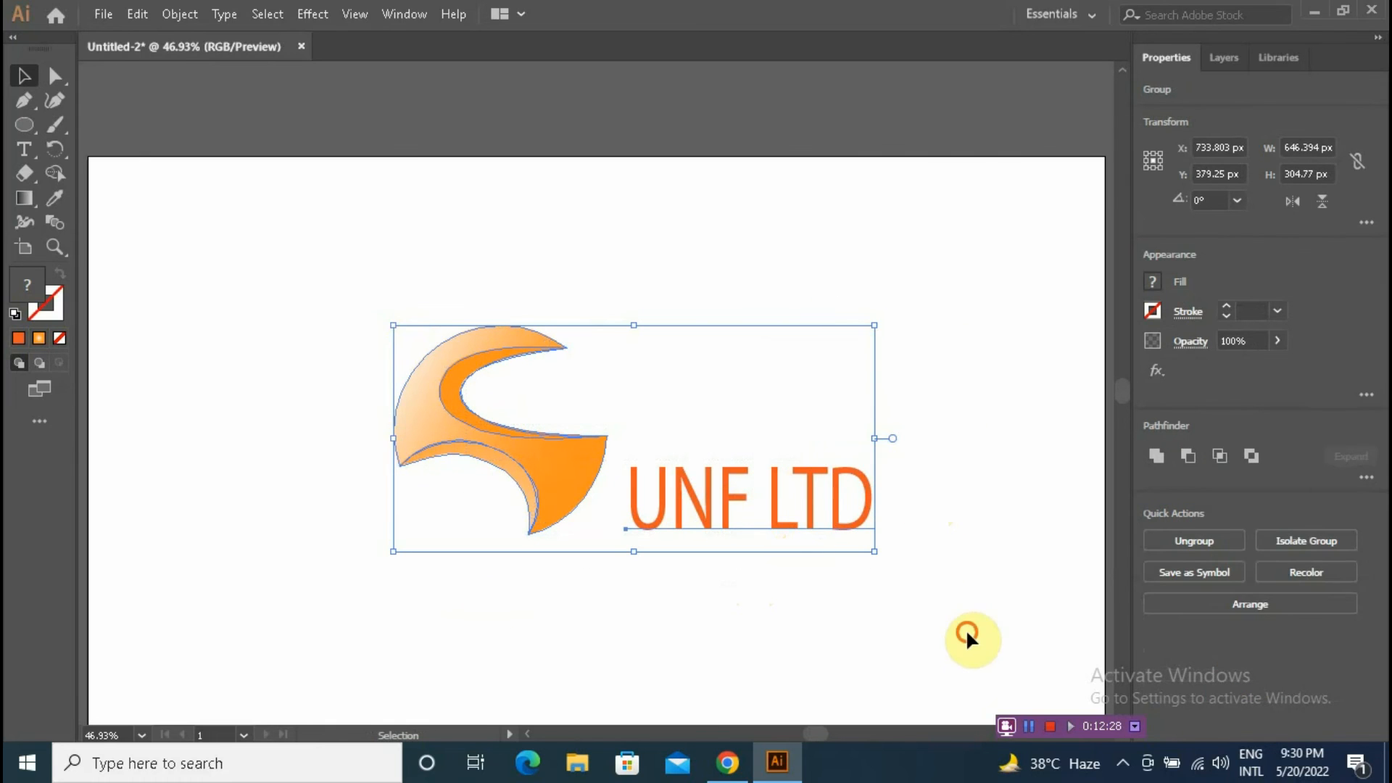
{"action": "left_click", "coordinate": [915, 642]}
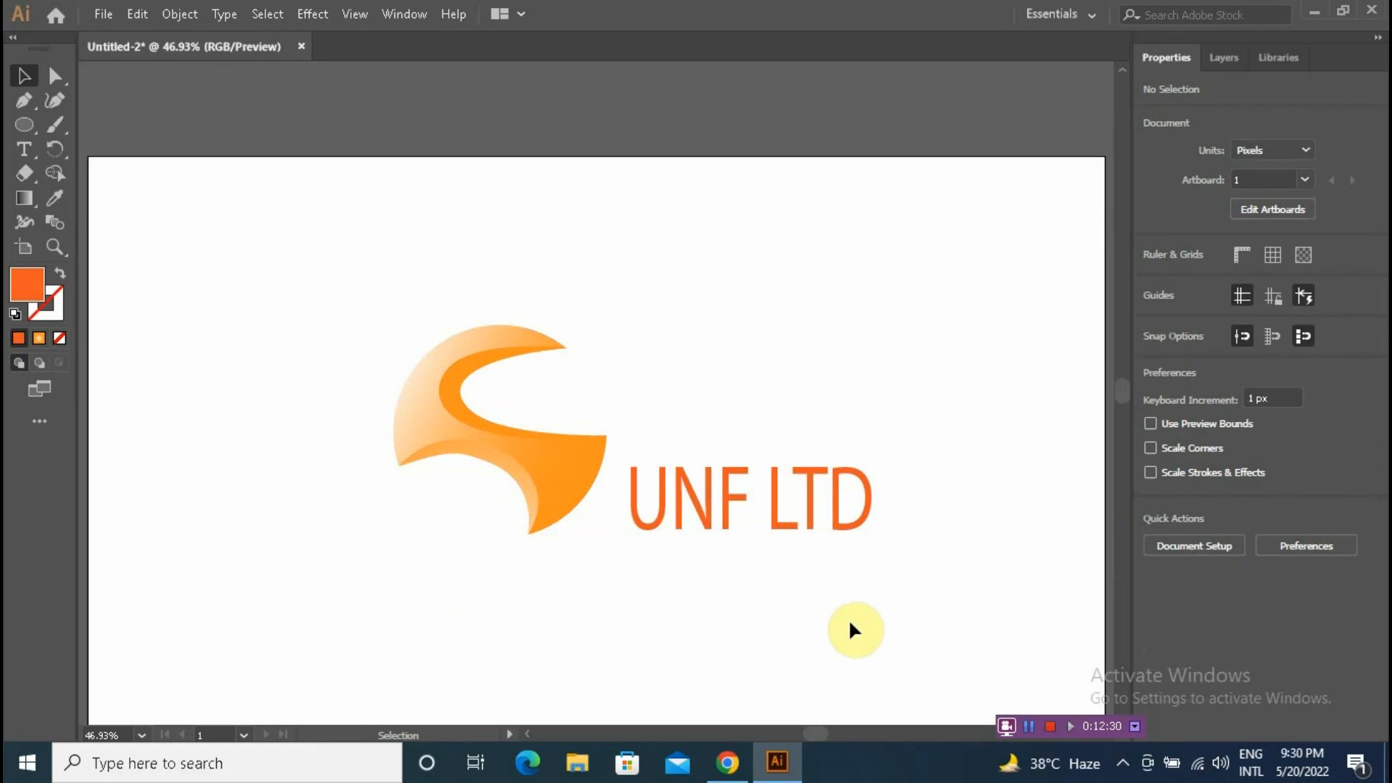